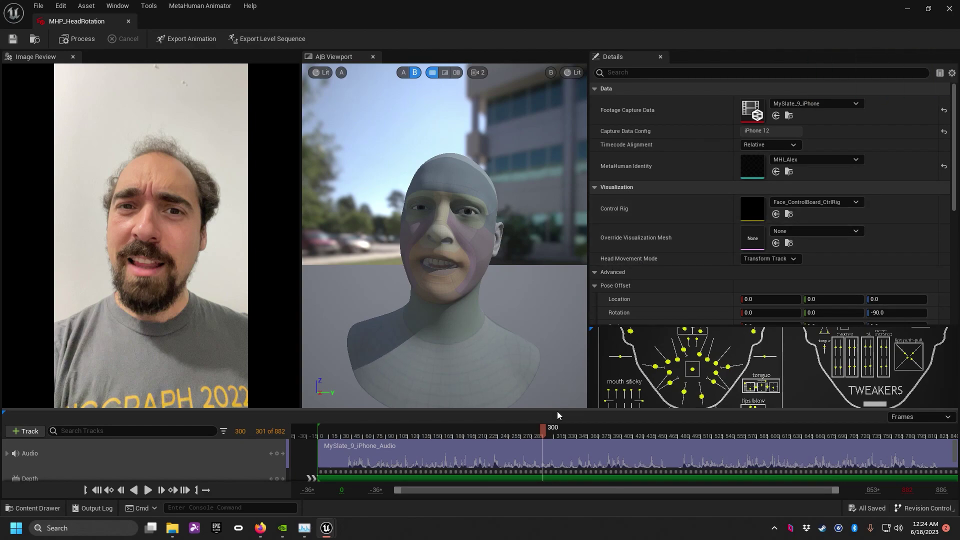
- Expand the timeline to reveal the Depth and Video tracks, frame the head, and set frame 242
{"action": "left_click_drag", "start_coordinate": [557, 410], "coordinate": [551, 378]}
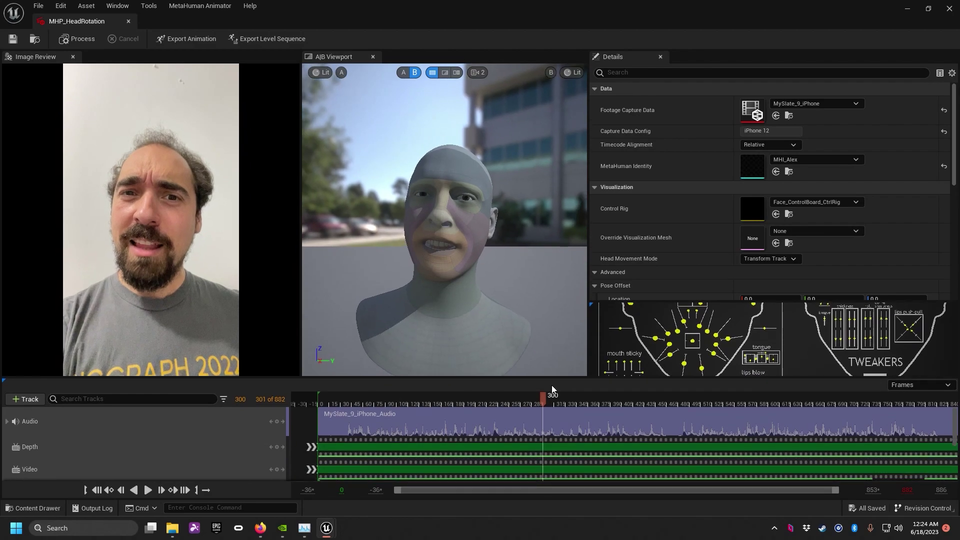
{"action": "left_click_drag", "start_coordinate": [519, 342], "coordinate": [530, 263]}
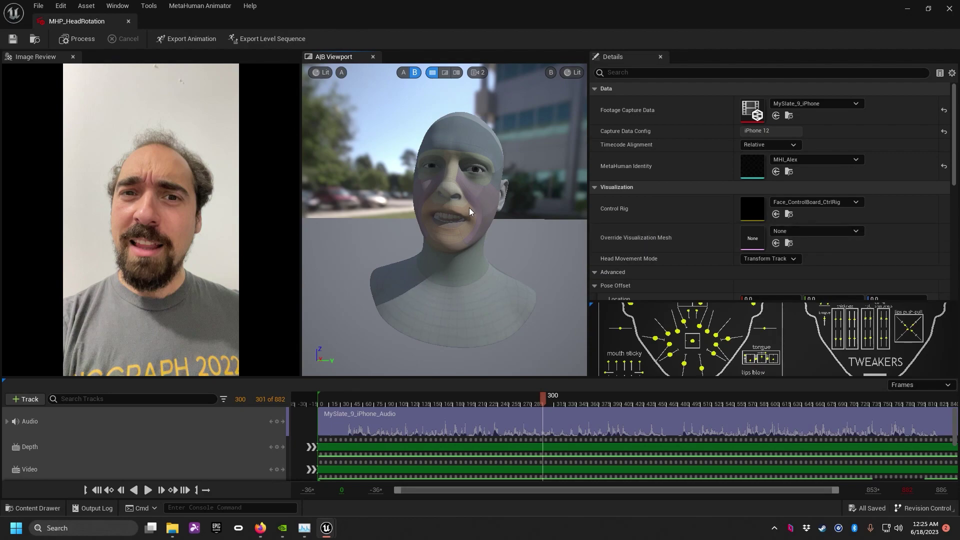
{"action": "left_click_drag", "start_coordinate": [544, 398], "coordinate": [502, 412]}
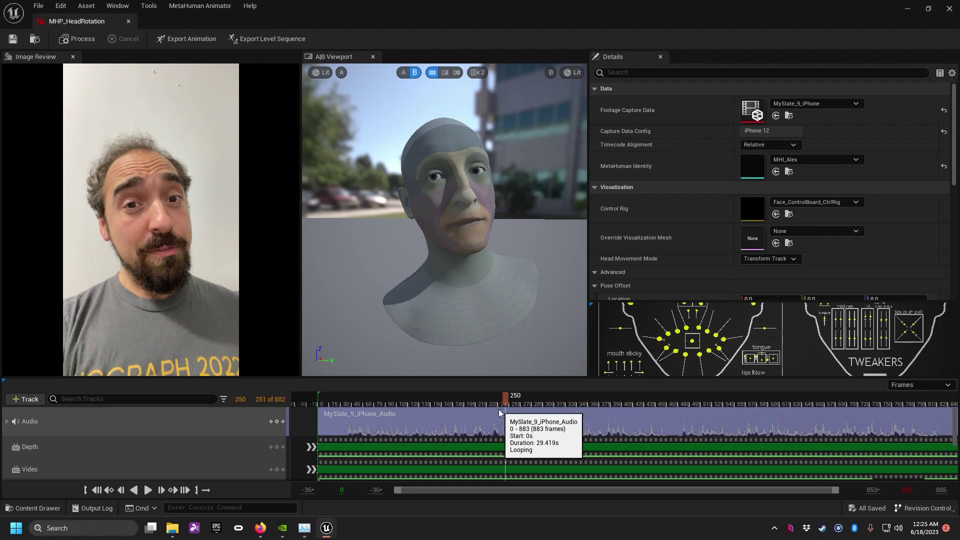
{"action": "left_click", "coordinate": [500, 400]}
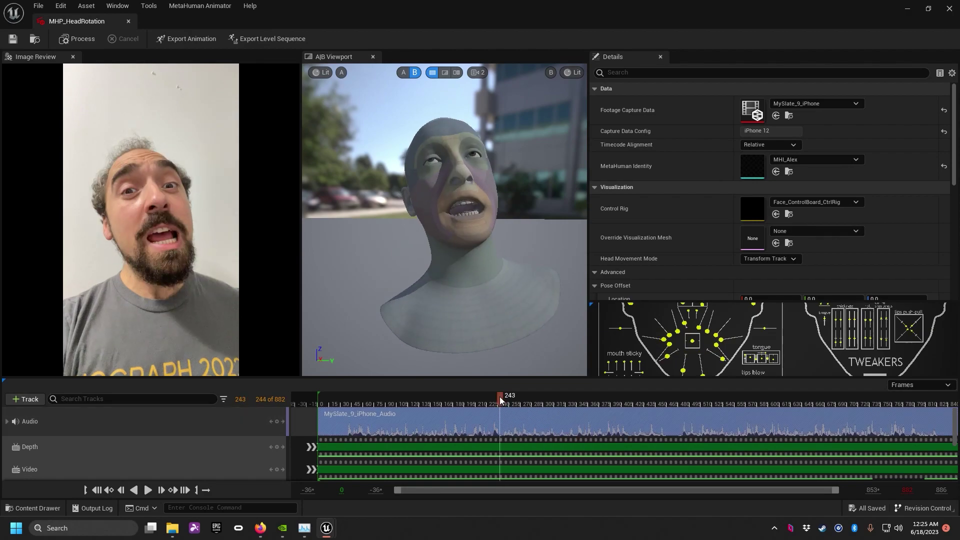
{"action": "left_click", "coordinate": [500, 399]}
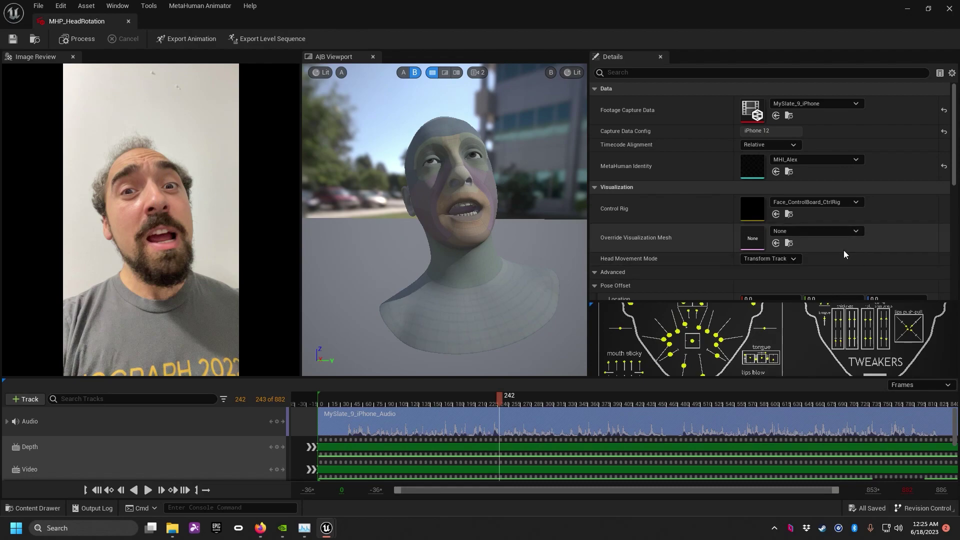
- Preview the face on Frederick_FaceMesh, then HouseElf_FaceMesh, finally Farrukh_FaceMesh, and scrub through it
{"action": "left_click", "coordinate": [796, 233]}
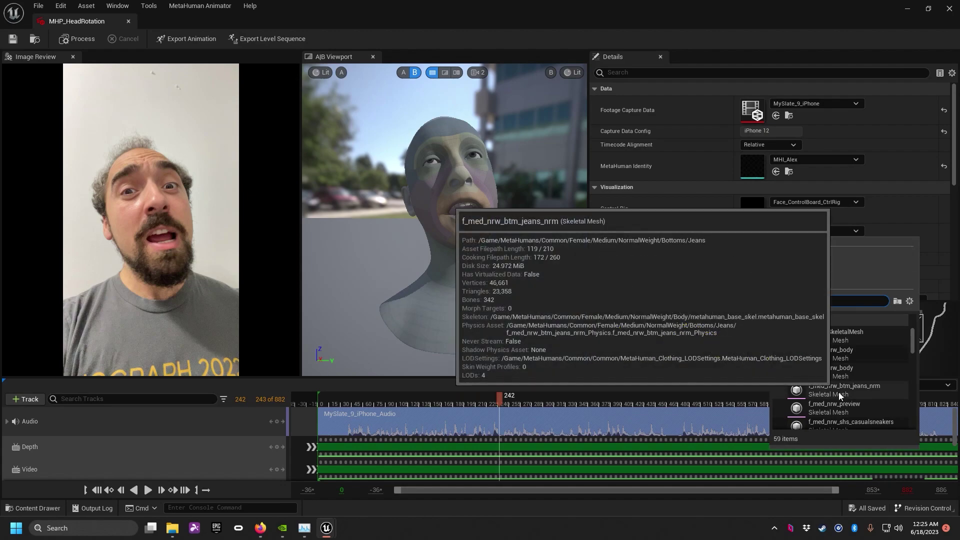
{"action": "scroll", "coordinate": [842, 388], "scroll_direction": "down", "scroll_amount": 4}
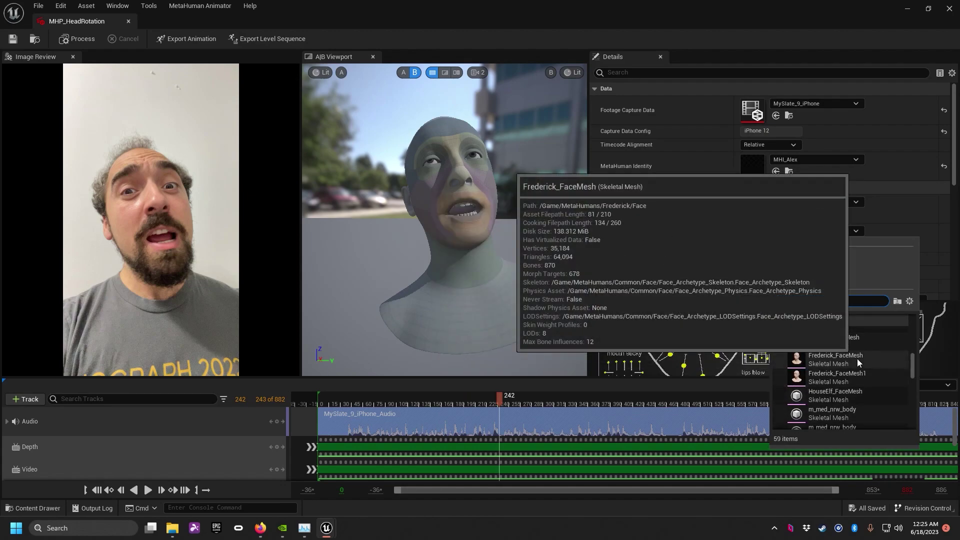
{"action": "left_click", "coordinate": [857, 359]}
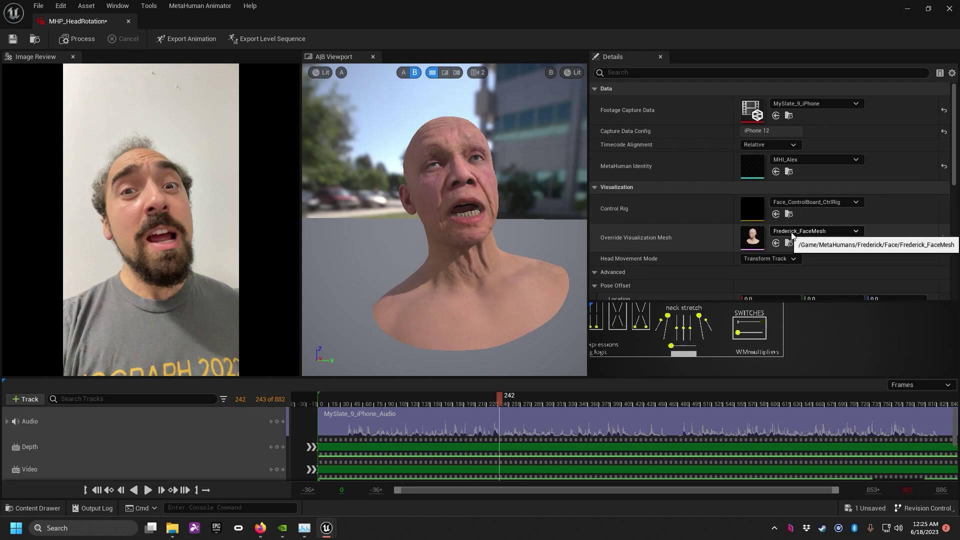
{"action": "left_click", "coordinate": [831, 232]}
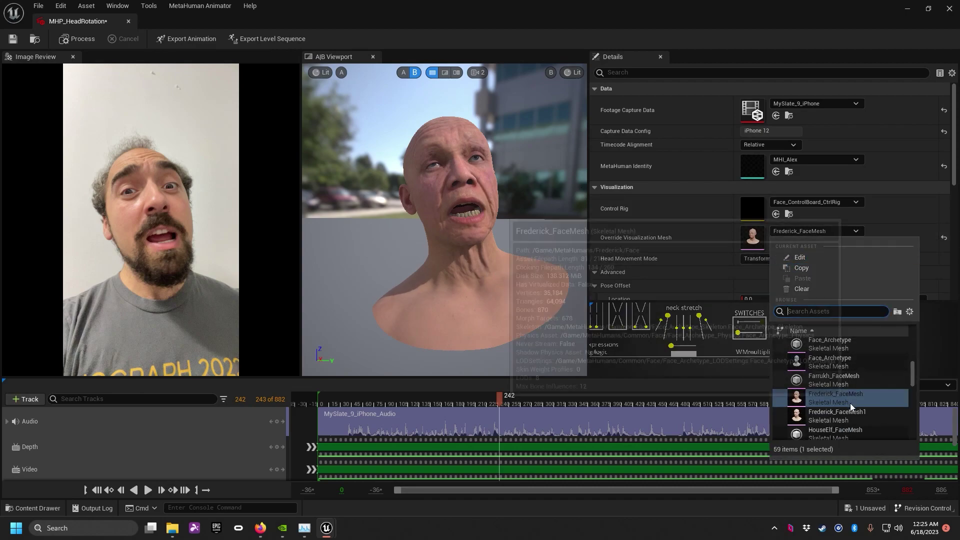
{"action": "left_click", "coordinate": [848, 428]}
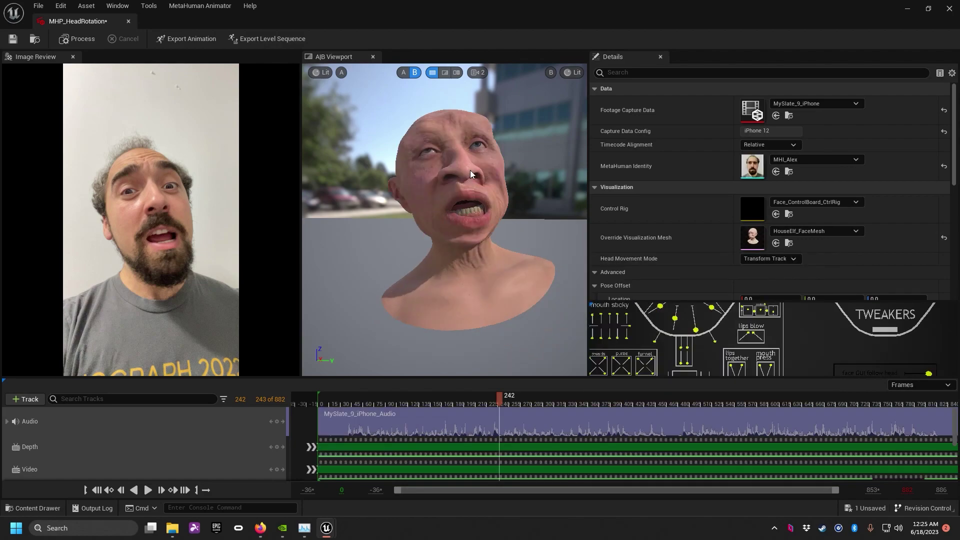
{"action": "left_click", "coordinate": [827, 231]}
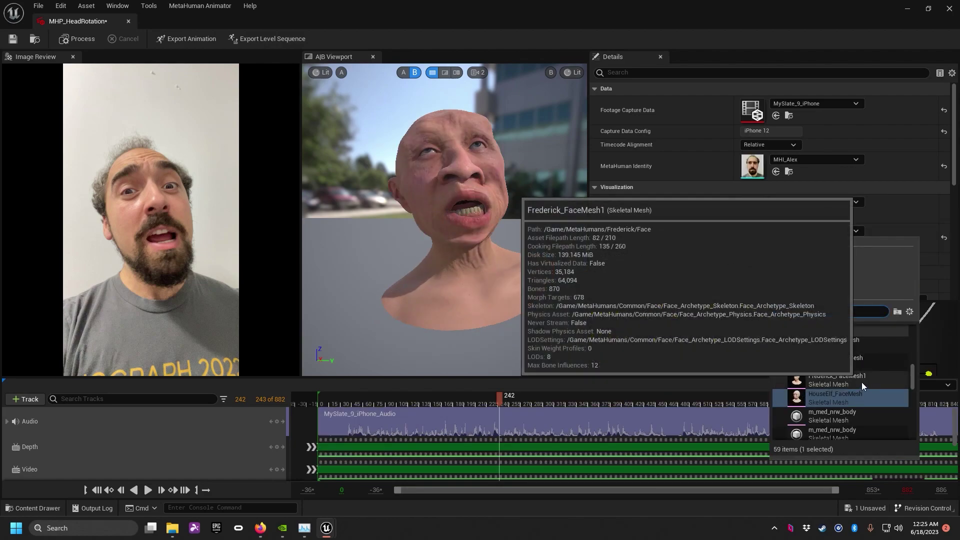
{"action": "left_click", "coordinate": [857, 361]}
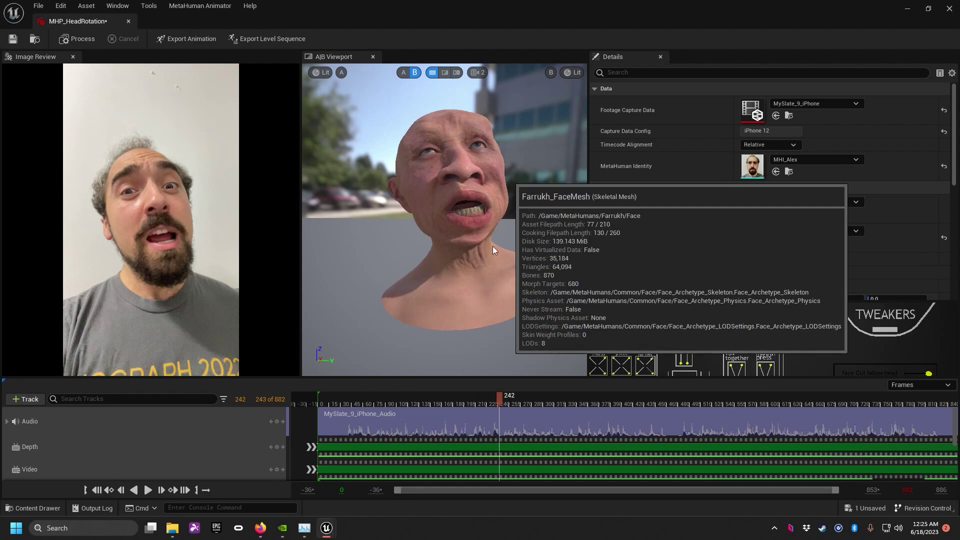
{"action": "left_click_drag", "start_coordinate": [500, 403], "coordinate": [456, 406]}
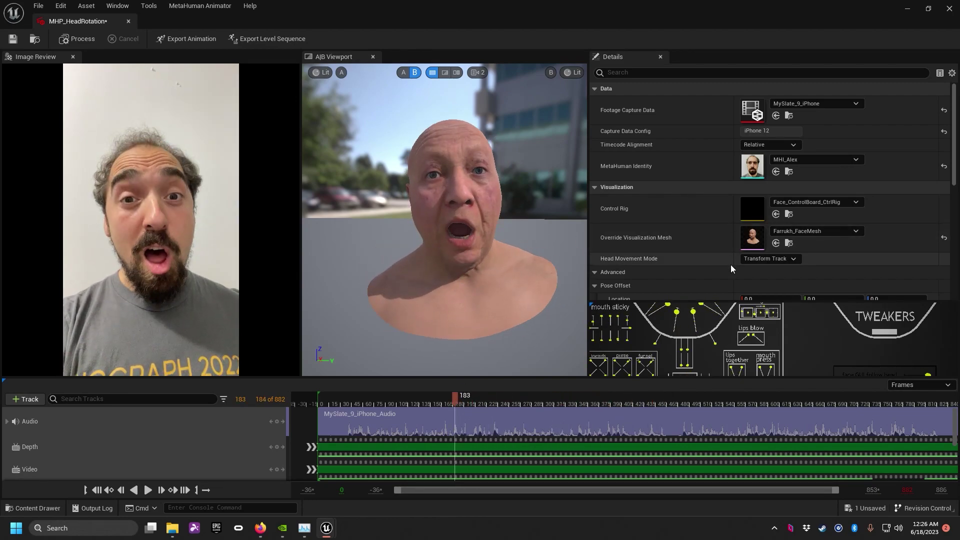
- Enlarge the face control board panel and zoom in on its SWITCHES section
{"action": "left_click_drag", "start_coordinate": [688, 299], "coordinate": [688, 242]}
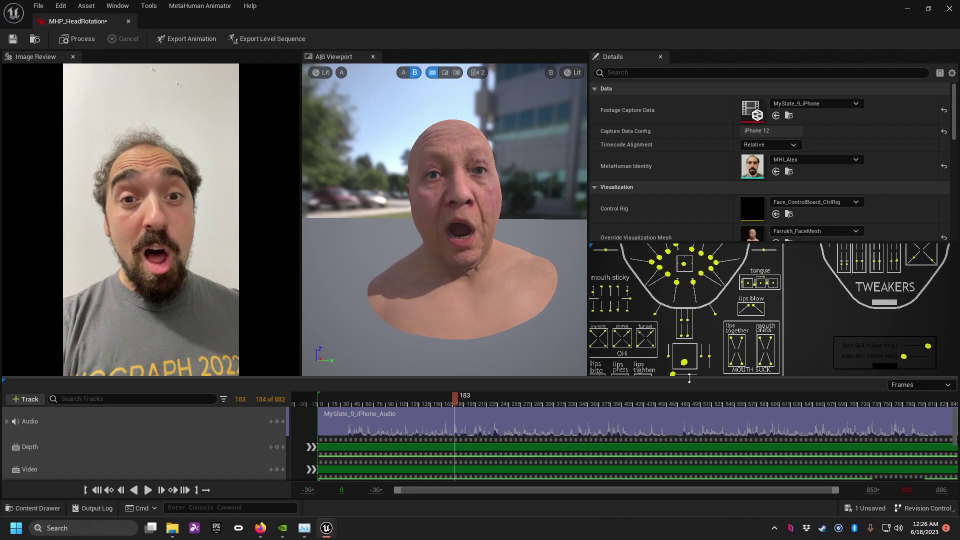
{"action": "left_click_drag", "start_coordinate": [689, 379], "coordinate": [689, 411]}
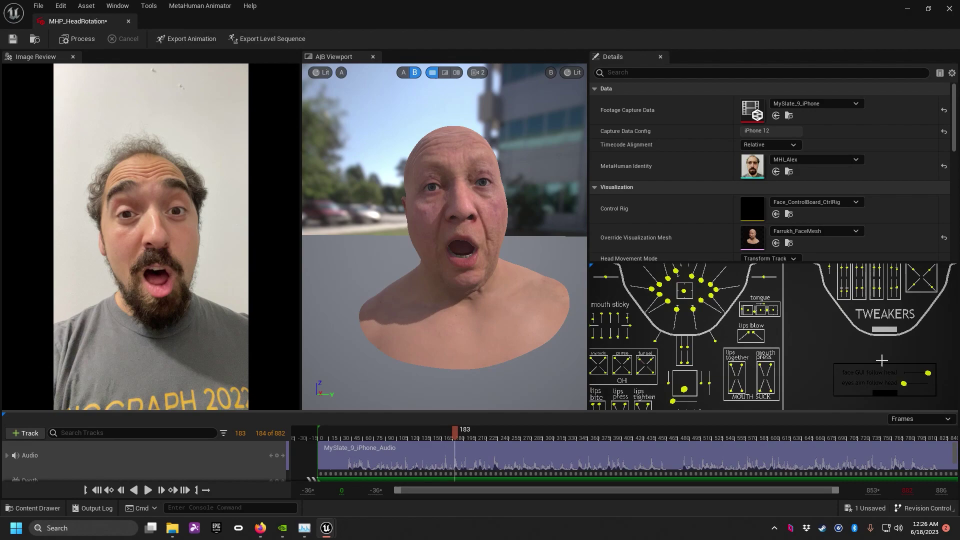
{"action": "scroll", "coordinate": [886, 371], "scroll_direction": "up", "scroll_amount": 2}
{"action": "scroll", "coordinate": [906, 349], "scroll_direction": "down", "scroll_amount": 3}
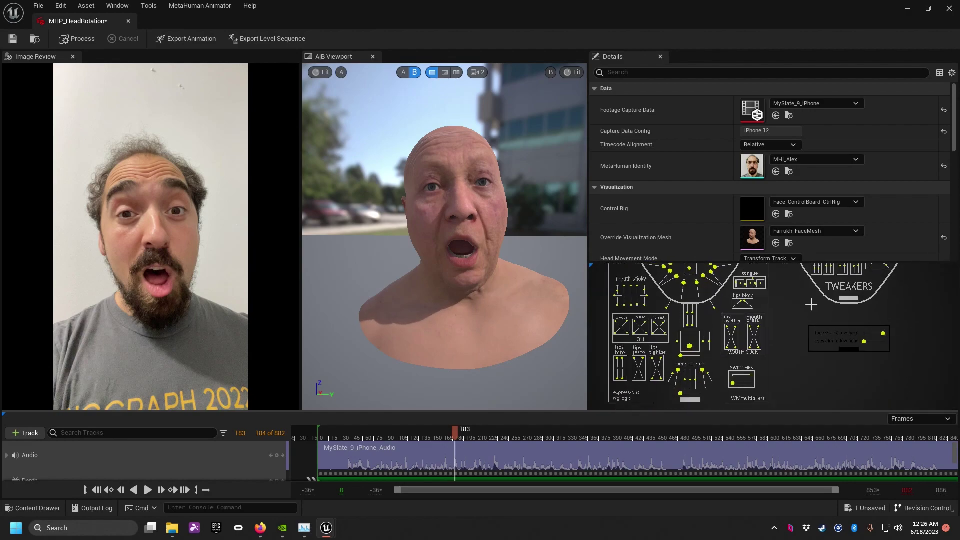
{"action": "scroll", "coordinate": [755, 350], "scroll_direction": "up", "scroll_amount": 3}
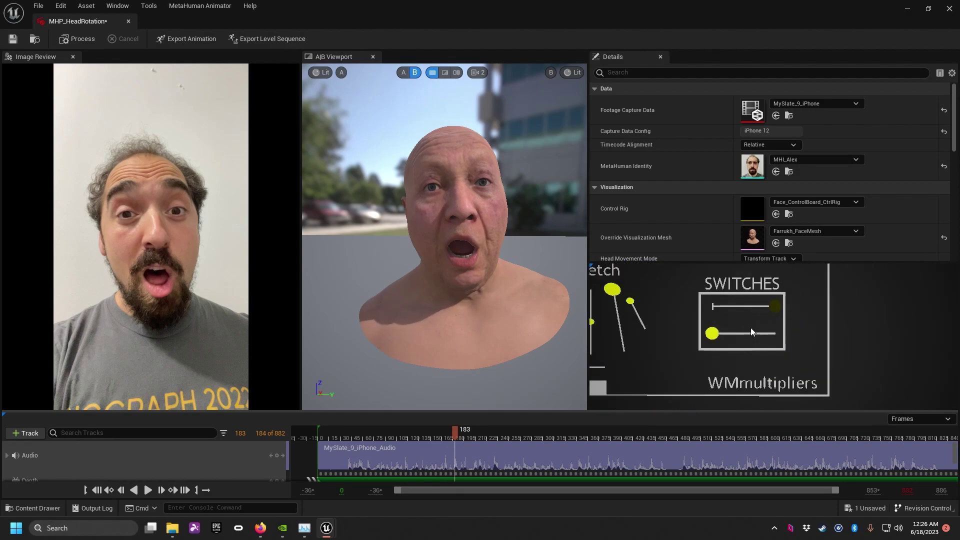
- Flip the head control switch, bring the camera closer, and reveal the Pose Offset settings
{"action": "left_click", "coordinate": [714, 329]}
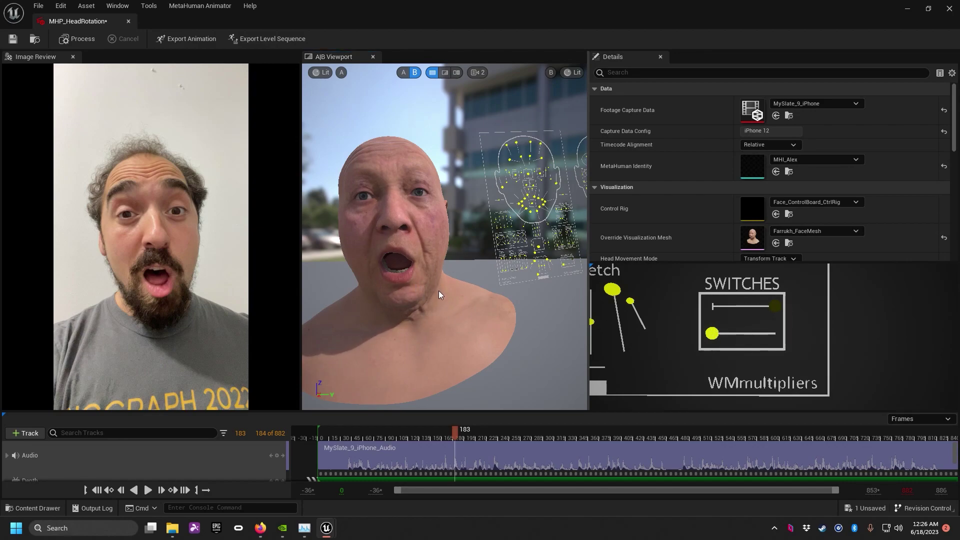
{"action": "left_click_drag", "start_coordinate": [439, 290], "coordinate": [430, 280]}
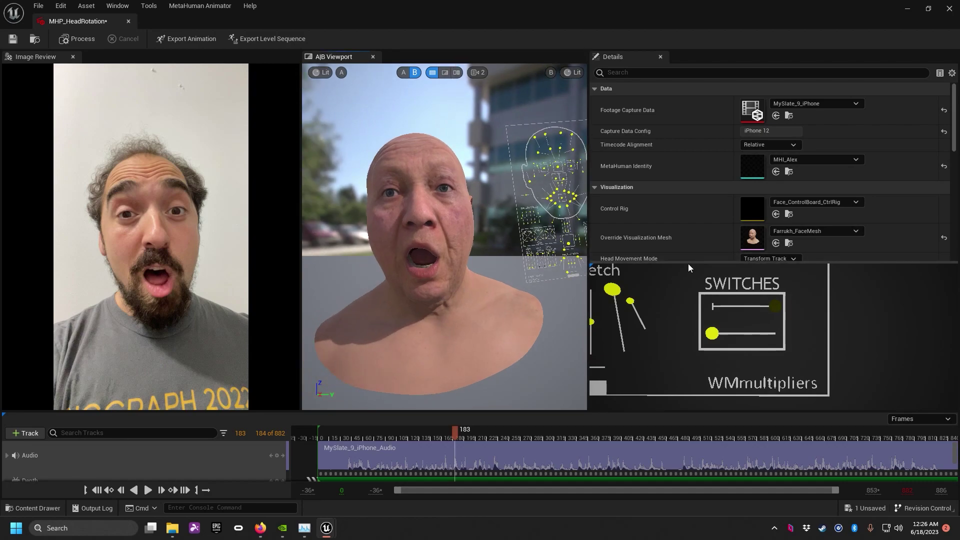
{"action": "left_click_drag", "start_coordinate": [688, 263], "coordinate": [677, 338]}
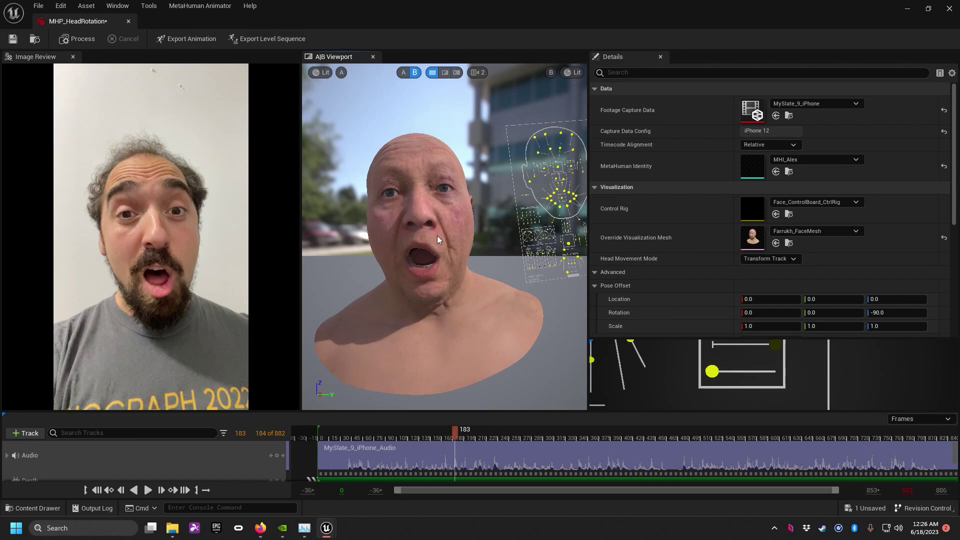
- Change Head Movement Mode from Transform Track to Control Rig
{"action": "left_click", "coordinate": [774, 258]}
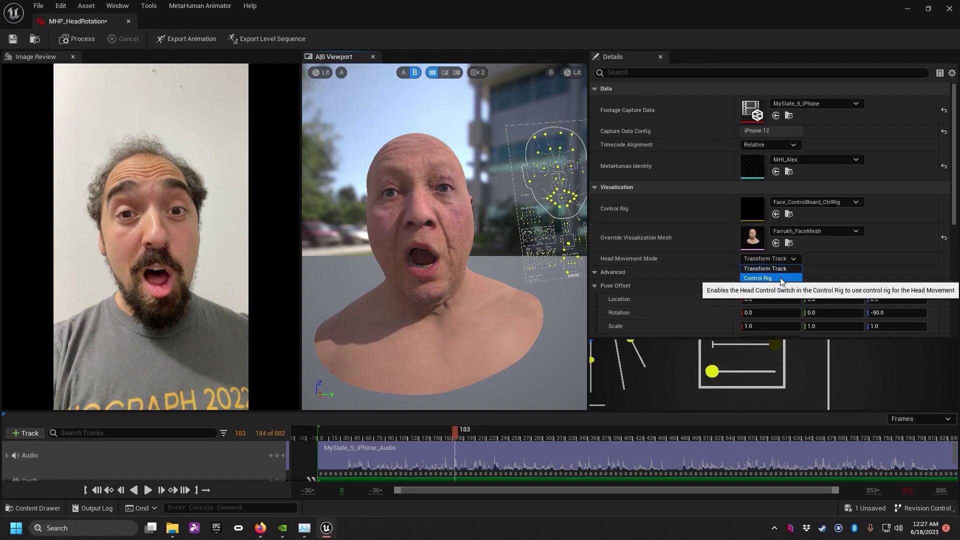
{"action": "left_click", "coordinate": [755, 276]}
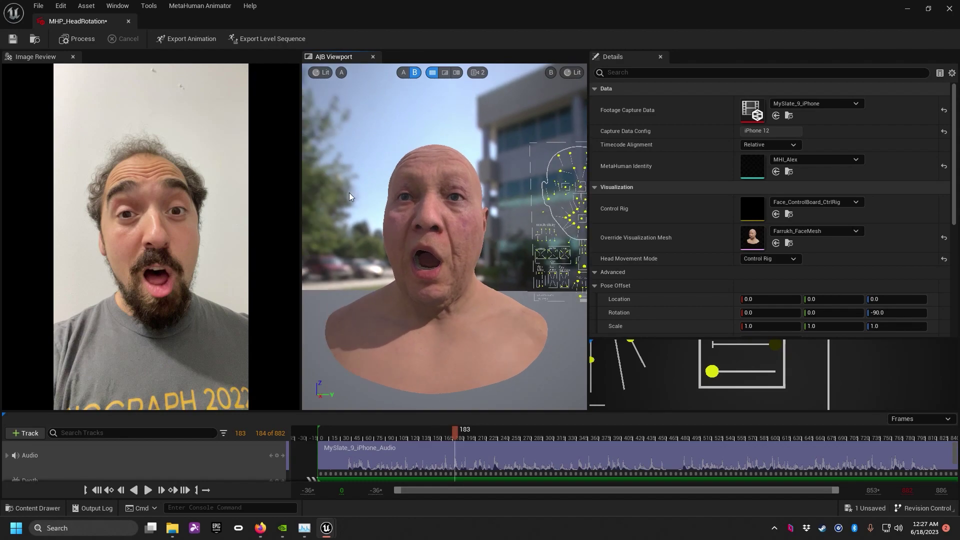
- Export the performance as AS_MHP_HeadRotation targeting Face_Archetype_Skeleton
{"action": "left_click", "coordinate": [193, 38]}
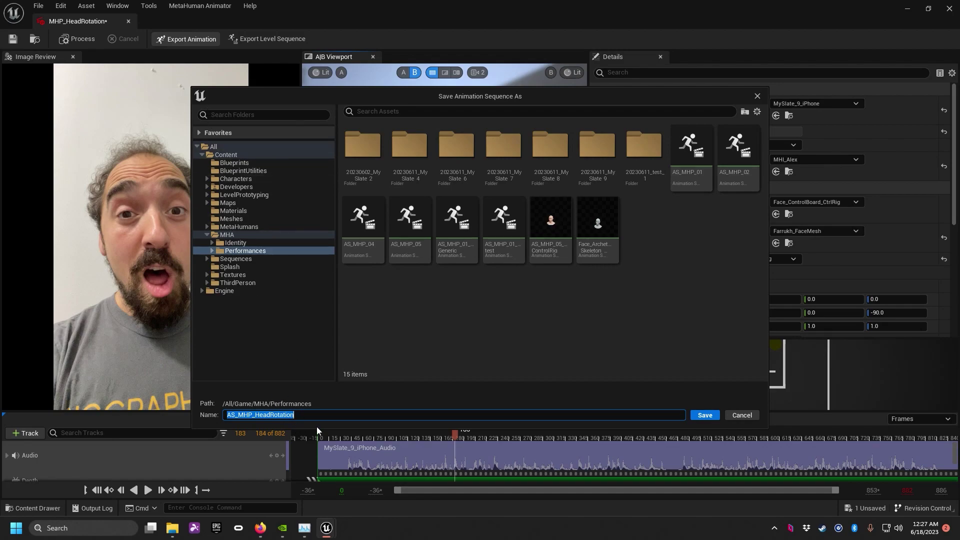
{"action": "left_click", "coordinate": [715, 416]}
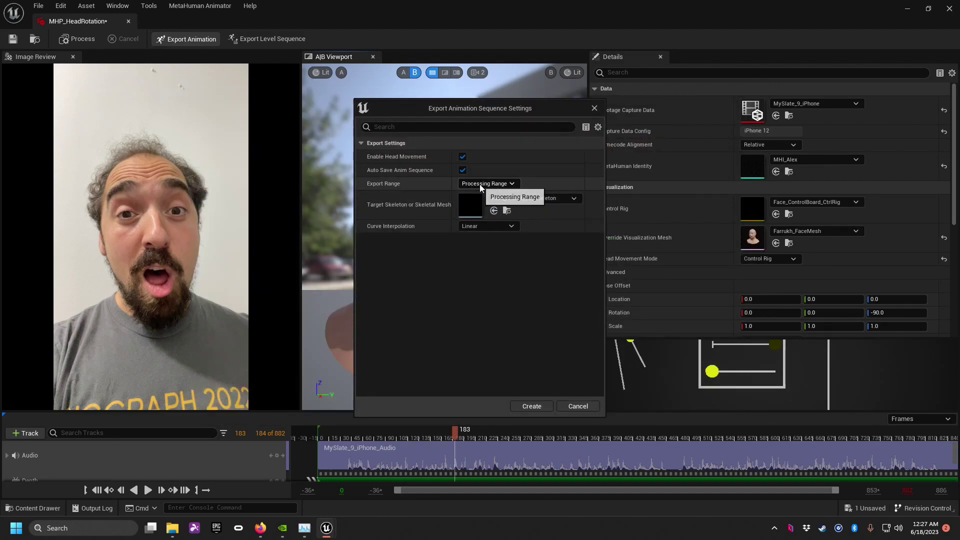
{"action": "left_click", "coordinate": [520, 198]}
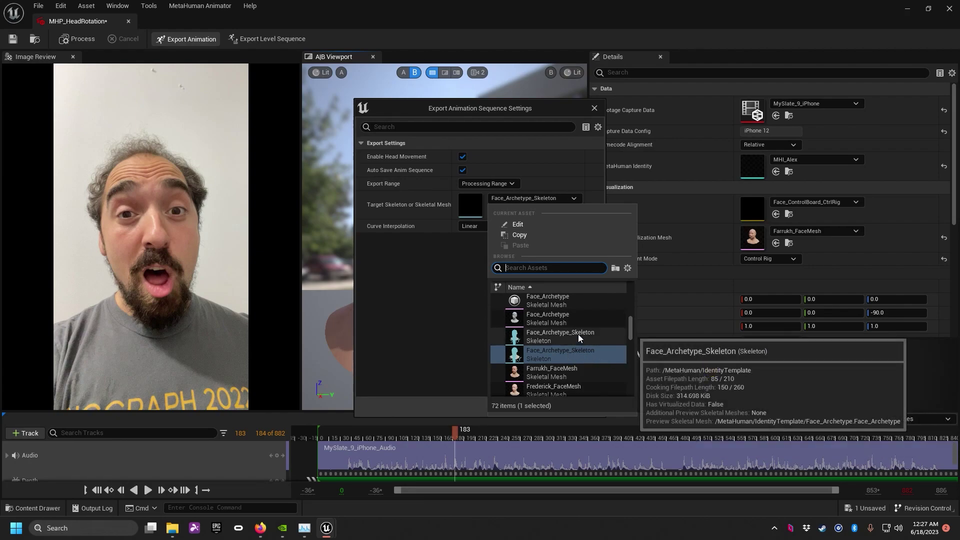
{"action": "left_click", "coordinate": [567, 352]}
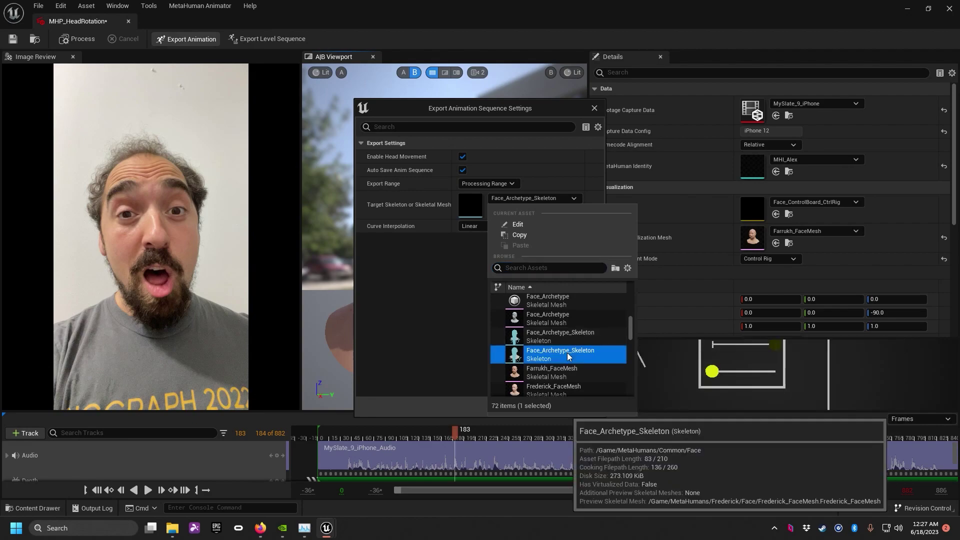
{"action": "left_click", "coordinate": [499, 208]}
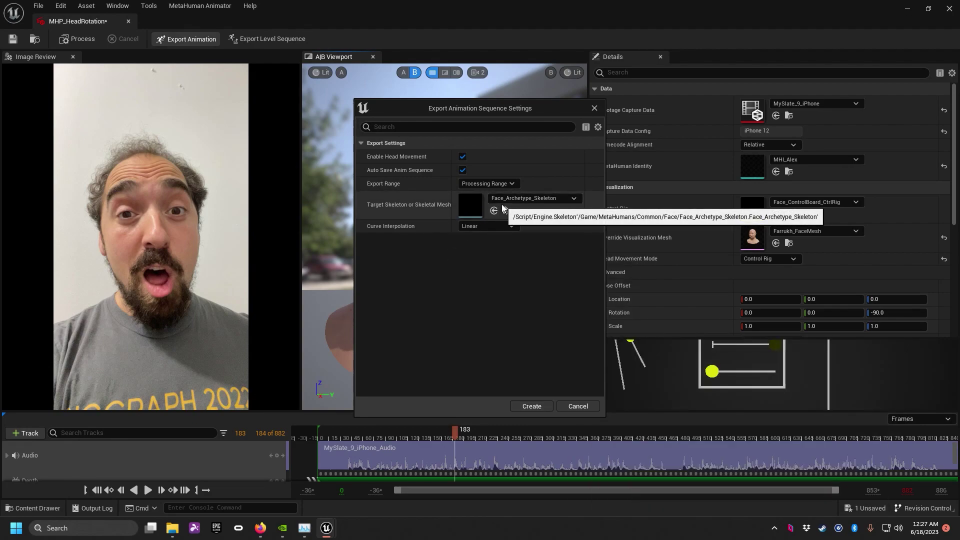
{"action": "left_click_drag", "start_coordinate": [499, 109], "coordinate": [505, 154]}
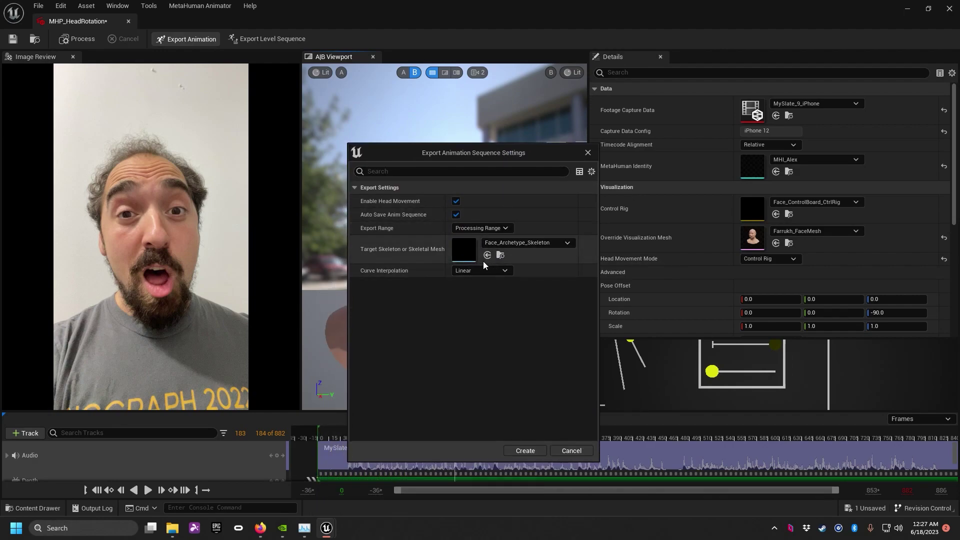
{"action": "left_click", "coordinate": [525, 450]}
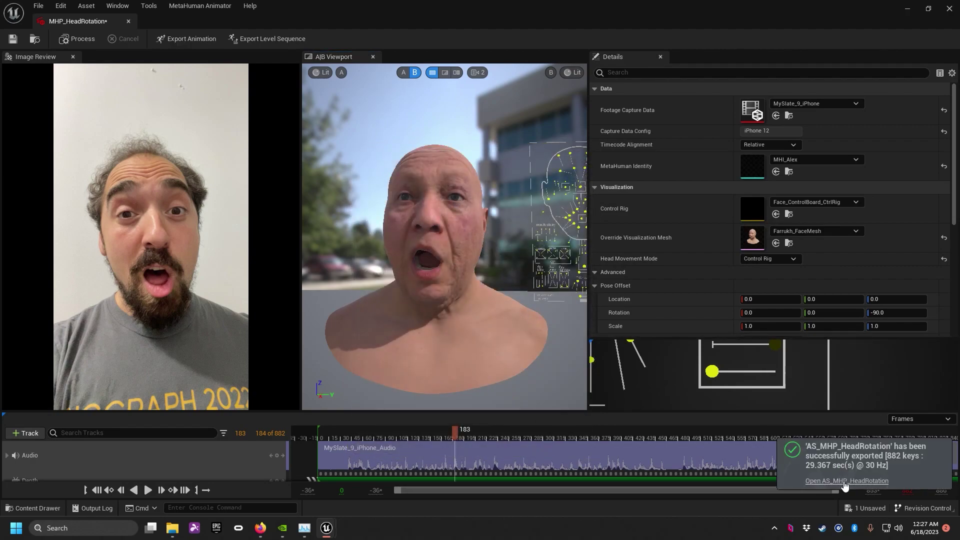
- Open AS_MHP_HeadRotation from the export notification and scrub to preview the head pose
{"action": "left_click", "coordinate": [845, 481]}
{"action": "left_click", "coordinate": [417, 228]}
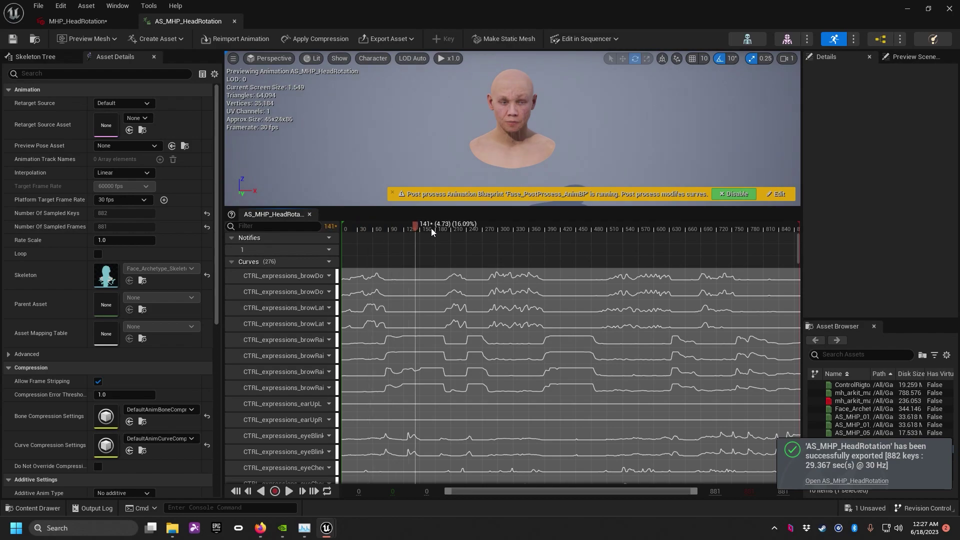
{"action": "mouse_move", "coordinate": [431, 229]}
{"action": "left_mouse_down"}
{"action": "mouse_move", "coordinate": [680, 229]}
{"action": "mouse_move", "coordinate": [419, 229]}
{"action": "left_mouse_up"}
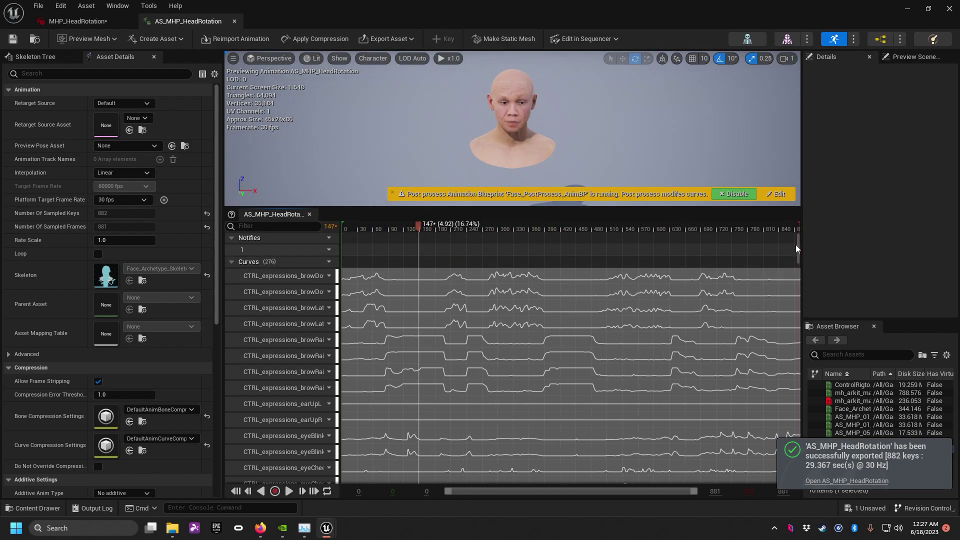
{"action": "left_click_drag", "start_coordinate": [796, 242], "coordinate": [793, 493]}
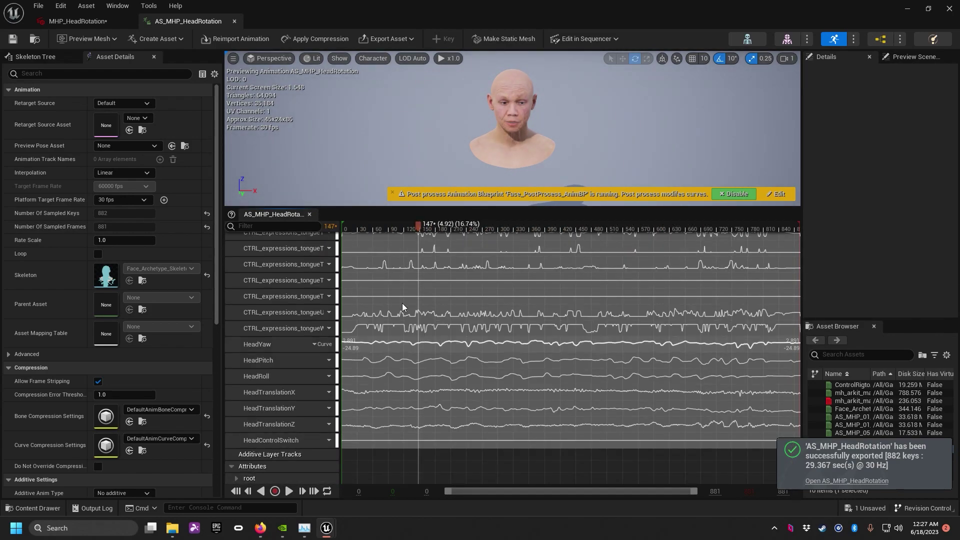
- Inspect the HeadTranslationX, HeadTranslationZ and HeadControlSwitch curves, scrubbing between frames 266 and 143
{"action": "left_click", "coordinate": [276, 394]}
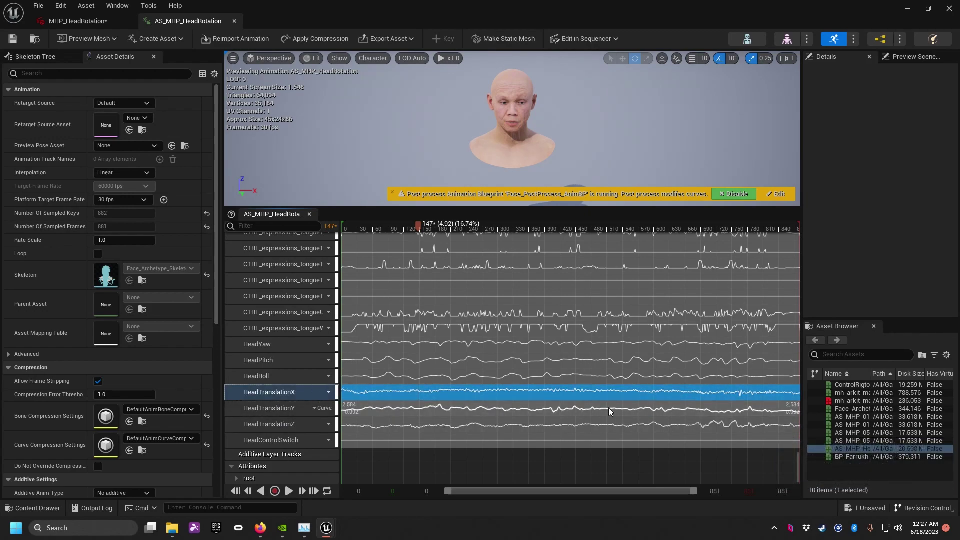
{"action": "left_click", "coordinate": [293, 425]}
{"action": "left_click", "coordinate": [295, 439]}
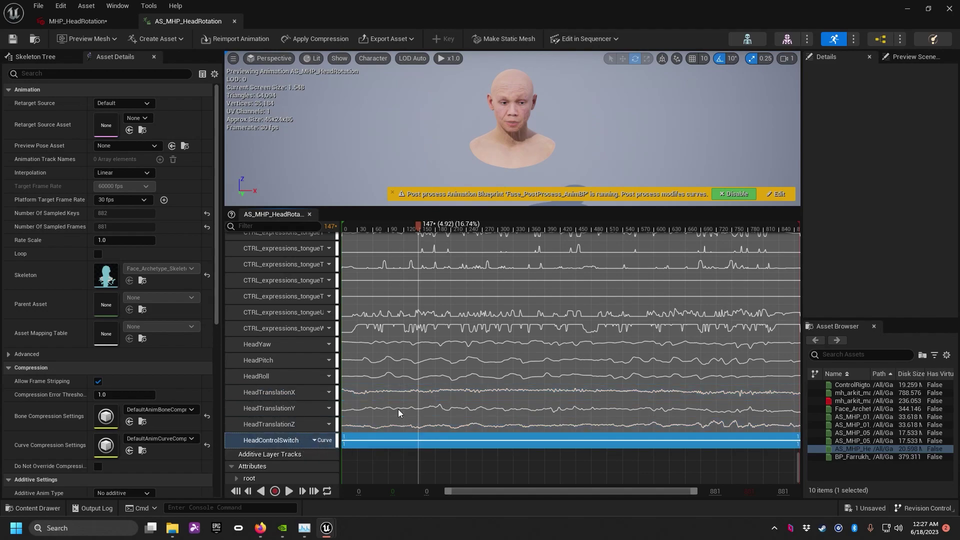
{"action": "left_click_drag", "start_coordinate": [418, 224], "coordinate": [480, 226]}
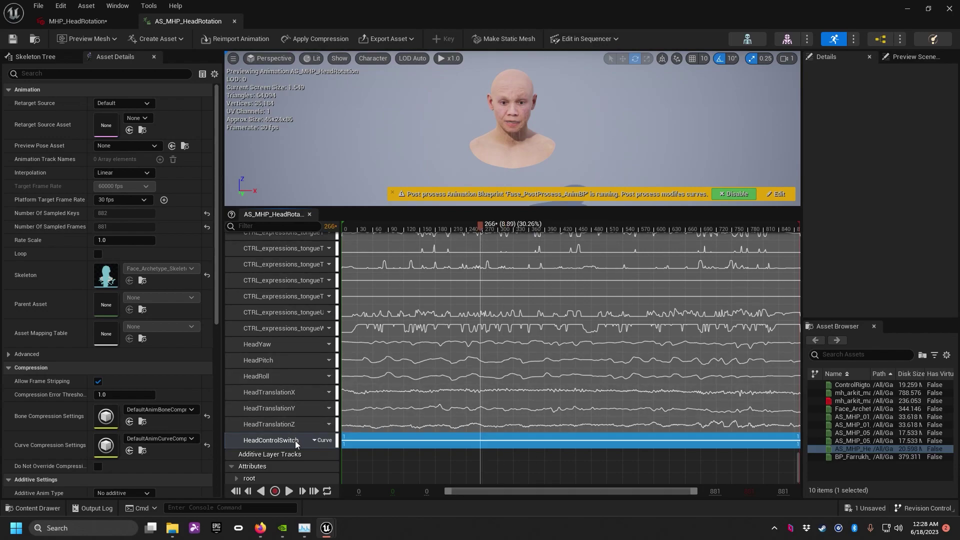
{"action": "left_click", "coordinate": [418, 229]}
{"action": "key", "text": "super+Down"}
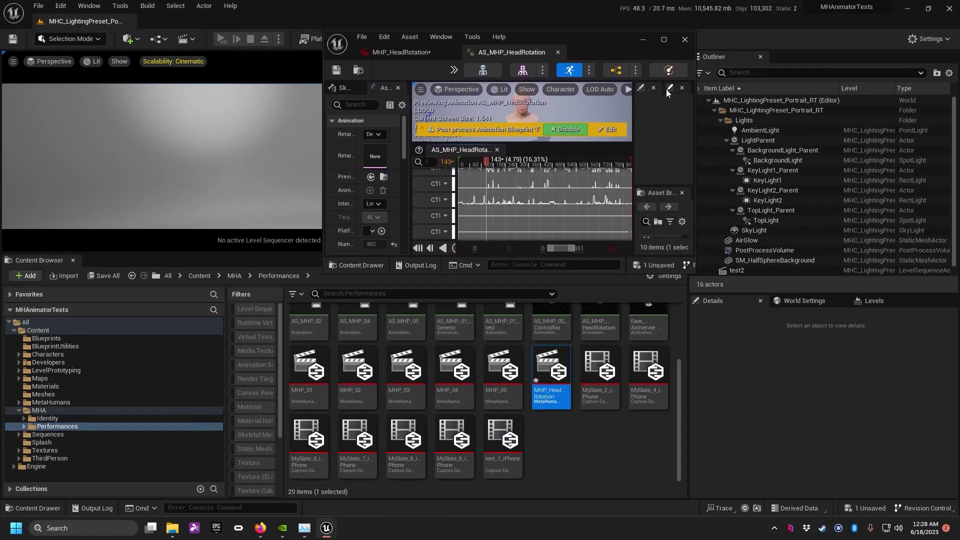
{"action": "key", "text": "super+Up"}
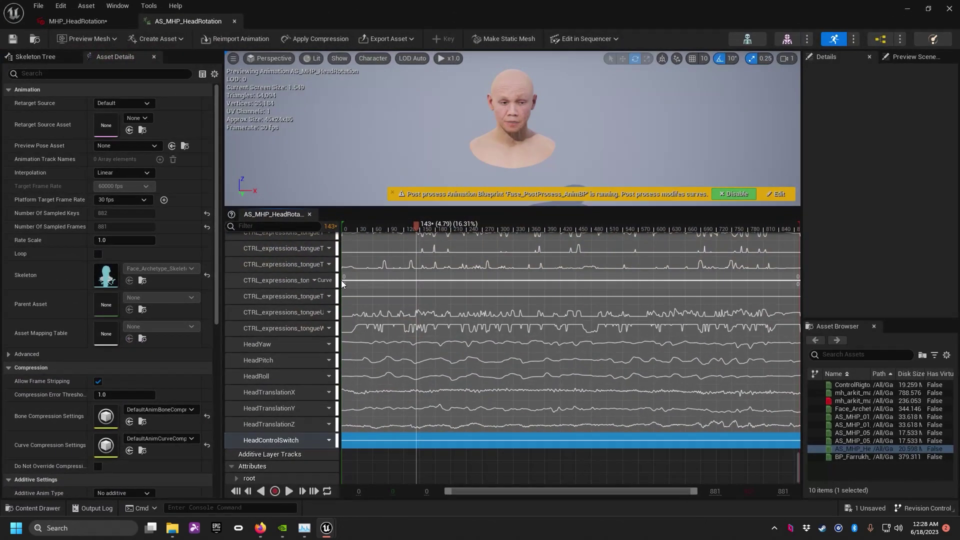
- Replace all HeadControlSwitch curve keys with a single new key of value 0
{"action": "left_click", "coordinate": [326, 441]}
{"action": "left_click", "coordinate": [352, 466]}
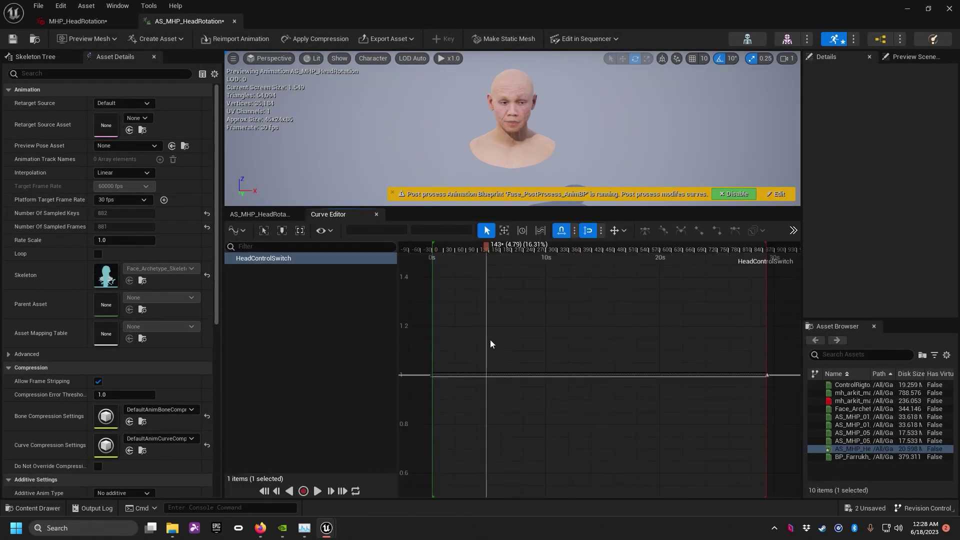
{"action": "left_click_drag", "start_coordinate": [420, 359], "coordinate": [757, 396]}
{"action": "key", "text": "Delete"}
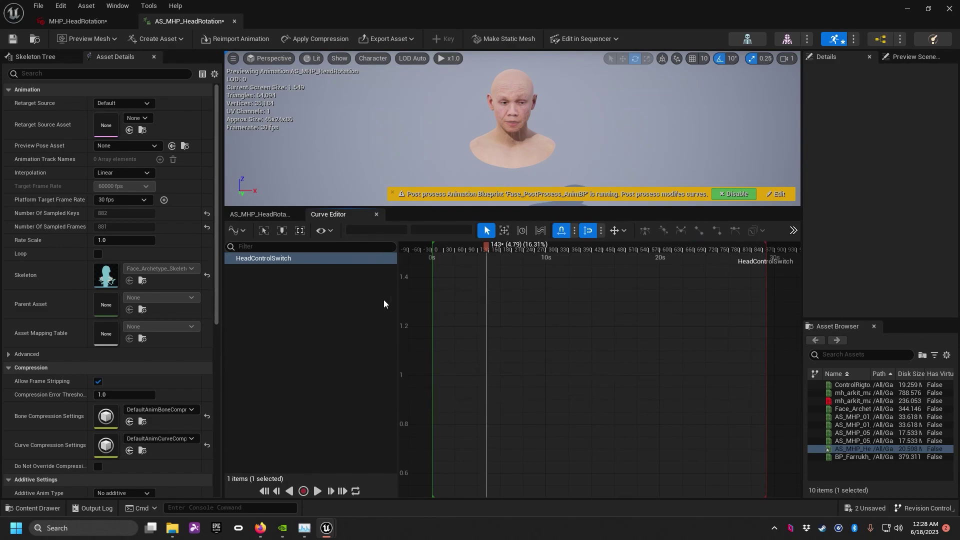
{"action": "left_click_drag", "start_coordinate": [494, 250], "coordinate": [502, 275]}
{"action": "right_click", "coordinate": [541, 316]}
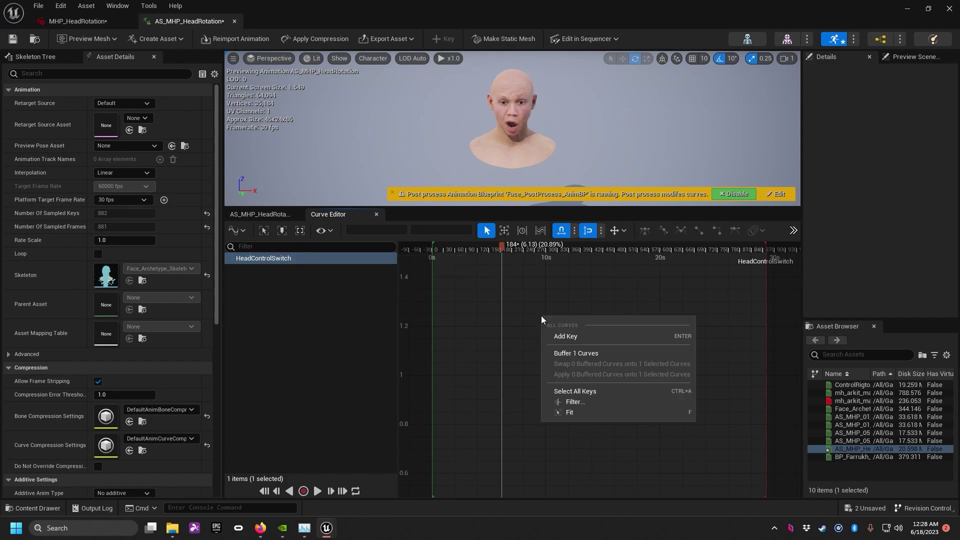
{"action": "left_click", "coordinate": [557, 337]}
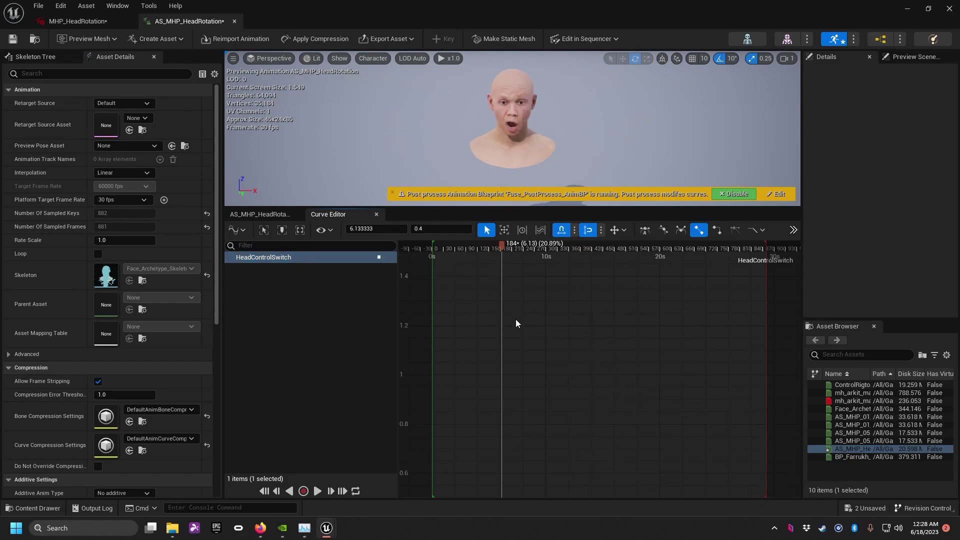
{"action": "left_click", "coordinate": [429, 232]}
{"action": "type", "text": "0"}
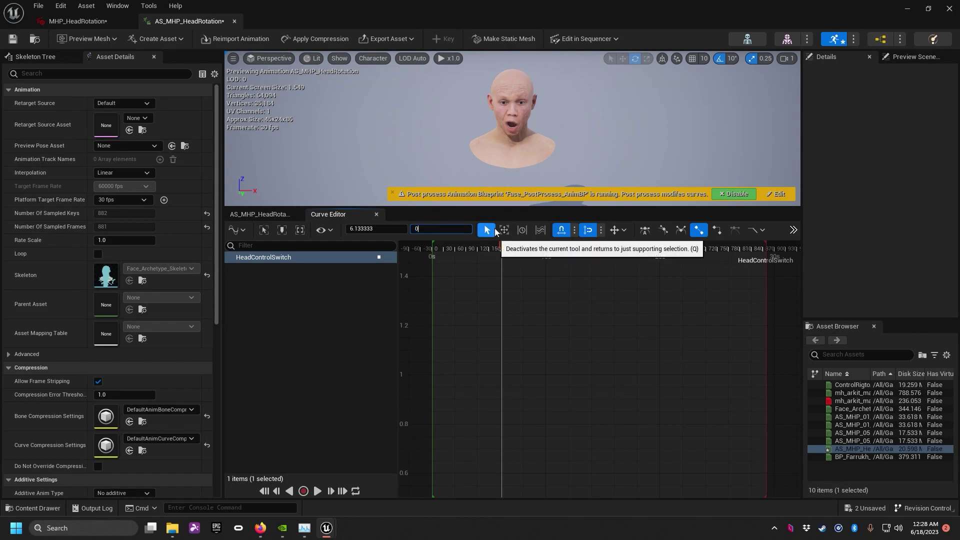
{"action": "key", "text": "Return"}
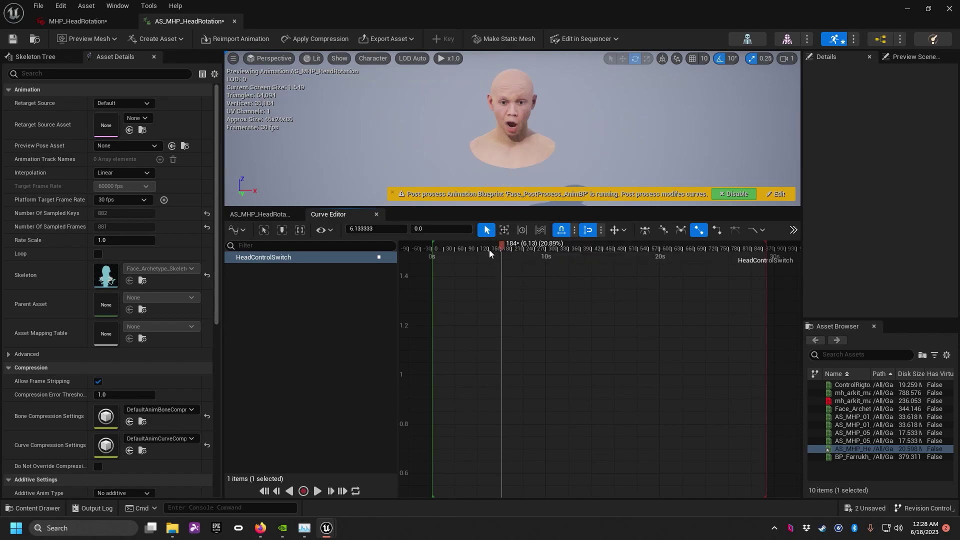
- Scrub to check the head motion and save the edited AS_MHP_HeadRotation asset
{"action": "left_click", "coordinate": [543, 249]}
{"action": "left_click_drag", "start_coordinate": [503, 255], "coordinate": [733, 273]}
{"action": "left_click", "coordinate": [13, 38]}
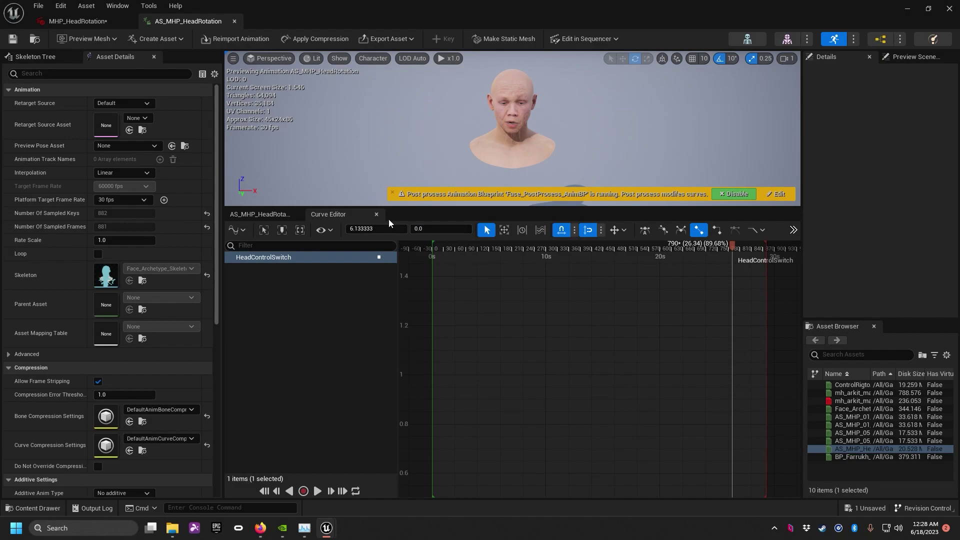
- Back in the full curve list, inspect HeadYaw and HeadPitch, ending at frame 347
{"action": "left_click_drag", "start_coordinate": [527, 250], "coordinate": [508, 250]}
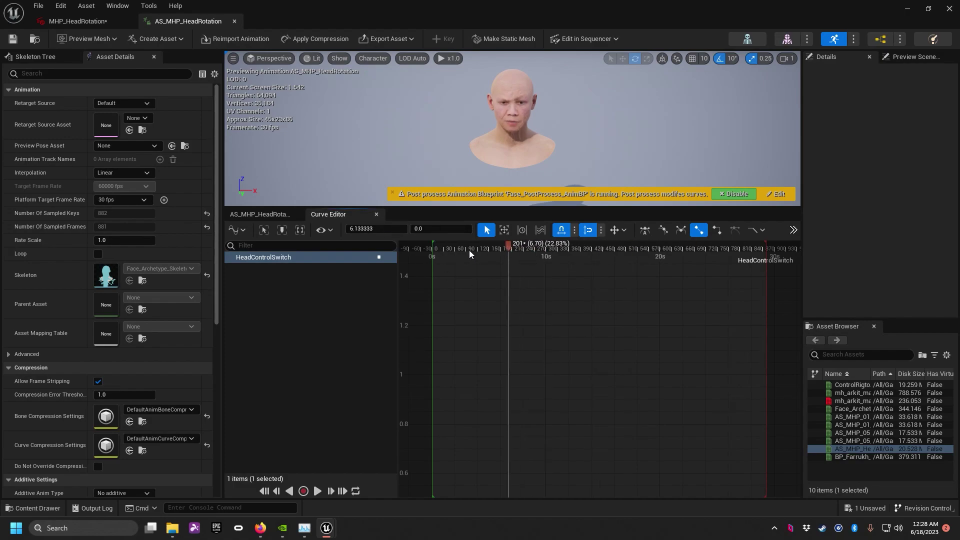
{"action": "left_click", "coordinate": [285, 215]}
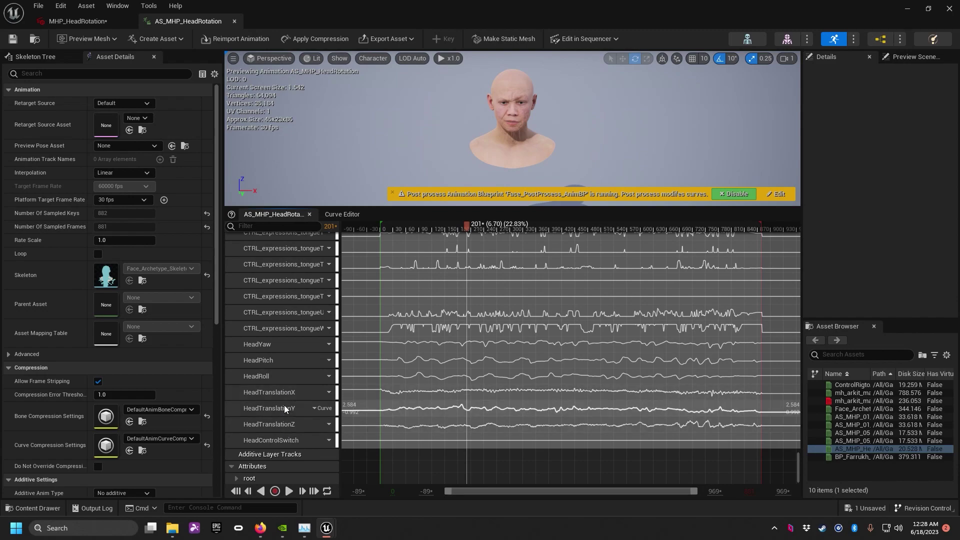
{"action": "left_click", "coordinate": [273, 345]}
{"action": "left_click", "coordinate": [273, 360]}
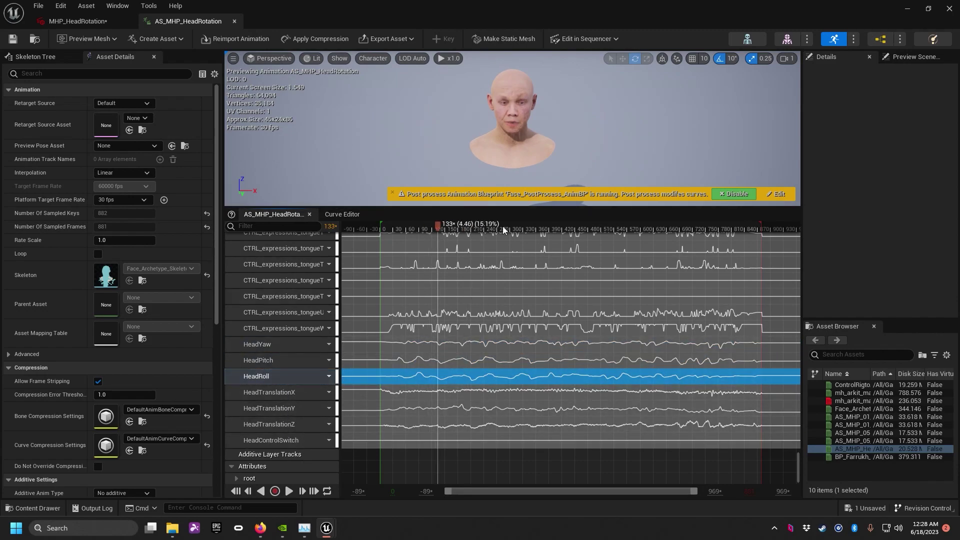
{"action": "left_click_drag", "start_coordinate": [503, 226], "coordinate": [530, 228]}
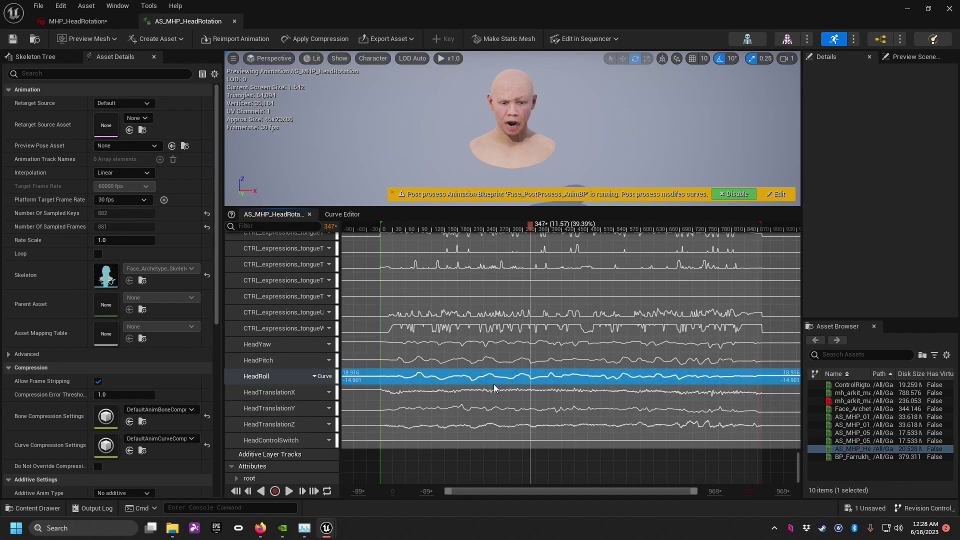
- Close the animation asset, scrub the performance, and try Head Movement Mode as Transform Track
{"action": "left_click", "coordinate": [235, 21]}
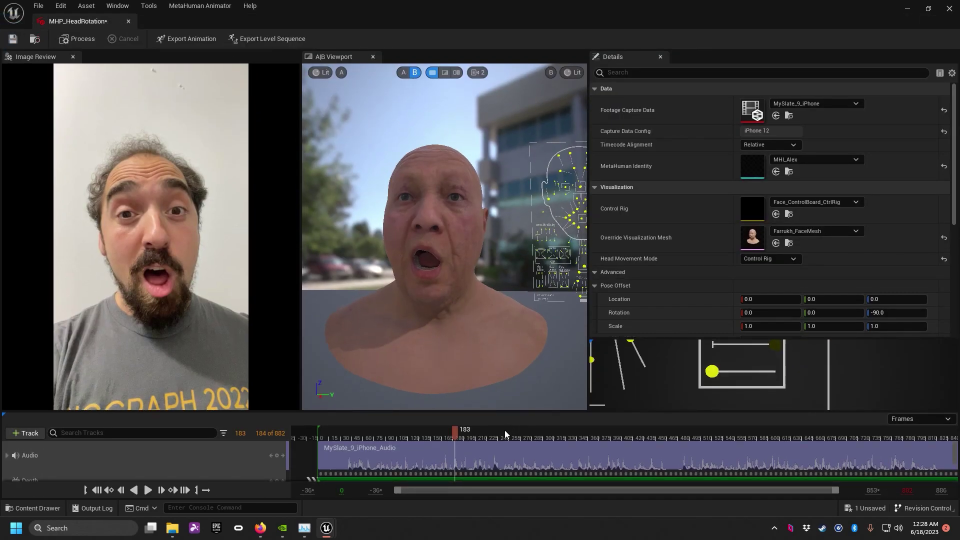
{"action": "left_click_drag", "start_coordinate": [470, 433], "coordinate": [496, 435]}
{"action": "left_click", "coordinate": [750, 259]}
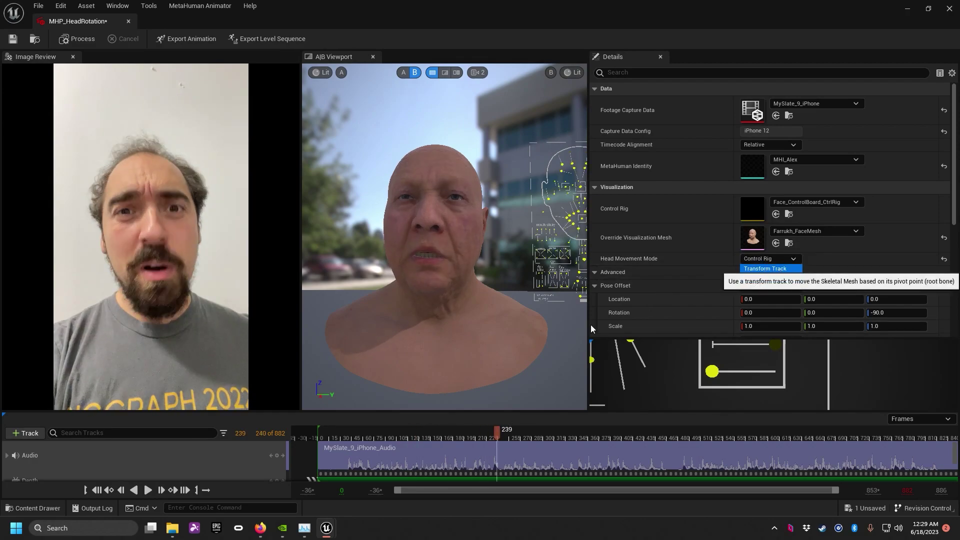
{"action": "key", "text": "Return"}
- At frame 242, set Head Movement Mode back to Control Rig
{"action": "mouse_move", "coordinate": [501, 429]}
{"action": "left_mouse_down"}
{"action": "mouse_move", "coordinate": [441, 434]}
{"action": "mouse_move", "coordinate": [499, 434]}
{"action": "left_mouse_up"}
{"action": "left_click", "coordinate": [773, 260]}
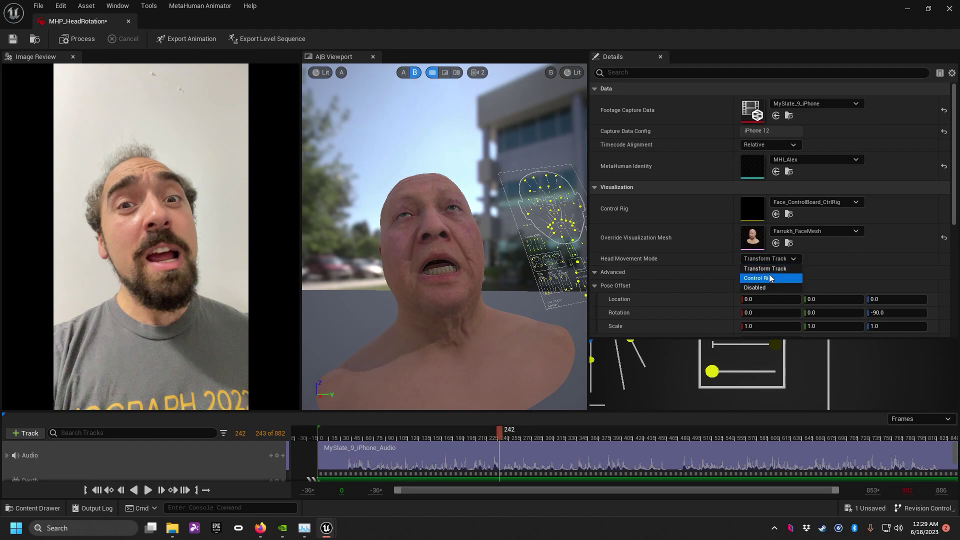
{"action": "left_click", "coordinate": [762, 276]}
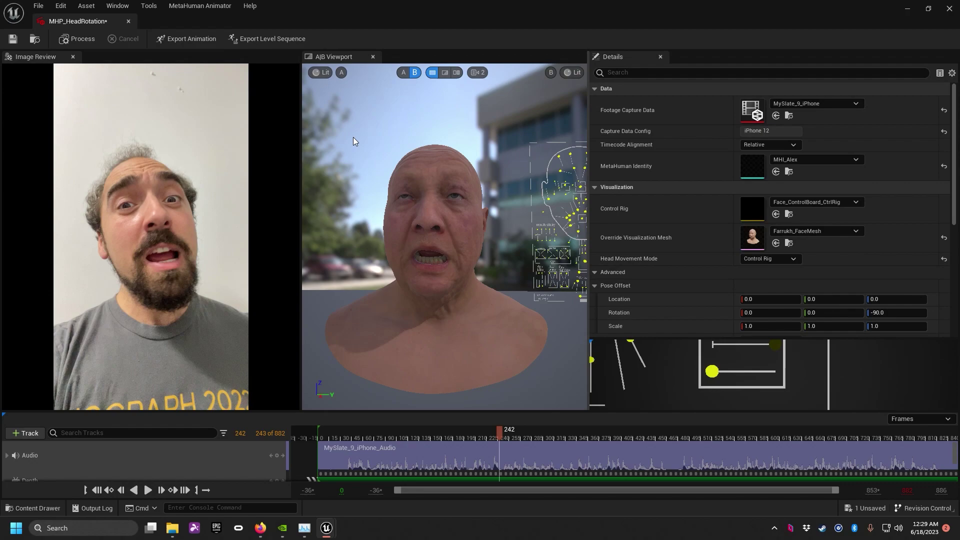
- Export level sequence LS_MHP_HeadRotation to the Sequences folder with Control Rig head movement enabled
{"action": "left_click", "coordinate": [270, 40]}
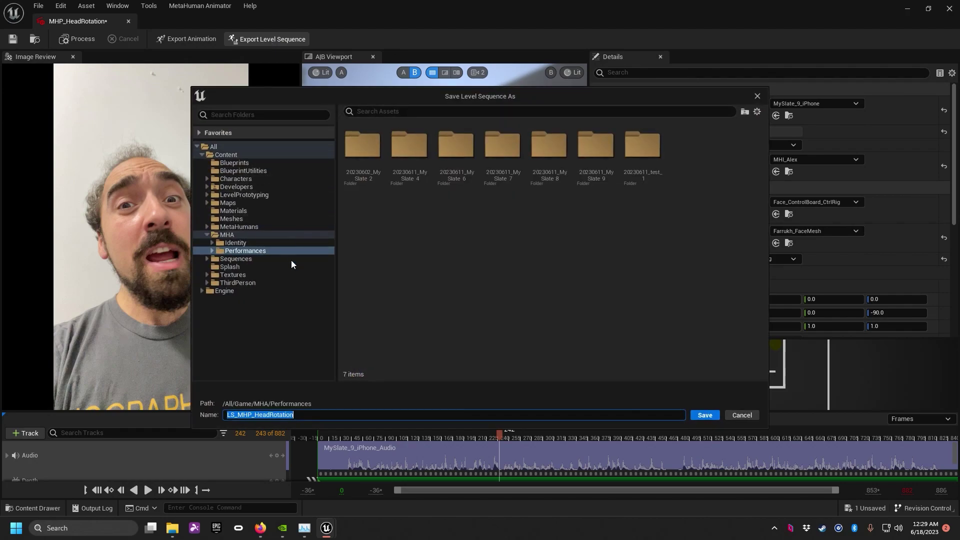
{"action": "left_click", "coordinate": [261, 259]}
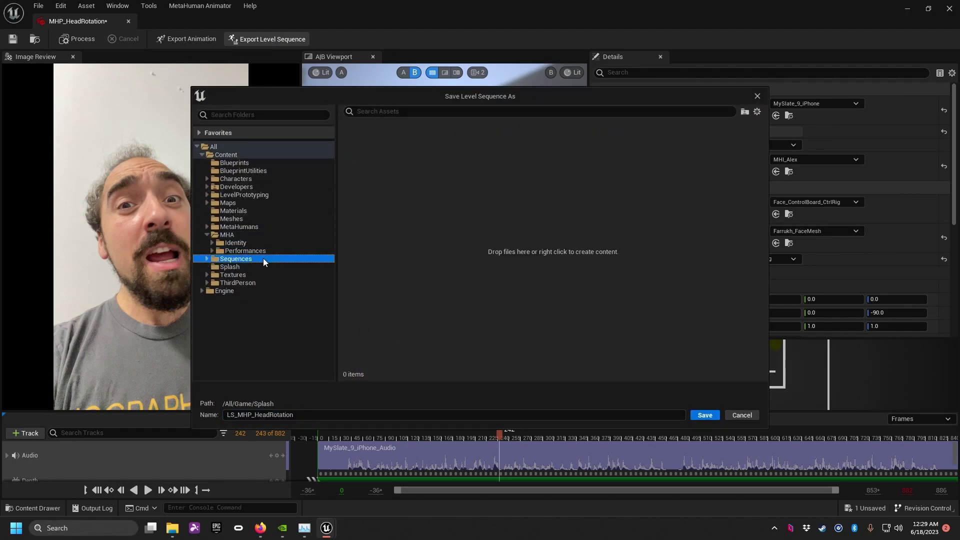
{"action": "left_click", "coordinate": [705, 415]}
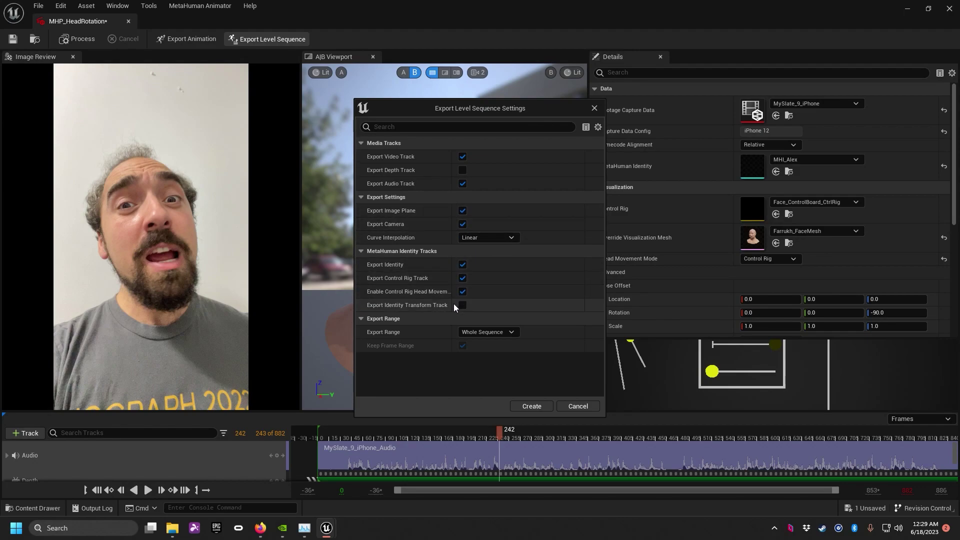
{"action": "left_click_drag", "start_coordinate": [354, 284], "coordinate": [308, 283]}
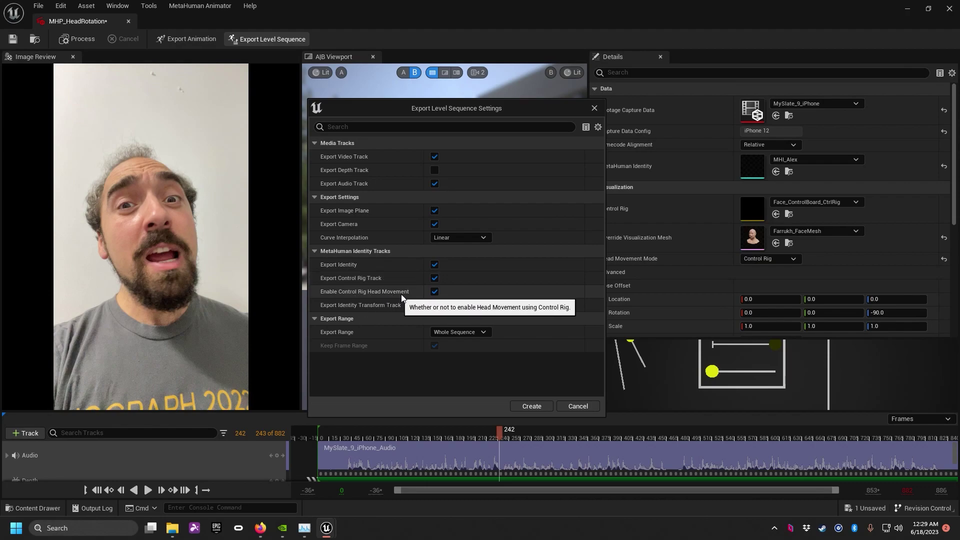
{"action": "left_click", "coordinate": [434, 291]}
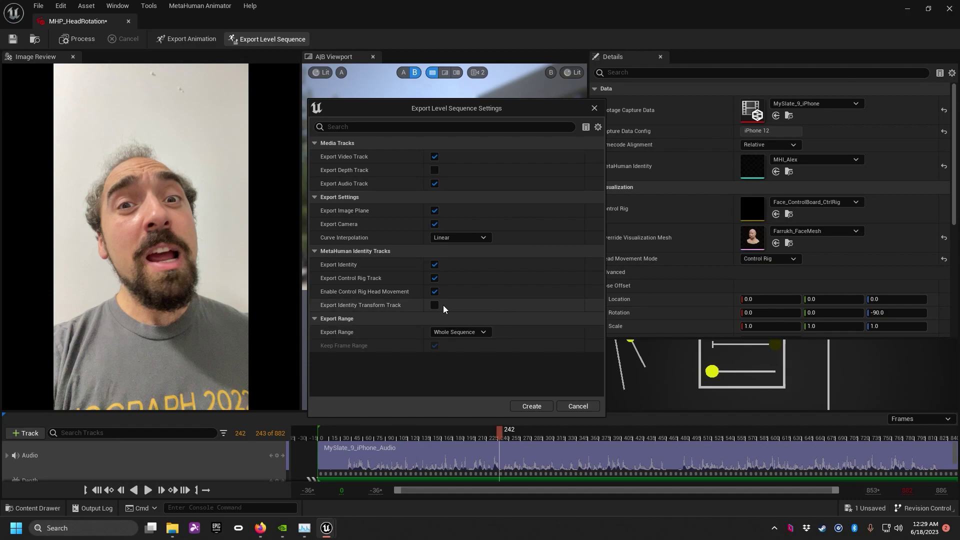
- Create the LS_MHP_HeadRotation level sequence with the chosen export settings
{"action": "left_click", "coordinate": [532, 407]}
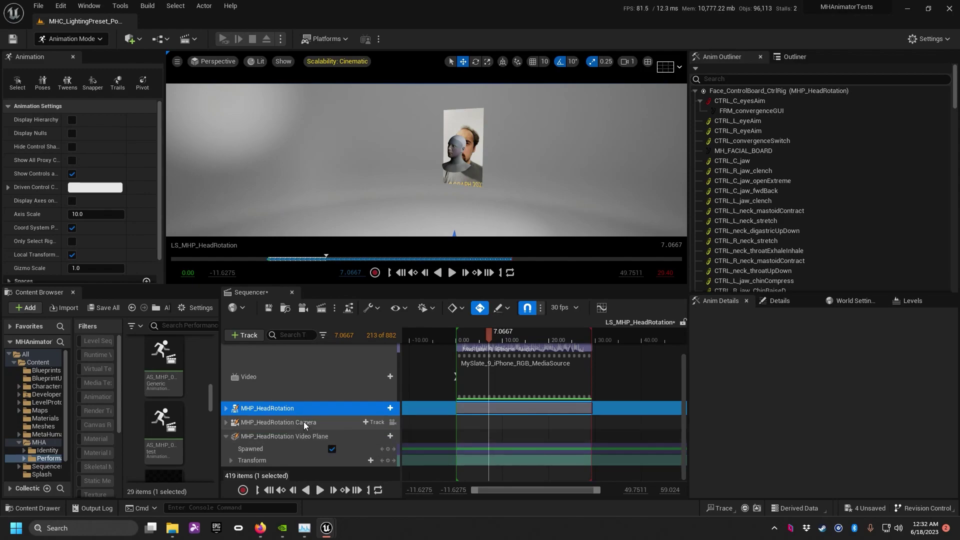
{"action": "scroll", "coordinate": [300, 443], "scroll_direction": "up", "scroll_amount": 1}
{"action": "scroll", "coordinate": [301, 434], "scroll_direction": "down", "scroll_amount": 1}
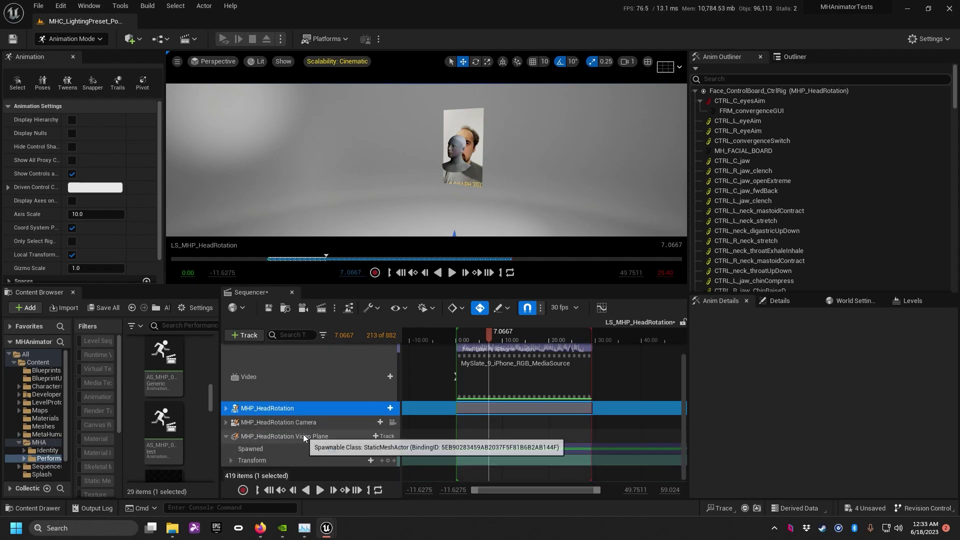
- Look through MHP_HeadRotation Camera, scrub, and expand MHP_HeadRotation's CTRL tracks in a wider Sequencer
{"action": "left_click", "coordinate": [392, 423]}
{"action": "mouse_move", "coordinate": [493, 336]}
{"action": "left_mouse_down"}
{"action": "mouse_move", "coordinate": [535, 335]}
{"action": "mouse_move", "coordinate": [485, 335]}
{"action": "mouse_move", "coordinate": [530, 337]}
{"action": "mouse_move", "coordinate": [503, 336]}
{"action": "left_mouse_up"}
{"action": "key", "text": "Right"}
{"action": "scroll", "coordinate": [275, 419], "scroll_direction": "down", "scroll_amount": 10}
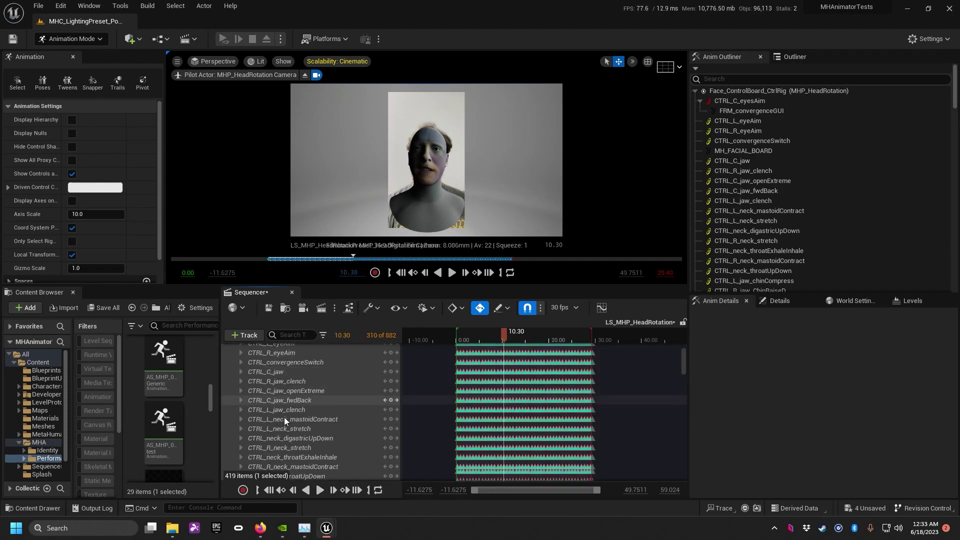
{"action": "scroll", "coordinate": [286, 415], "scroll_direction": "down", "scroll_amount": 10}
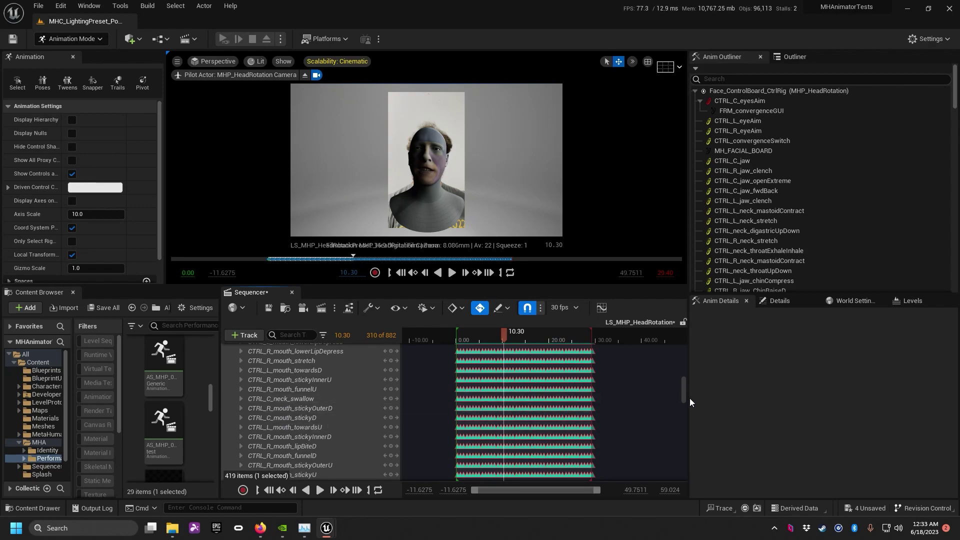
{"action": "left_click_drag", "start_coordinate": [690, 402], "coordinate": [761, 402]}
{"action": "scroll", "coordinate": [316, 439], "scroll_direction": "down", "scroll_amount": 3}
{"action": "scroll", "coordinate": [316, 438], "scroll_direction": "down", "scroll_amount": 15}
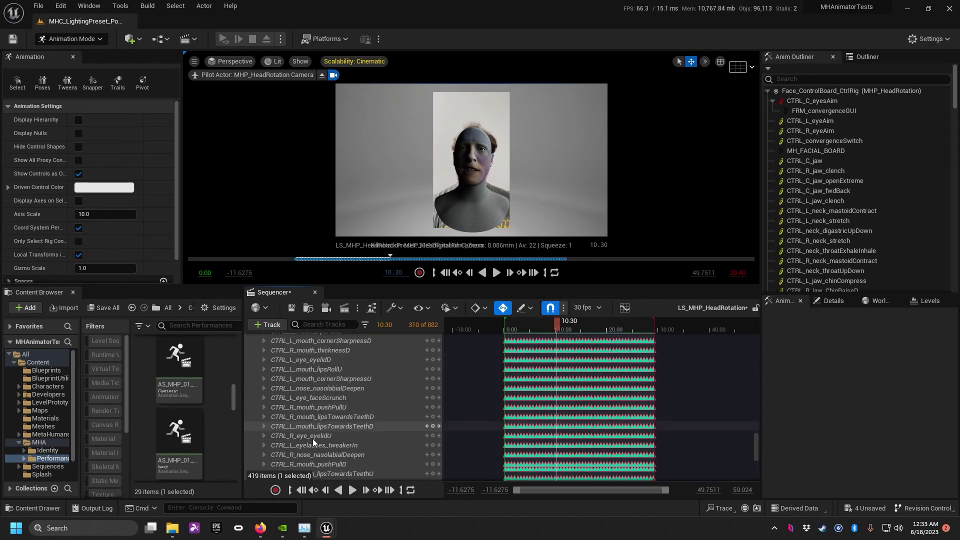
- Set the mha_head_ik_switch_ctrl value to 0
{"action": "left_click", "coordinate": [280, 363]}
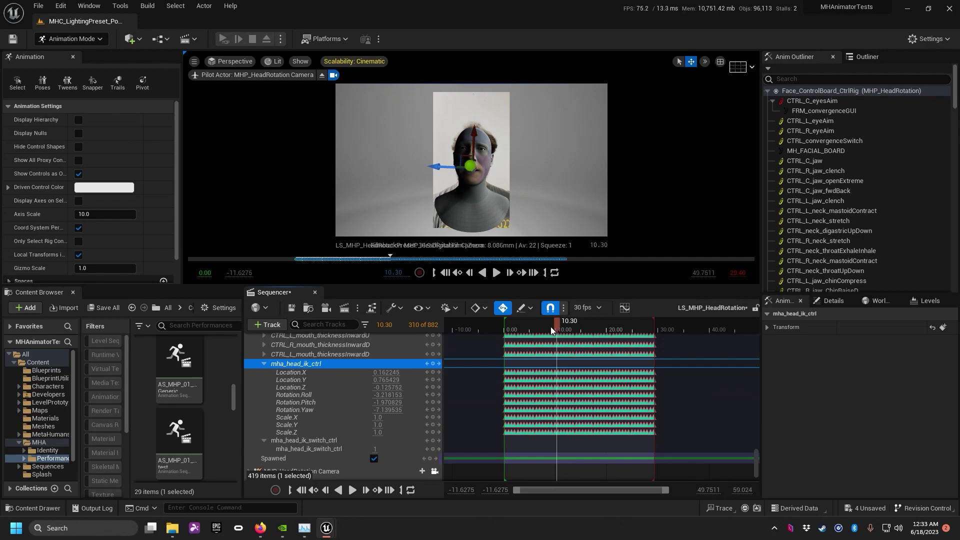
{"action": "left_click_drag", "start_coordinate": [550, 326], "coordinate": [563, 328]}
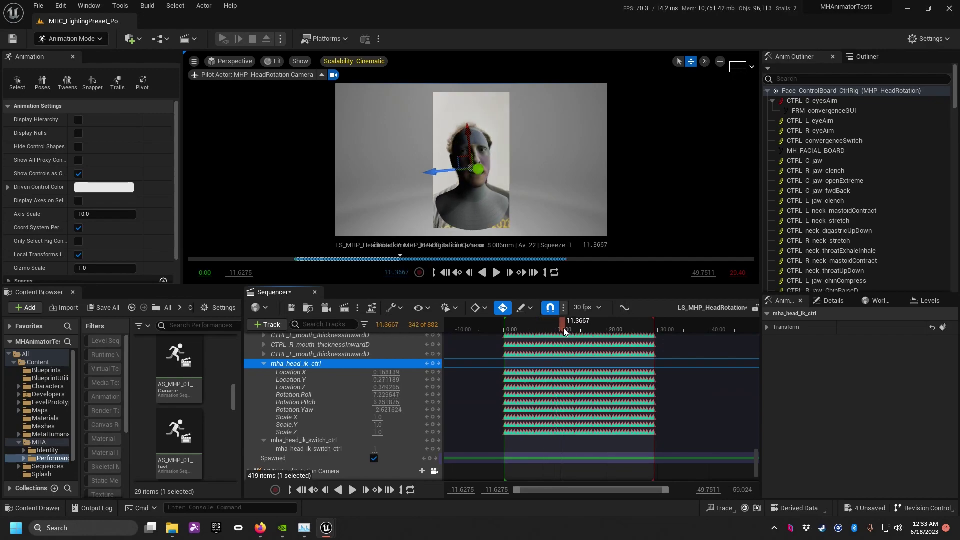
{"action": "left_click", "coordinate": [303, 442]}
{"action": "left_click", "coordinate": [318, 450]}
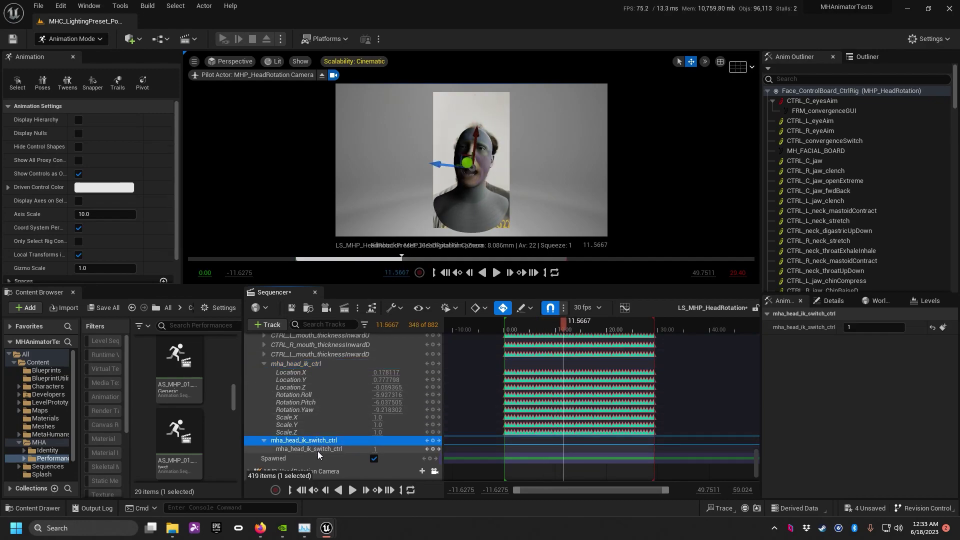
{"action": "left_click", "coordinate": [377, 449]}
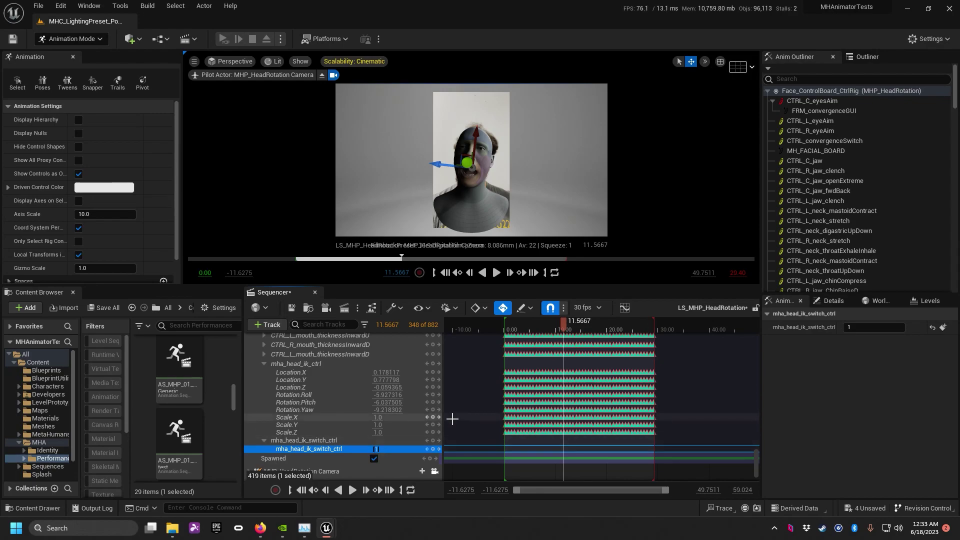
{"action": "type", "text": "0"}
{"action": "key", "text": "Return"}
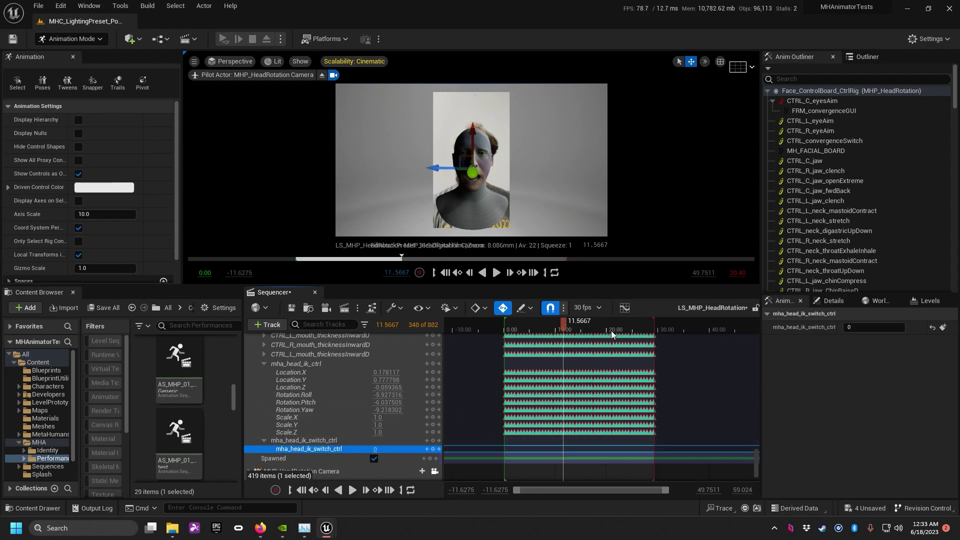
- Preview the head rotation by scrubbing and playing the sequence, then stop playback
{"action": "left_click_drag", "start_coordinate": [580, 326], "coordinate": [520, 331]}
{"action": "key", "text": "space"}
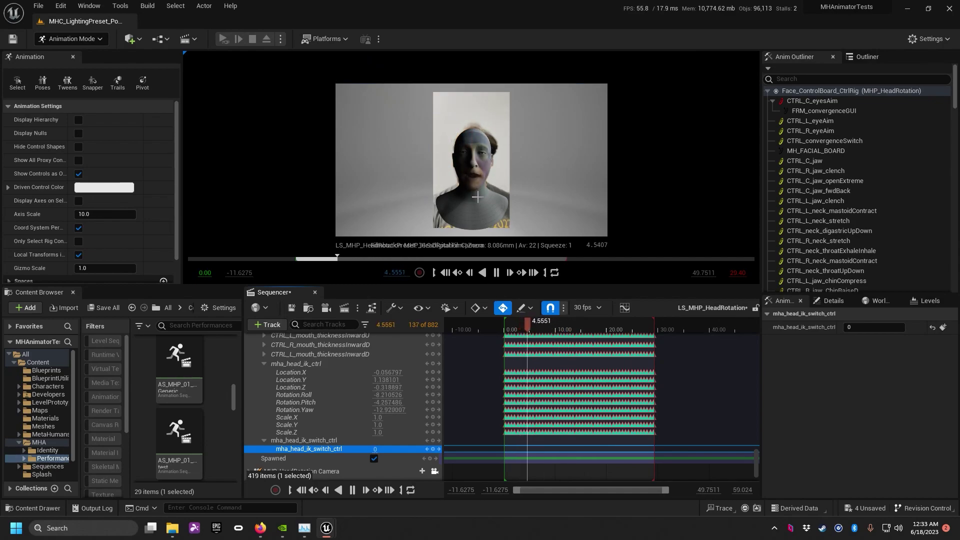
{"action": "left_click", "coordinate": [377, 450]}
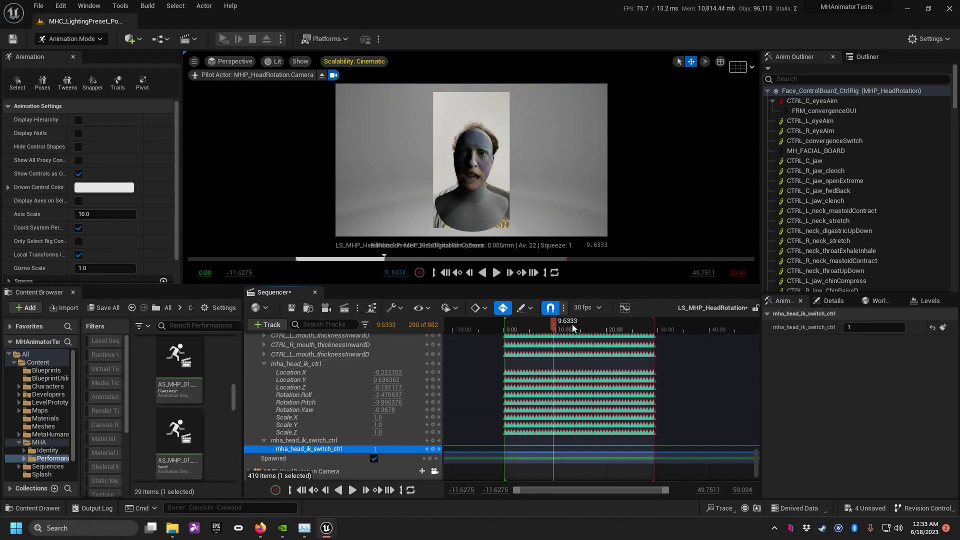
{"action": "key", "text": "space"}
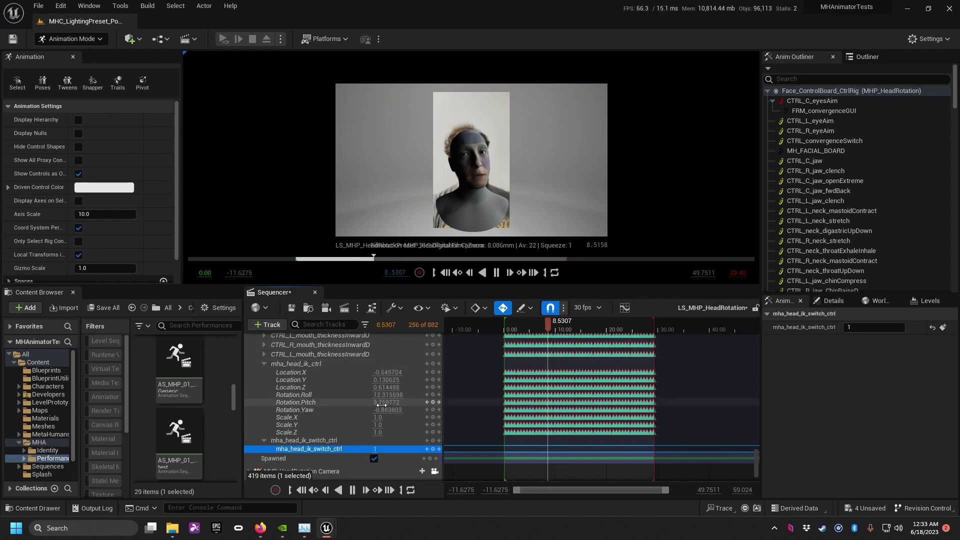
{"action": "key", "text": "space"}
{"action": "left_click_drag", "start_coordinate": [954, 108], "coordinate": [954, 295]}
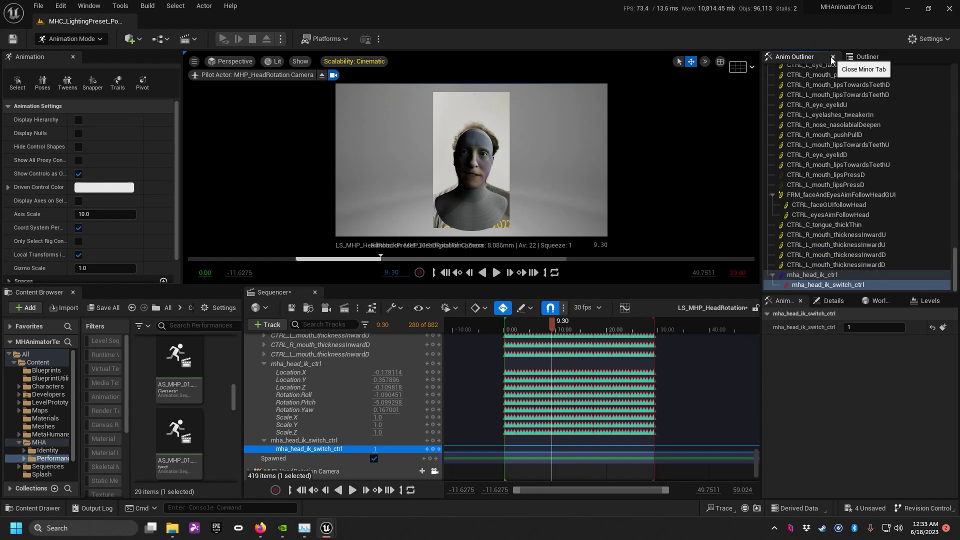
- Close the Anim Outliner and collapse the MHP_HeadRotation and Video Plane tracks
{"action": "left_click", "coordinate": [833, 57]}
{"action": "left_click_drag", "start_coordinate": [553, 326], "coordinate": [561, 326]}
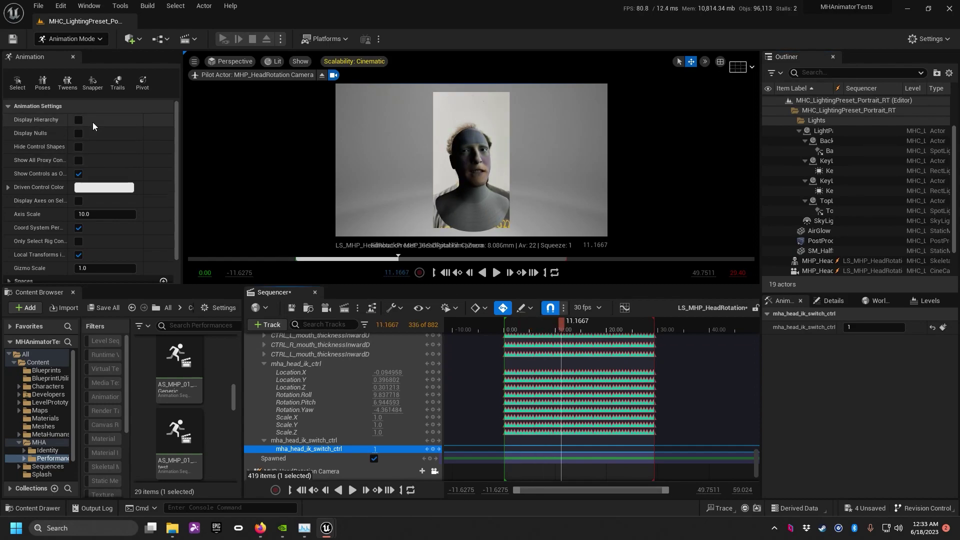
{"action": "scroll", "coordinate": [299, 383], "scroll_direction": "up", "scroll_amount": 5}
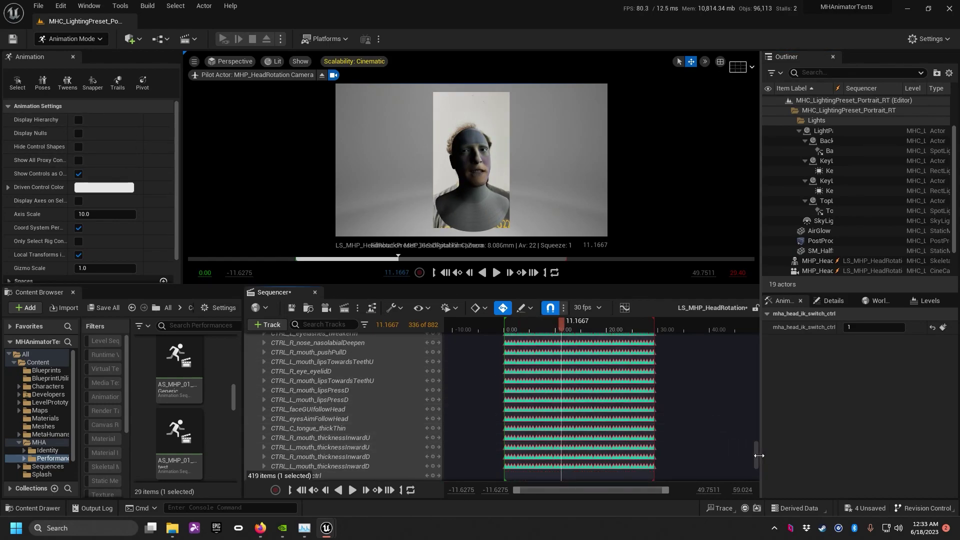
{"action": "left_click_drag", "start_coordinate": [757, 454], "coordinate": [758, 335]}
{"action": "left_click", "coordinate": [249, 418]}
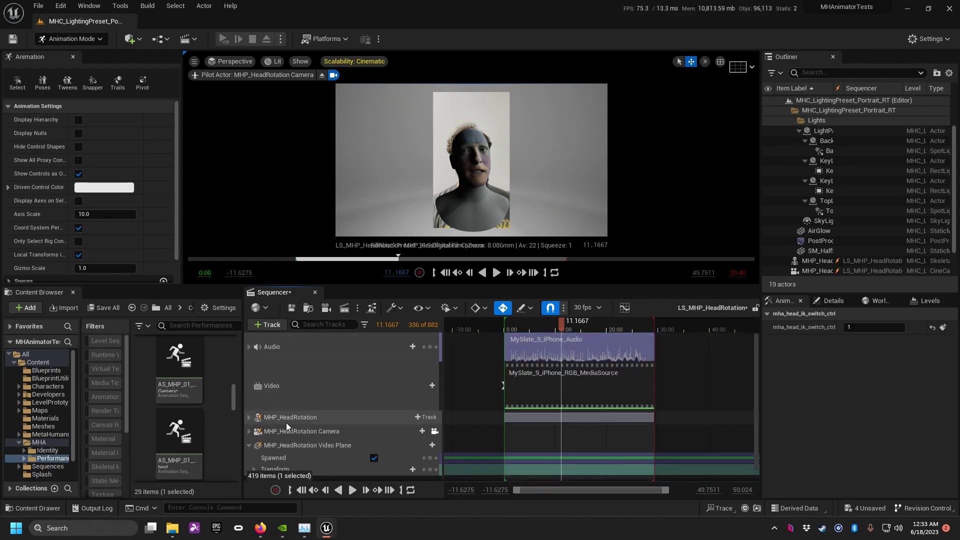
{"action": "left_click_drag", "start_coordinate": [460, 285], "coordinate": [460, 273]}
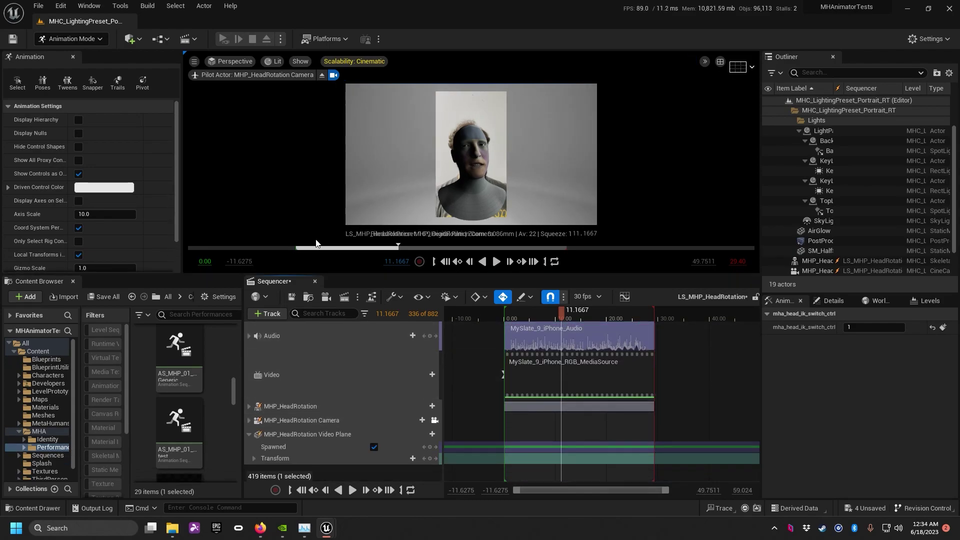
{"action": "left_click", "coordinate": [249, 435]}
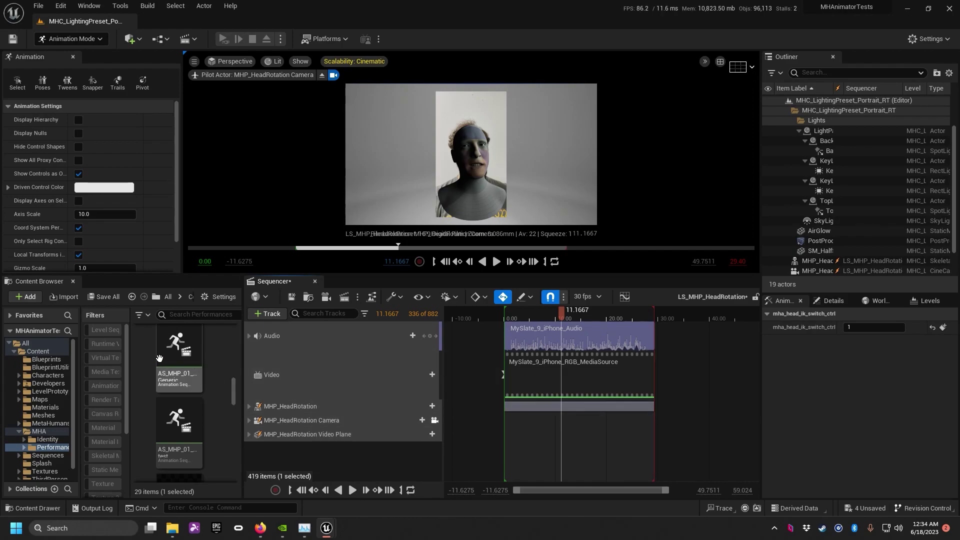
- Add BP_Rosemary from Content > MetaHumans > Rosemary to Sequencer as a track
{"action": "left_click_drag", "start_coordinate": [244, 368], "coordinate": [319, 367]}
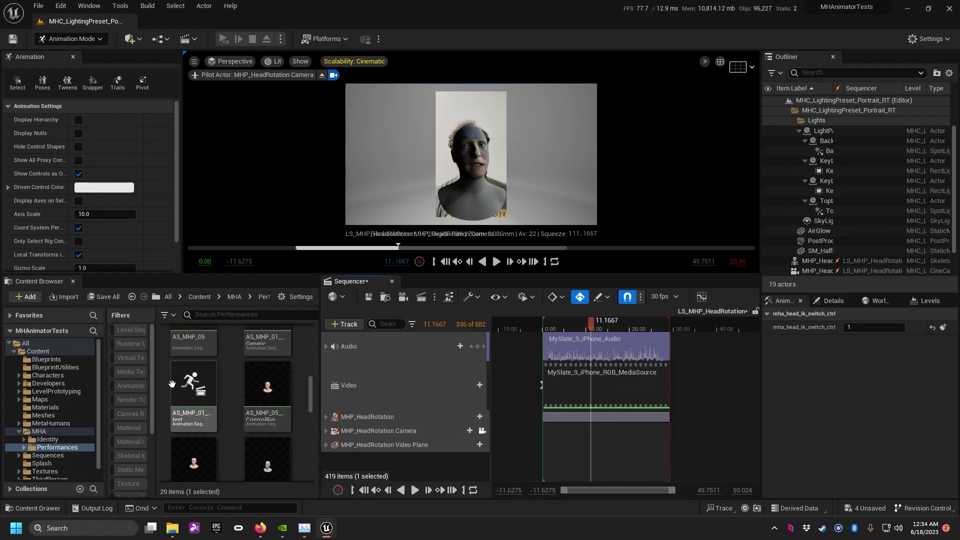
{"action": "scroll", "coordinate": [40, 387], "scroll_direction": "down", "scroll_amount": 1}
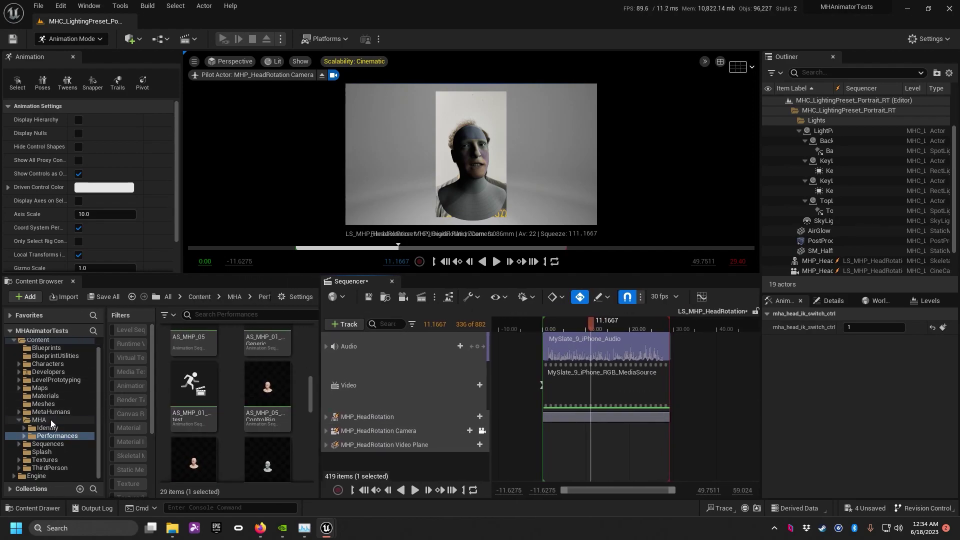
{"action": "left_click", "coordinate": [50, 412]}
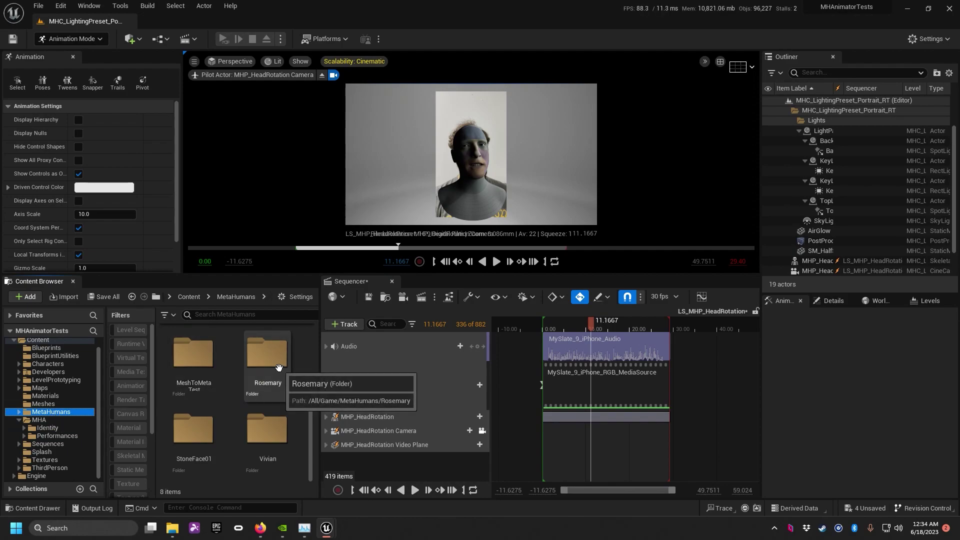
{"action": "double_click", "coordinate": [278, 368]}
{"action": "scroll", "coordinate": [257, 421], "scroll_direction": "down", "scroll_amount": 2}
{"action": "left_click", "coordinate": [194, 433]}
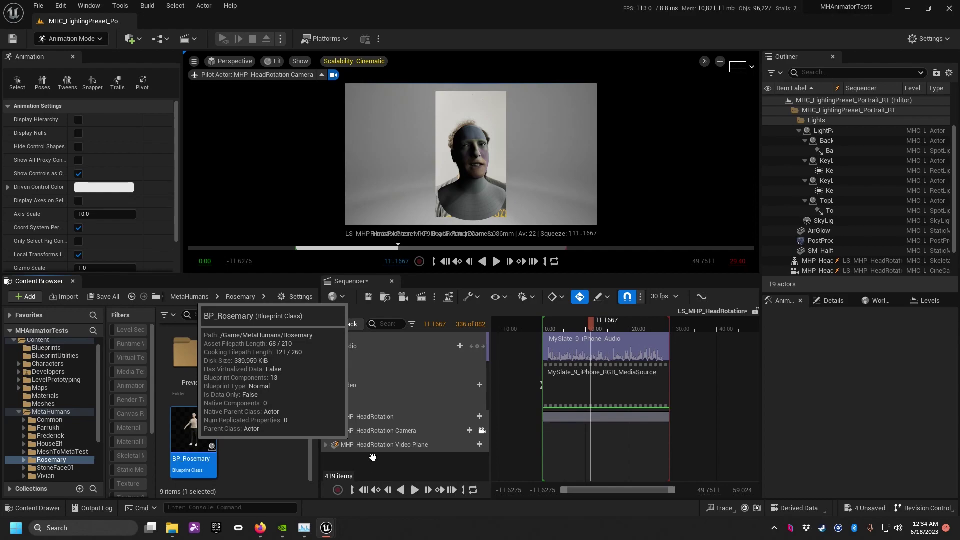
{"action": "left_click_drag", "start_coordinate": [434, 275], "coordinate": [433, 243]}
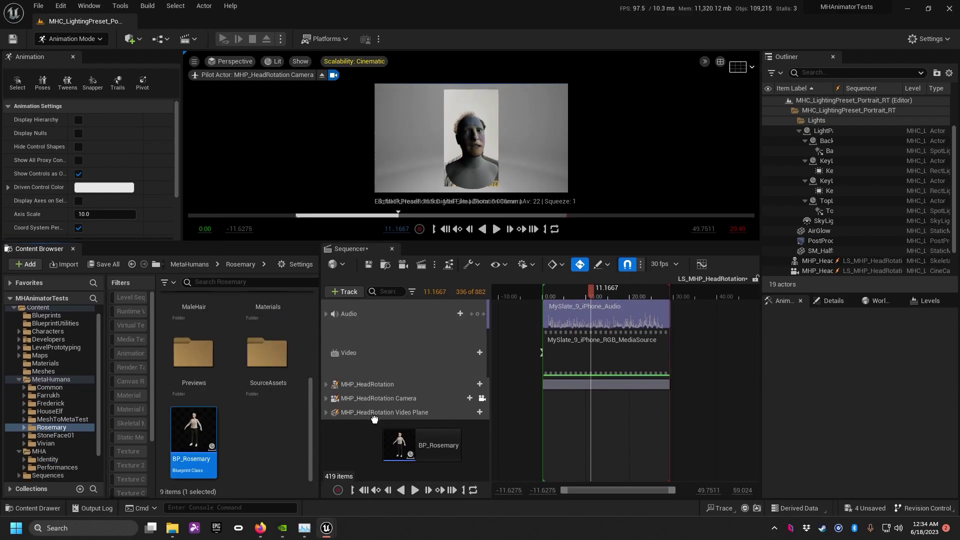
{"action": "left_click_drag", "start_coordinate": [375, 419], "coordinate": [381, 362]}
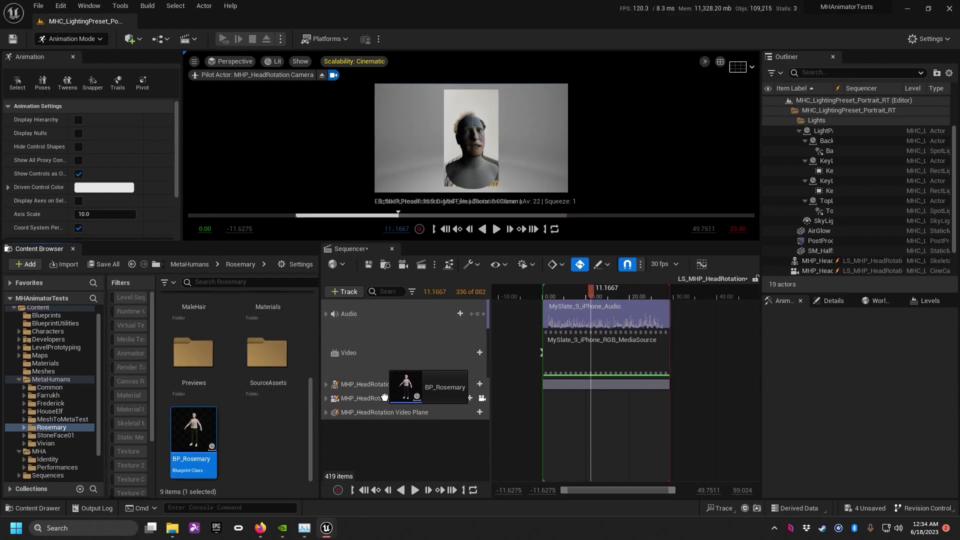
{"action": "left_click_drag", "start_coordinate": [384, 398], "coordinate": [385, 398]}
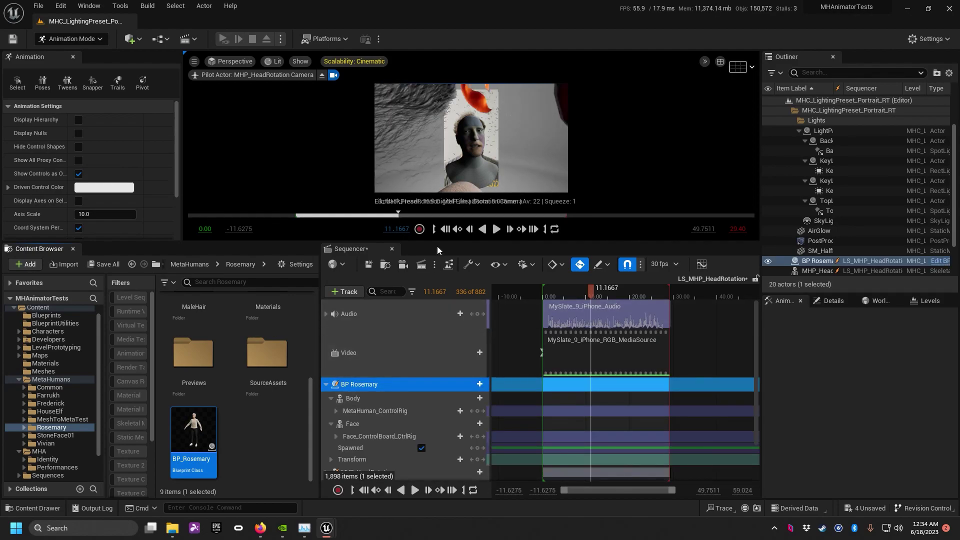
- Pull the camera back to frame Rosemary and expand Face_ControlBoard_CtrlRig to show controls like CTRL_C_eyesAim
{"action": "right_click_drag", "start_coordinate": [494, 146], "coordinate": [494, 146]}
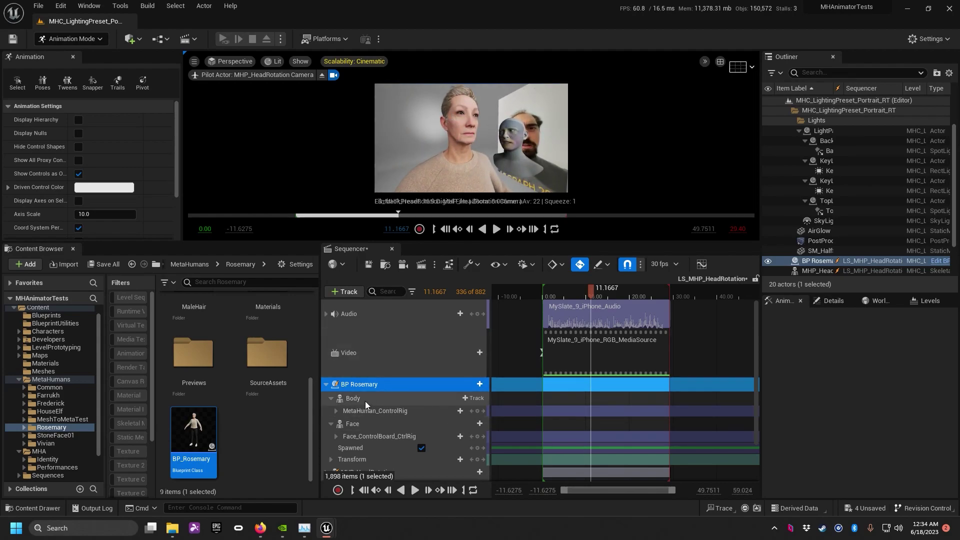
{"action": "scroll", "coordinate": [379, 407], "scroll_direction": "down", "scroll_amount": 1}
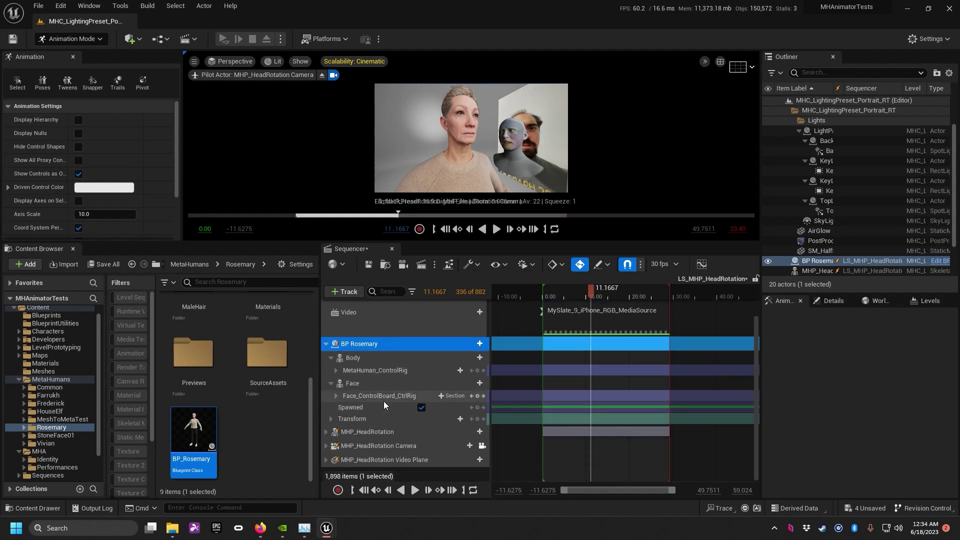
{"action": "left_click", "coordinate": [379, 398]}
{"action": "left_click", "coordinate": [336, 396]}
{"action": "left_click", "coordinate": [382, 408]}
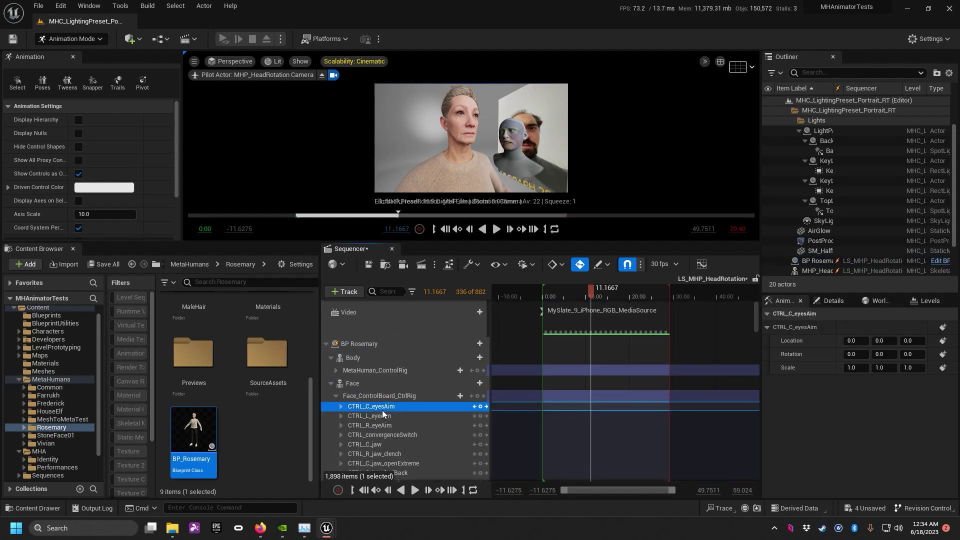
{"action": "left_click", "coordinate": [484, 397]}
{"action": "mouse_move", "coordinate": [592, 289]}
{"action": "left_mouse_down"}
{"action": "mouse_move", "coordinate": [561, 289]}
{"action": "mouse_move", "coordinate": [583, 289]}
{"action": "left_mouse_up"}
- Review the face control rig controls, scrubbing between about 6.87 and 10.20
{"action": "right_click", "coordinate": [393, 399]}
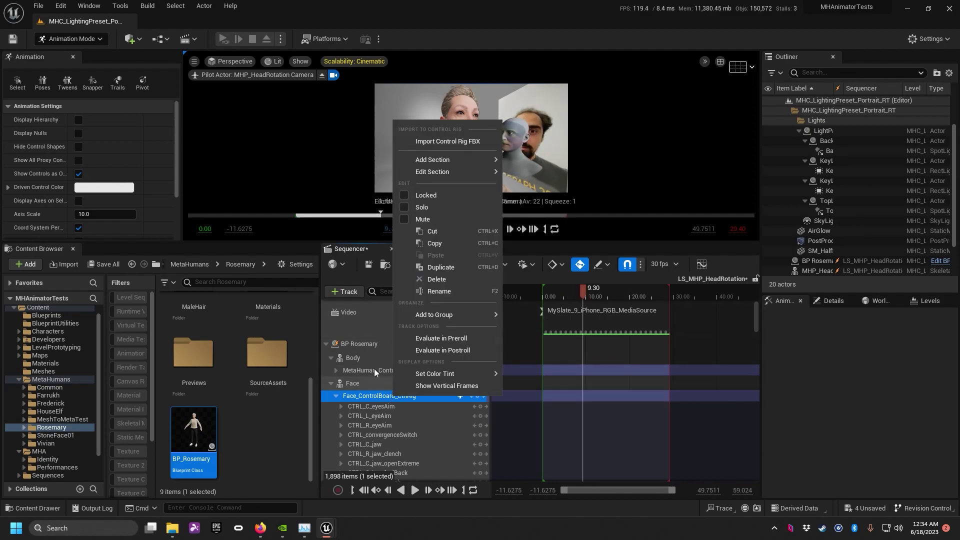
{"action": "left_click", "coordinate": [377, 406]}
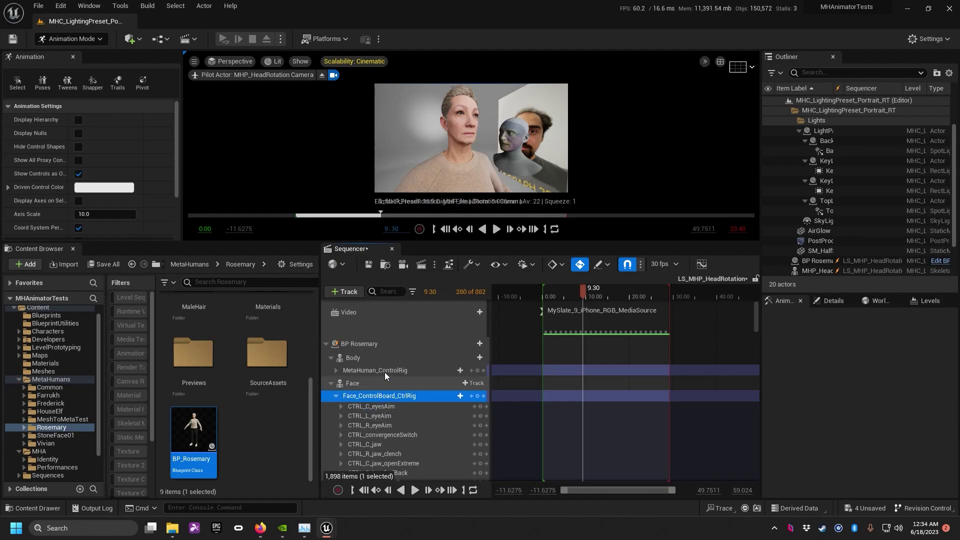
{"action": "left_click", "coordinate": [336, 396]}
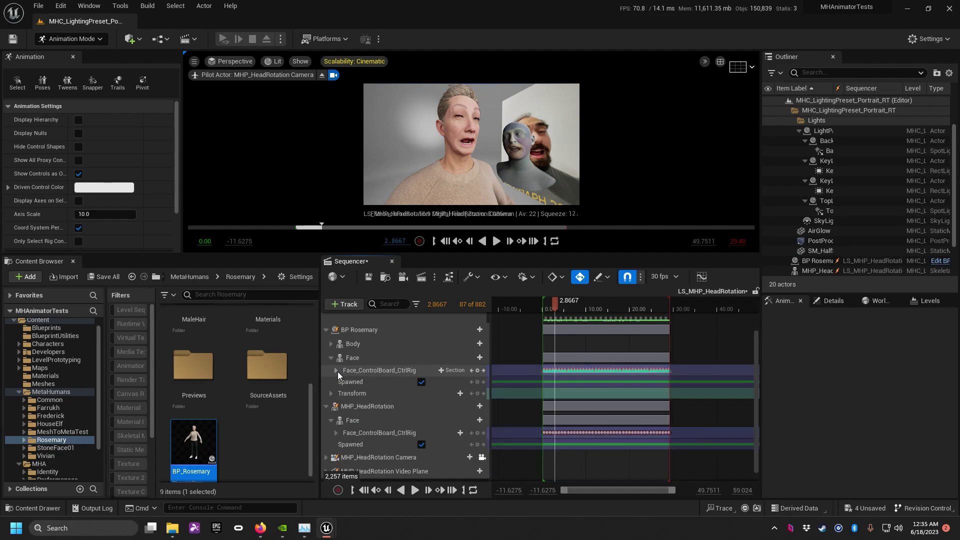
{"action": "left_click_drag", "start_coordinate": [554, 306], "coordinate": [578, 306]}
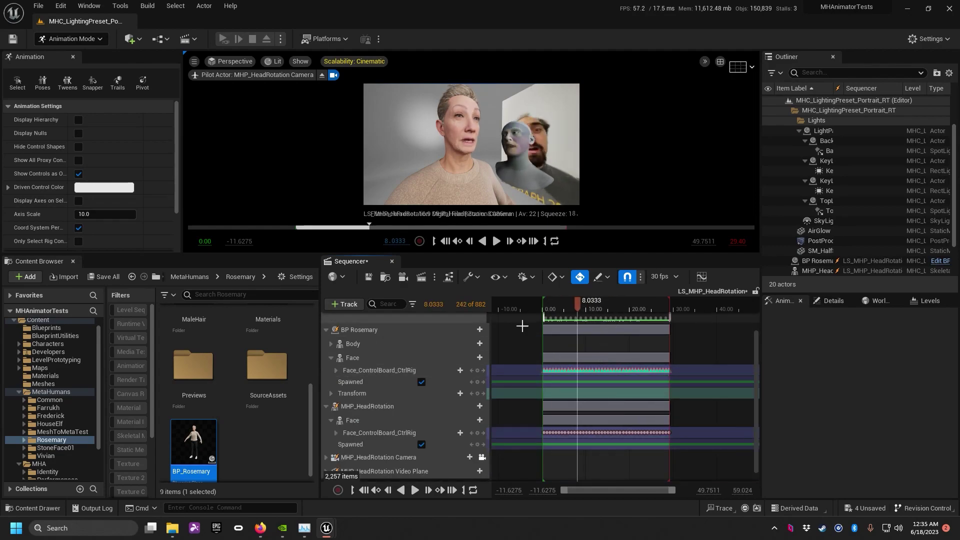
{"action": "left_click", "coordinate": [339, 371]}
{"action": "scroll", "coordinate": [359, 390], "scroll_direction": "down", "scroll_amount": 1}
{"action": "scroll", "coordinate": [359, 389], "scroll_direction": "down", "scroll_amount": 15}
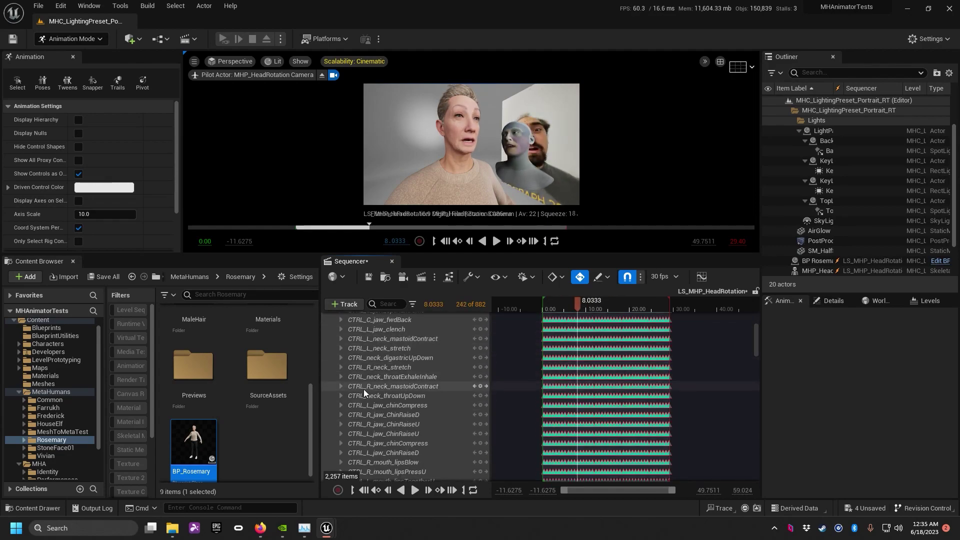
{"action": "scroll", "coordinate": [410, 417], "scroll_direction": "down", "scroll_amount": 3}
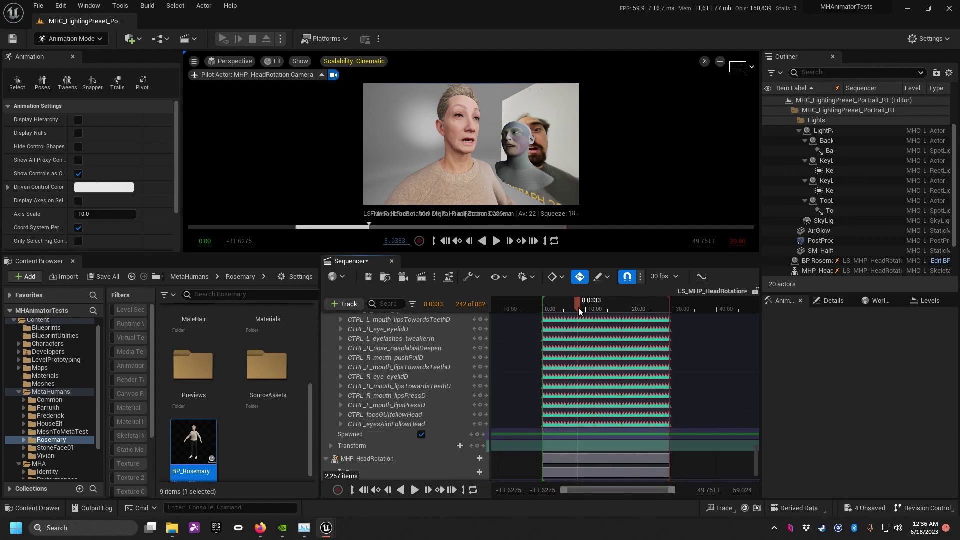
{"action": "left_click_drag", "start_coordinate": [578, 308], "coordinate": [587, 306]}
{"action": "scroll", "coordinate": [368, 418], "scroll_direction": "down", "scroll_amount": 3}
{"action": "scroll", "coordinate": [369, 418], "scroll_direction": "down", "scroll_amount": 5}
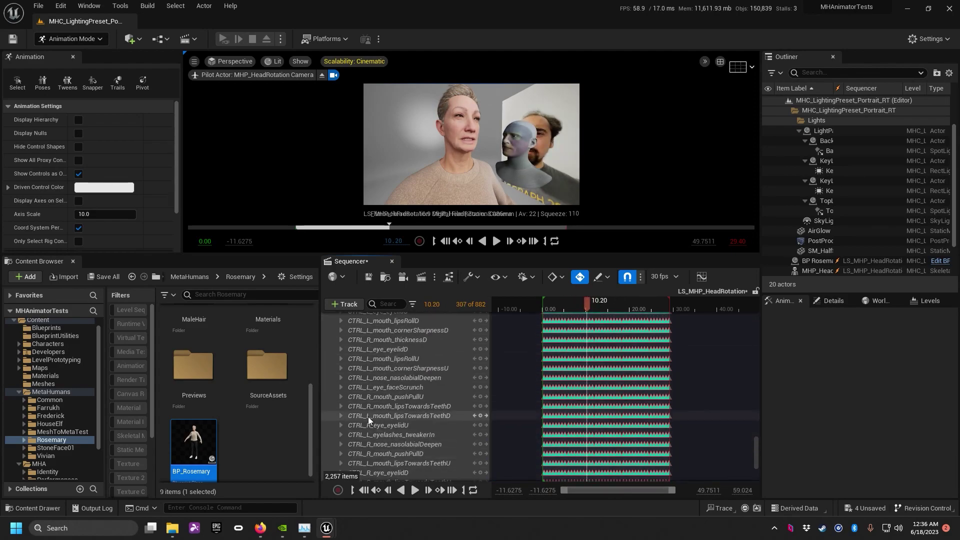
{"action": "scroll", "coordinate": [370, 413], "scroll_direction": "down", "scroll_amount": 5}
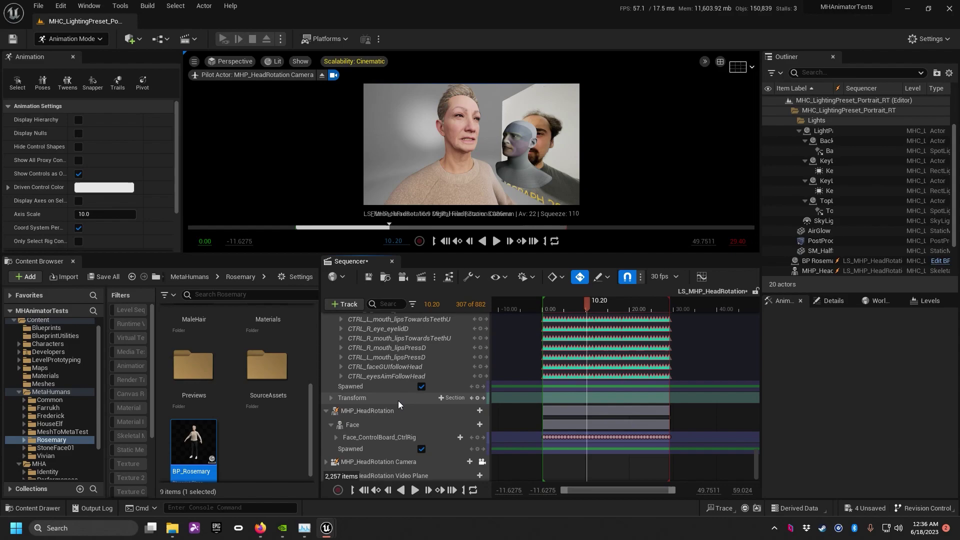
{"action": "scroll", "coordinate": [374, 362], "scroll_direction": "up", "scroll_amount": 3}
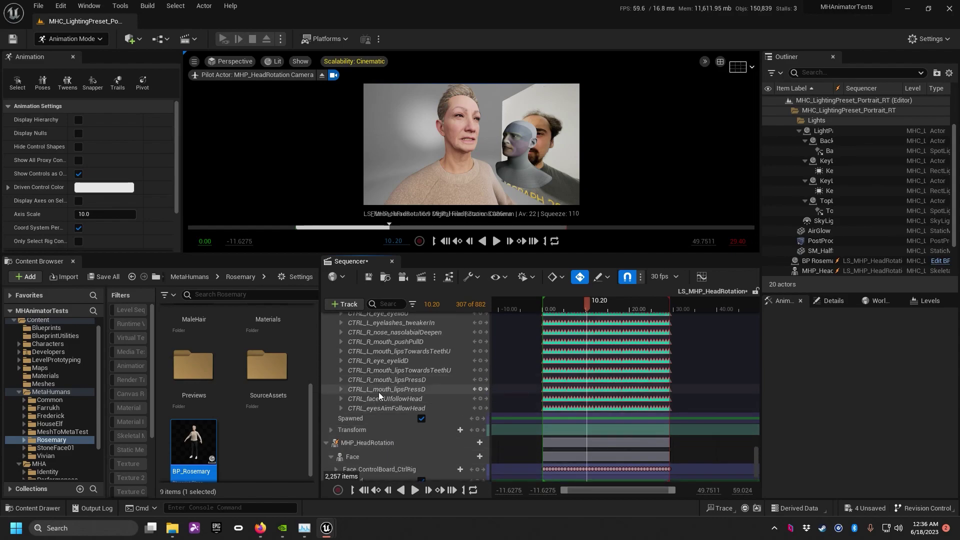
{"action": "left_click_drag", "start_coordinate": [585, 307], "coordinate": [573, 307]}
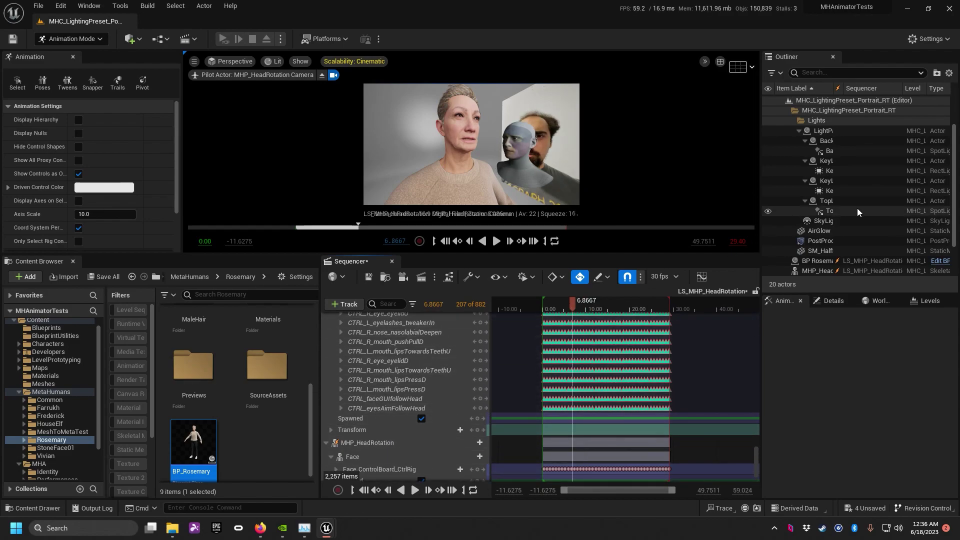
- Delete Rosemary's Face_ControlBoard_CtrlRig and MetaHuman_ControlRig tracks from her Face and Body
{"action": "left_click", "coordinate": [74, 58]}
{"action": "left_click", "coordinate": [574, 307]}
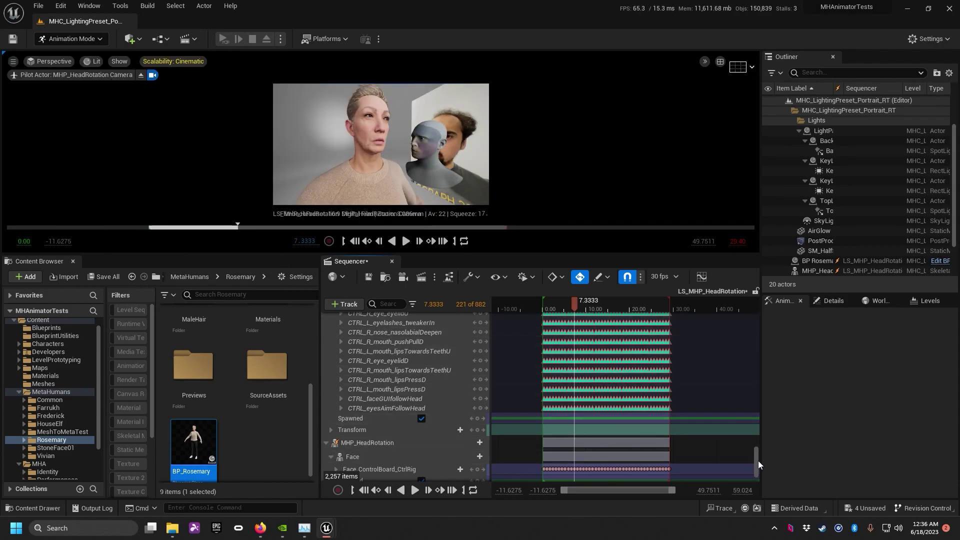
{"action": "left_click_drag", "start_coordinate": [756, 463], "coordinate": [756, 320]}
{"action": "scroll", "coordinate": [331, 406], "scroll_direction": "down", "scroll_amount": 1}
{"action": "left_click", "coordinate": [352, 406]}
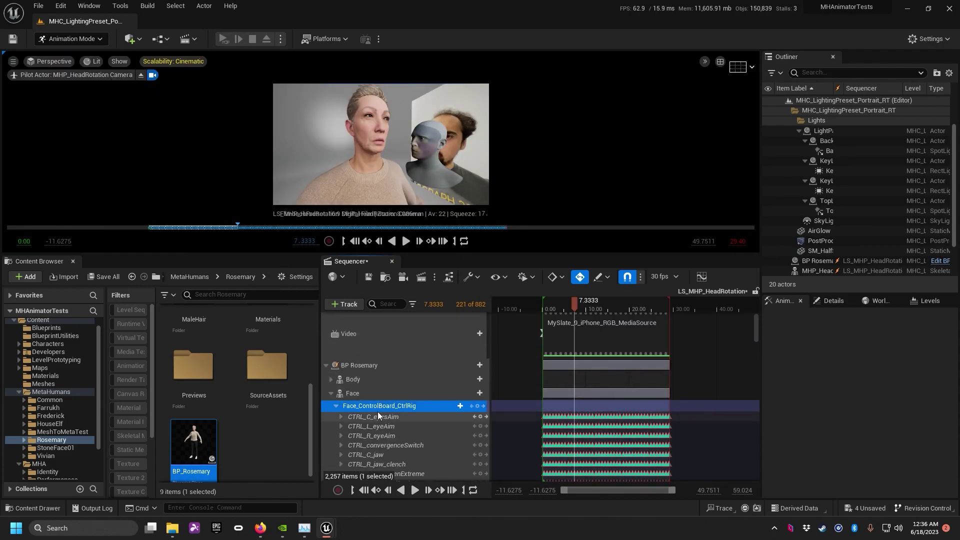
{"action": "key", "text": "Delete"}
{"action": "left_click", "coordinate": [372, 394]}
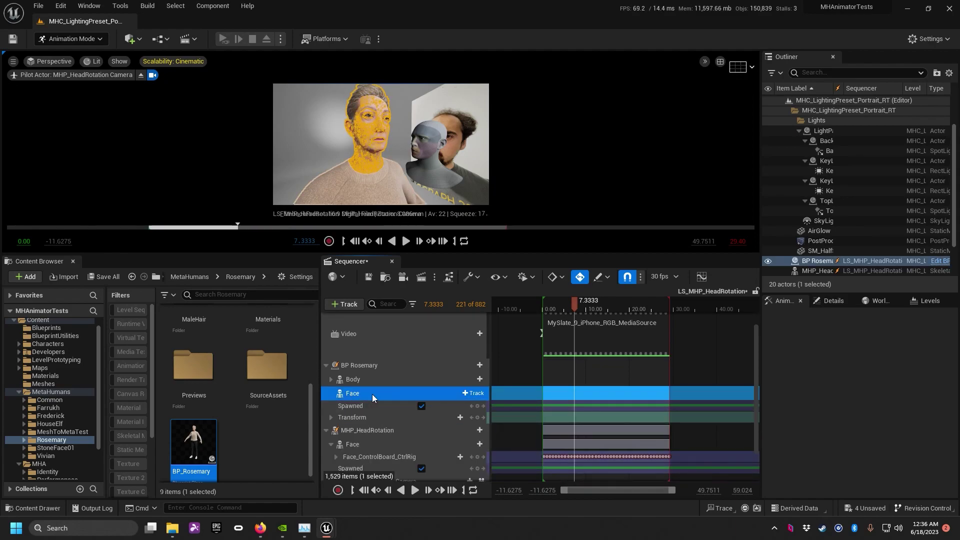
{"action": "key", "text": "Delete"}
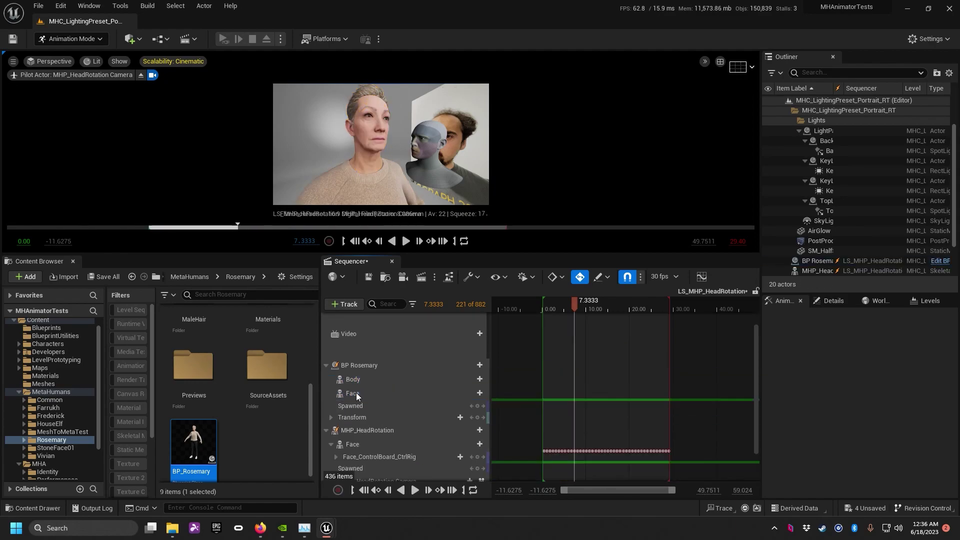
{"action": "left_click", "coordinate": [353, 379]}
- Play the sequence and select MHP_HeadRotation's Face track
{"action": "scroll", "coordinate": [366, 390], "scroll_direction": "down", "scroll_amount": 1}
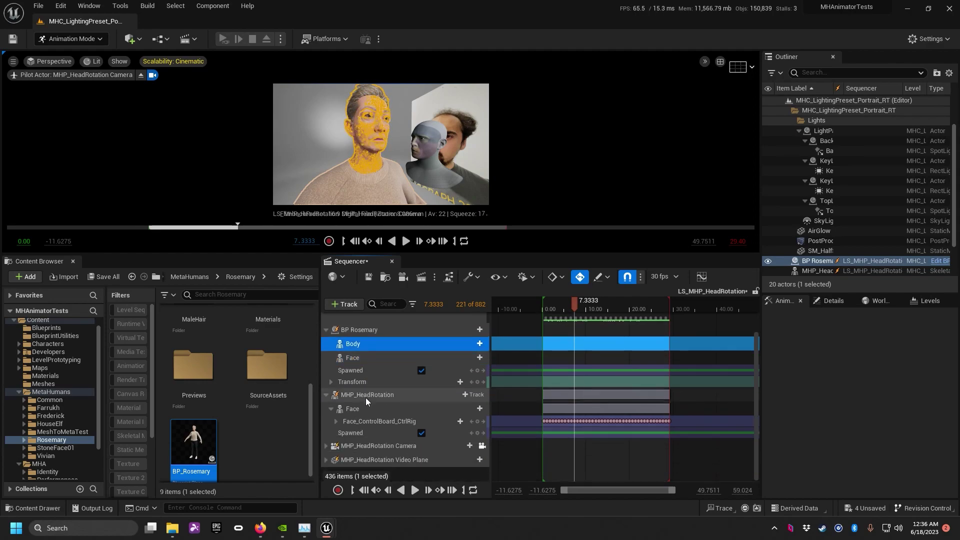
{"action": "left_click", "coordinate": [380, 421]}
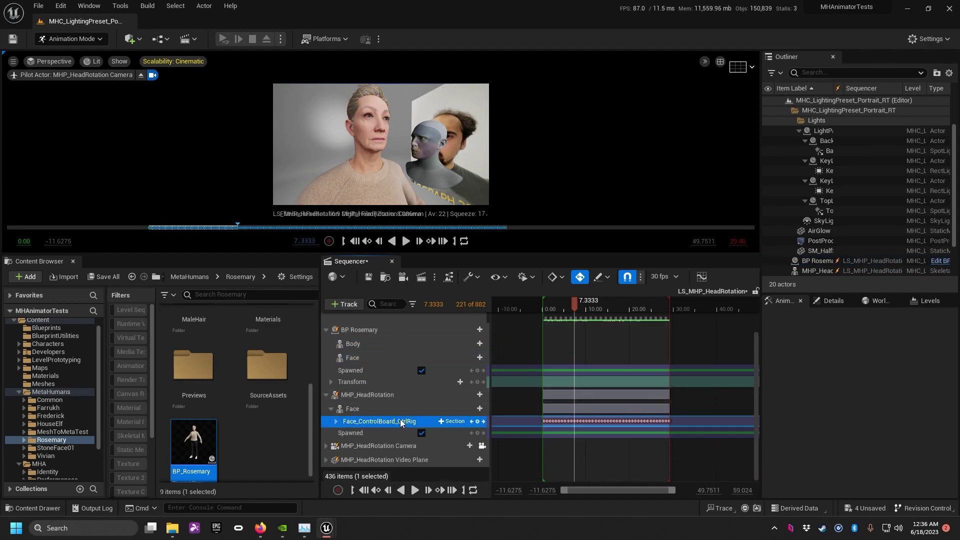
{"action": "key", "text": "space"}
{"action": "key", "text": "space"}
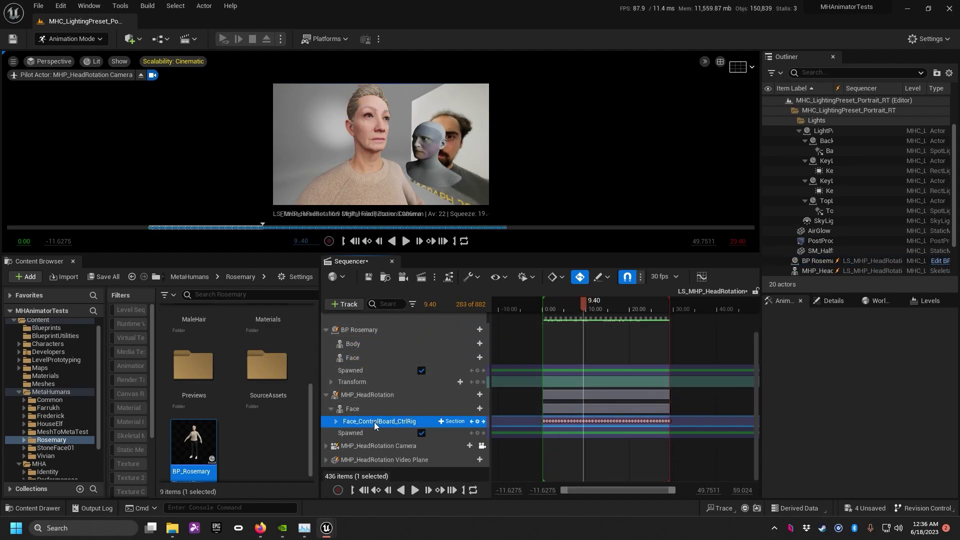
{"action": "left_click", "coordinate": [370, 413]}
- Bake the MHP_HeadRotation Face track, choosing MetaHumans > MHA > Performances as the location
{"action": "right_click", "coordinate": [359, 410]}
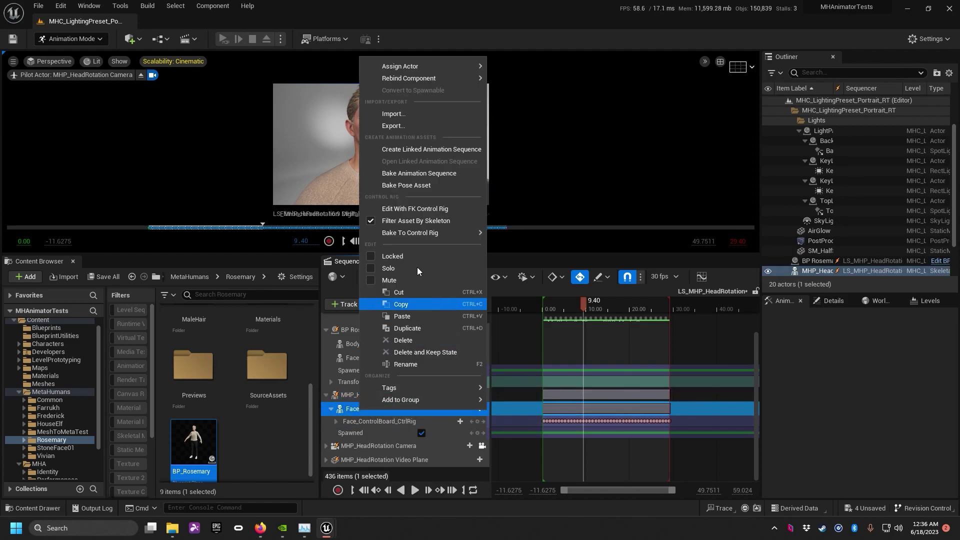
{"action": "left_click", "coordinate": [418, 173]}
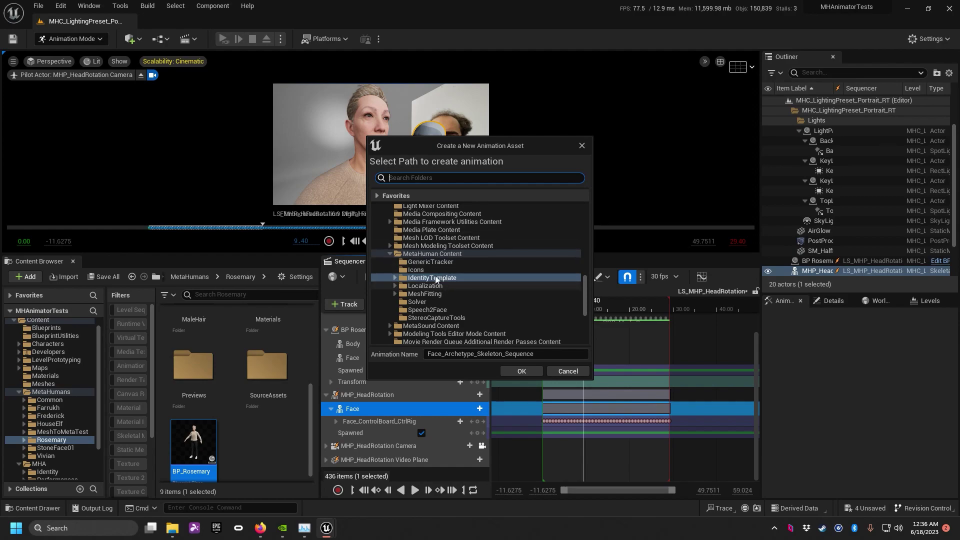
{"action": "left_click_drag", "start_coordinate": [581, 286], "coordinate": [589, 217]}
{"action": "left_click", "coordinate": [380, 337]}
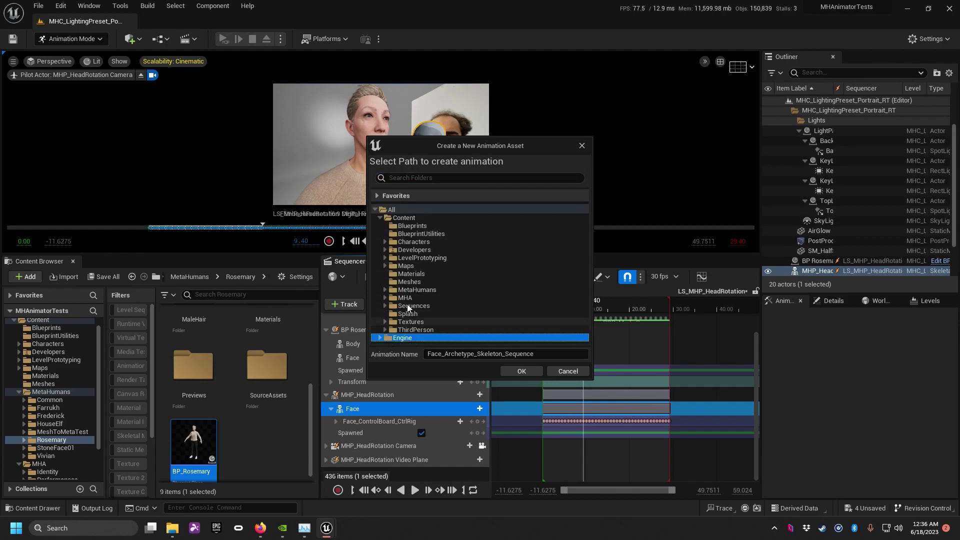
{"action": "left_click", "coordinate": [400, 290]}
{"action": "left_click", "coordinate": [389, 291]}
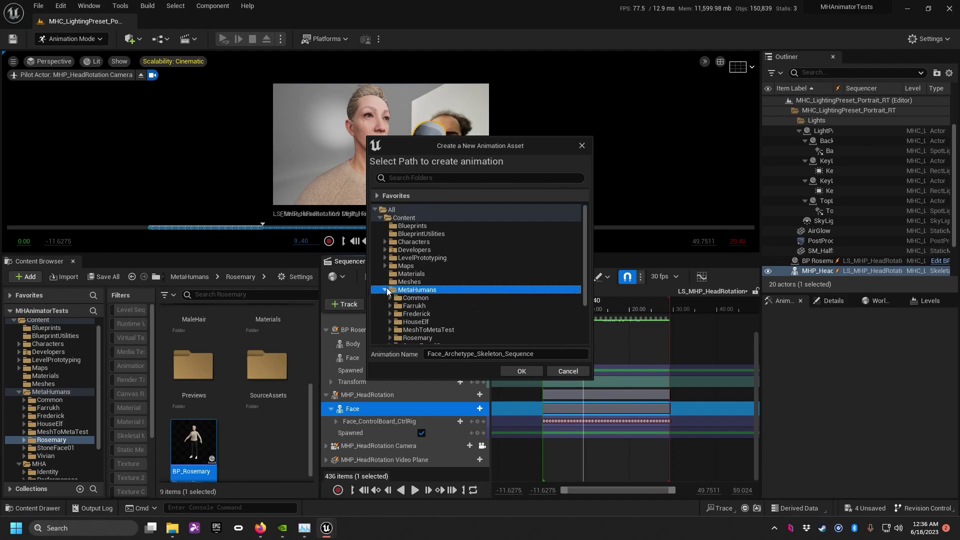
{"action": "scroll", "coordinate": [434, 299], "scroll_direction": "down", "scroll_amount": 3}
{"action": "left_click", "coordinate": [399, 309]}
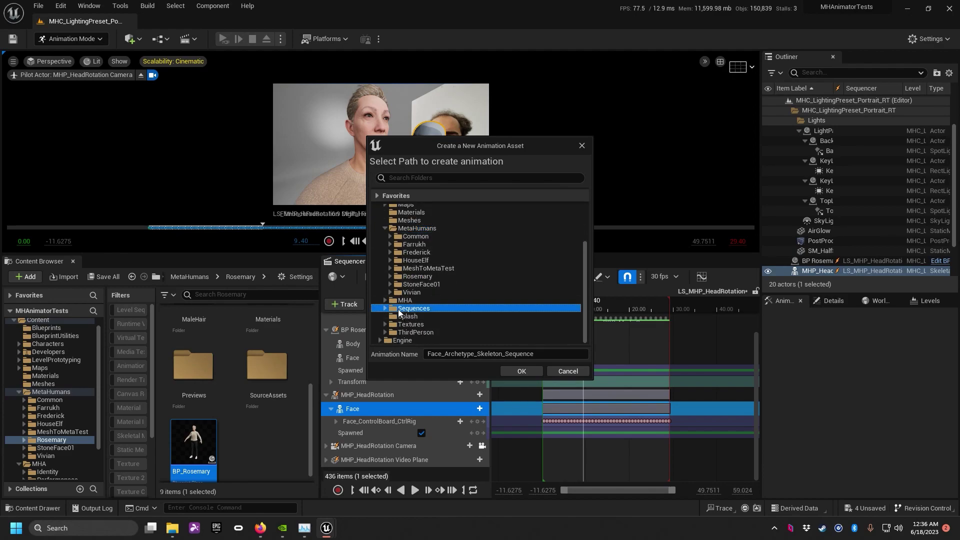
{"action": "left_click", "coordinate": [385, 300]}
{"action": "left_click", "coordinate": [423, 332]}
- Name the baked animation MHP_HeadRotationTest01, confirm, and export it to an animation sequence
{"action": "left_click", "coordinate": [523, 355]}
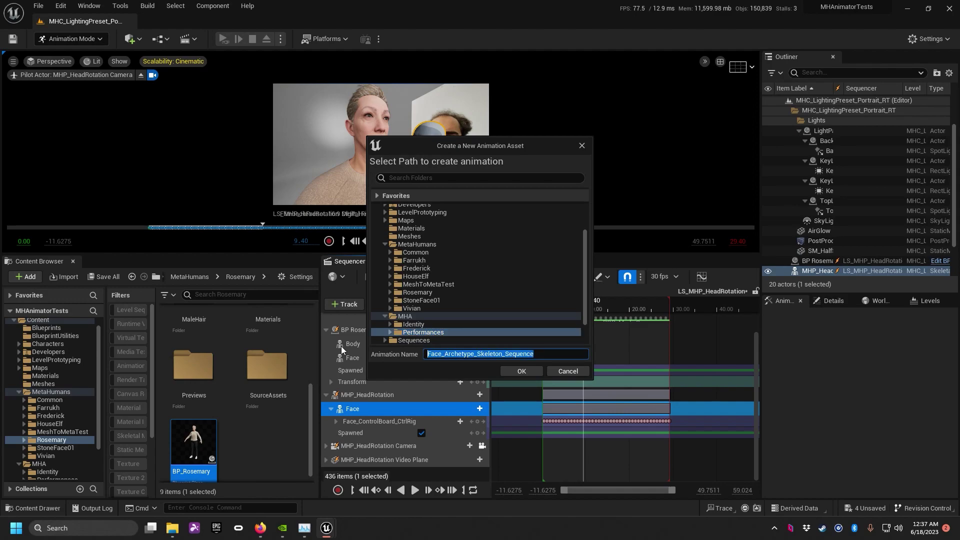
{"action": "type", "text": "MHP_HeadRo"}
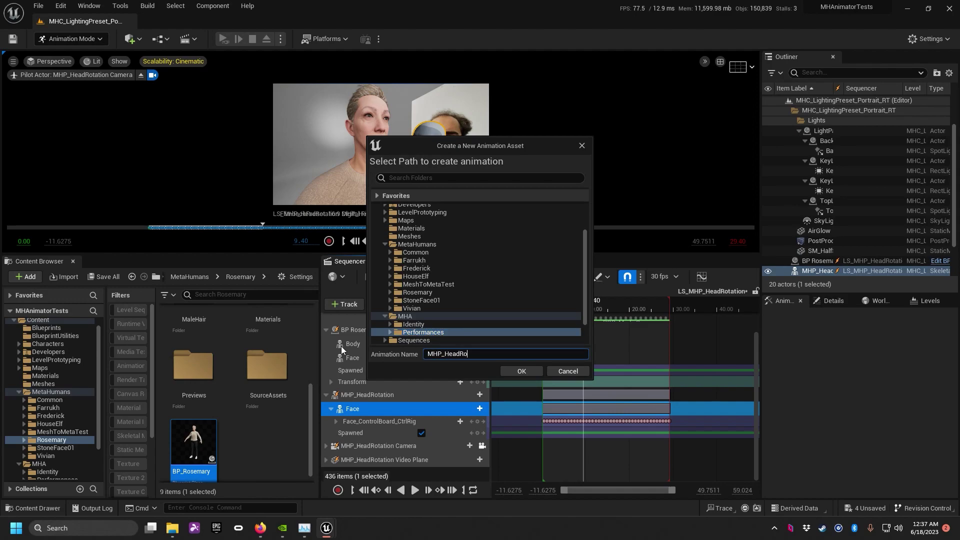
{"action": "type", "text": "tationTest01_BakedAnim"}
{"action": "left_click", "coordinate": [531, 369]}
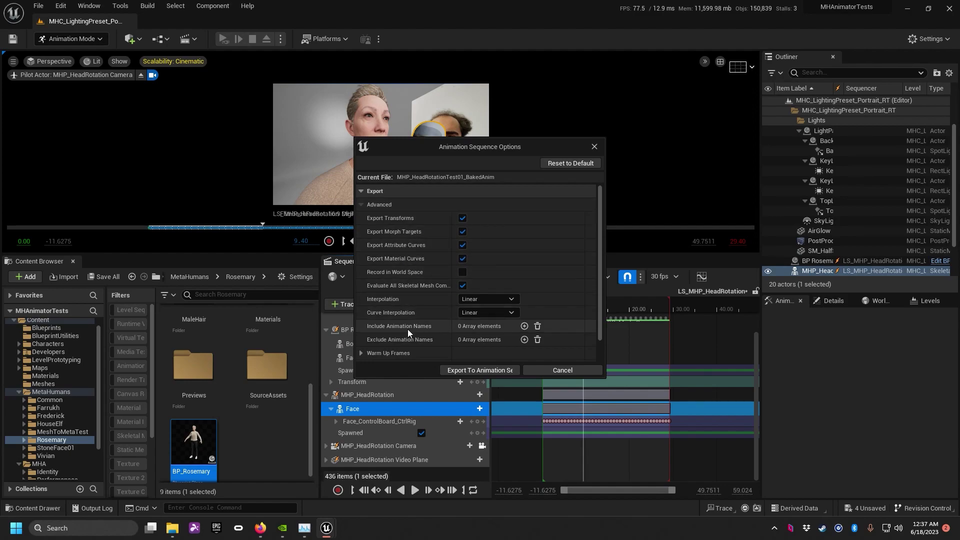
{"action": "left_click_drag", "start_coordinate": [599, 262], "coordinate": [593, 304]}
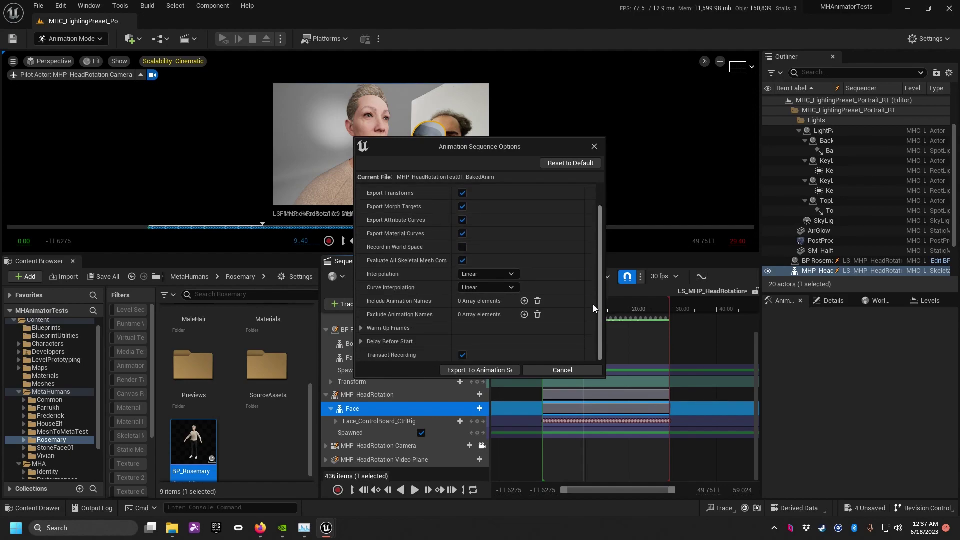
{"action": "left_click", "coordinate": [463, 370]}
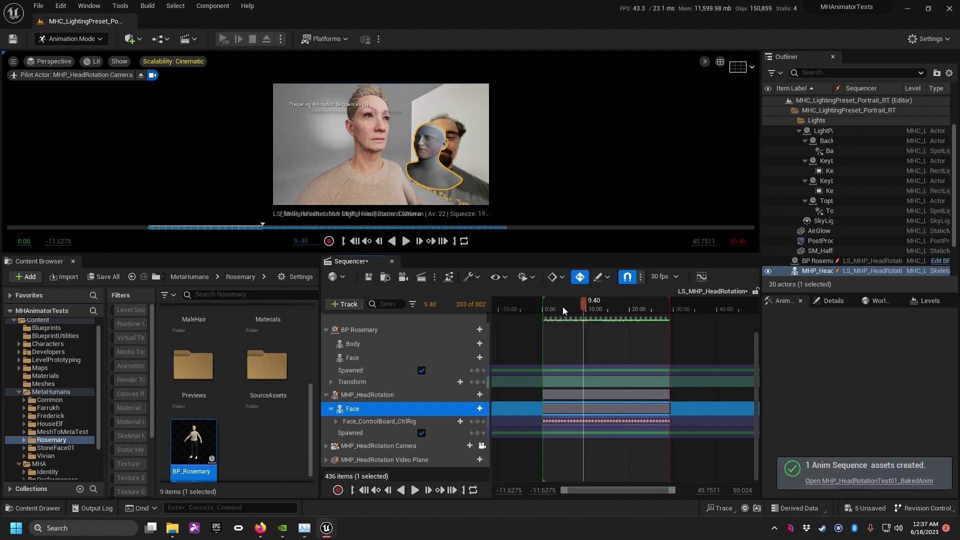
- Open and close the baked animation, then save the level sequence as LS_MHP_HeadRotation
{"action": "left_click", "coordinate": [865, 481]}
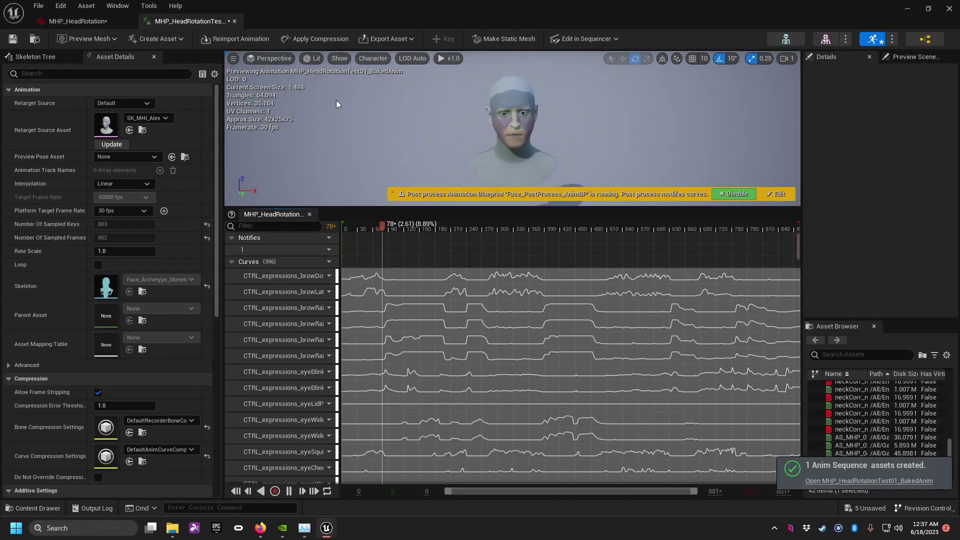
{"action": "left_click", "coordinate": [234, 21]}
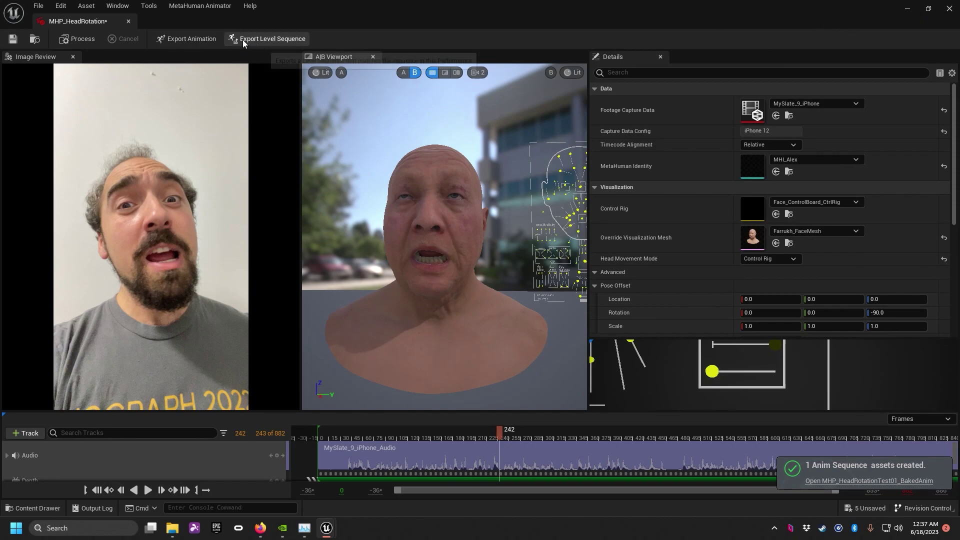
{"action": "left_click", "coordinate": [266, 39]}
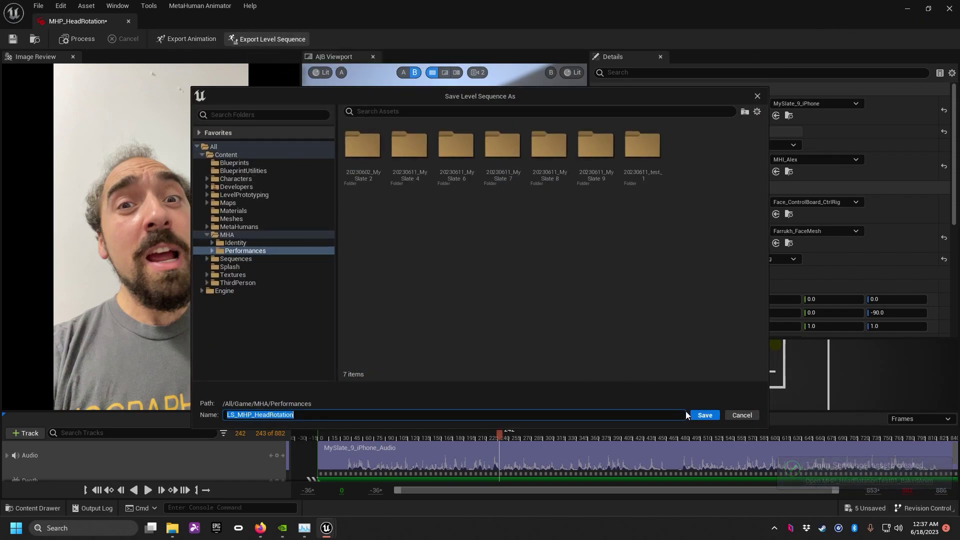
{"action": "left_click", "coordinate": [704, 415]}
{"action": "left_click", "coordinate": [532, 406]}
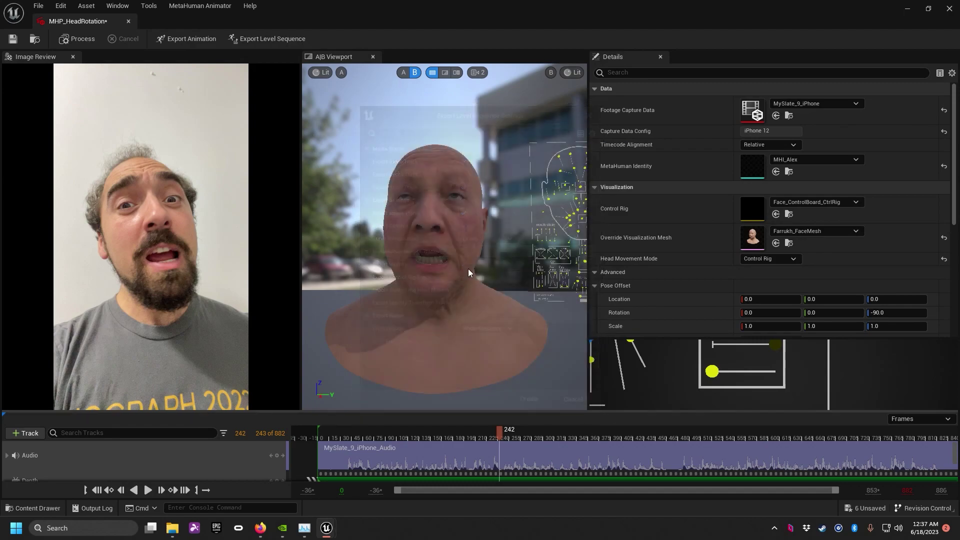
- Save the animation as AS_MHP_HeadRotation, confirm Replace, then cancel the export settings
{"action": "left_click", "coordinate": [203, 38]}
{"action": "left_click", "coordinate": [706, 416]}
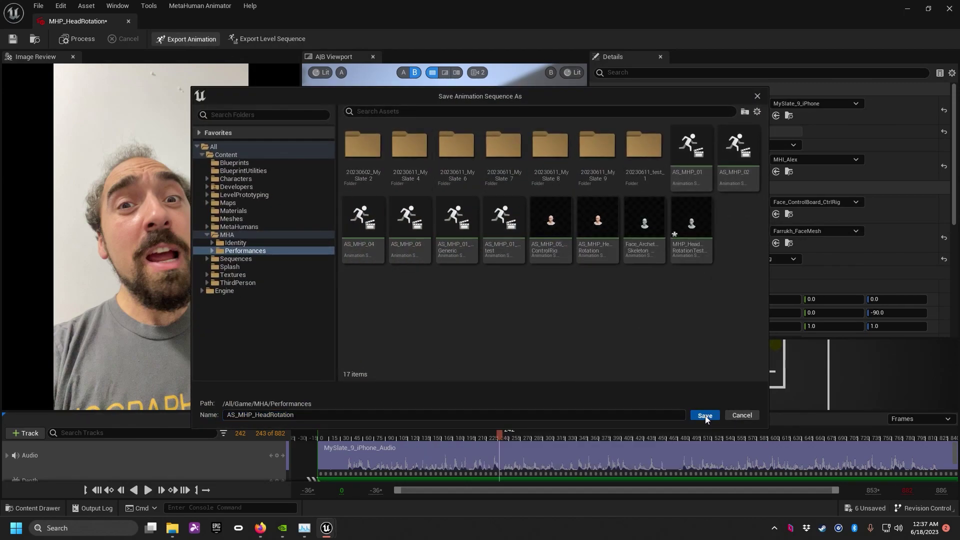
{"action": "left_click", "coordinate": [527, 282]}
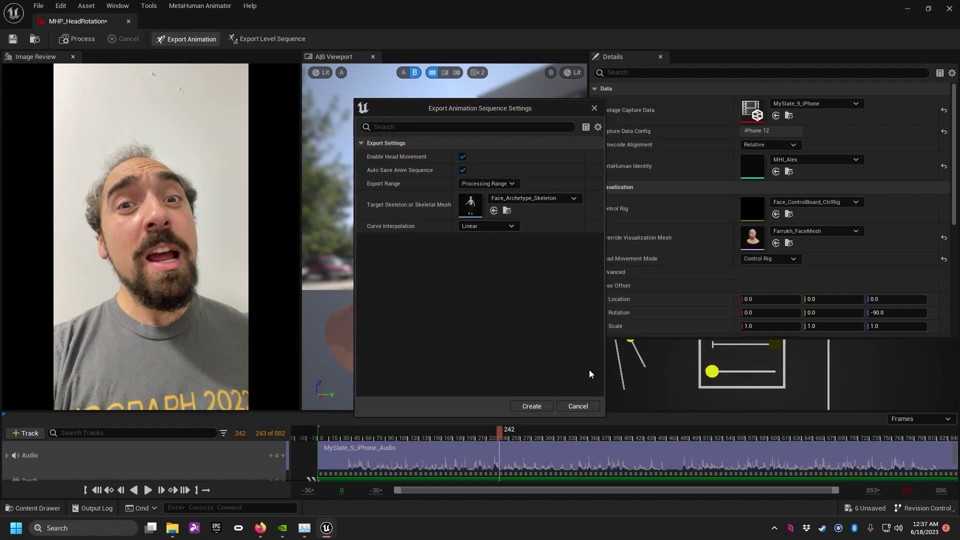
{"action": "left_click", "coordinate": [586, 407]}
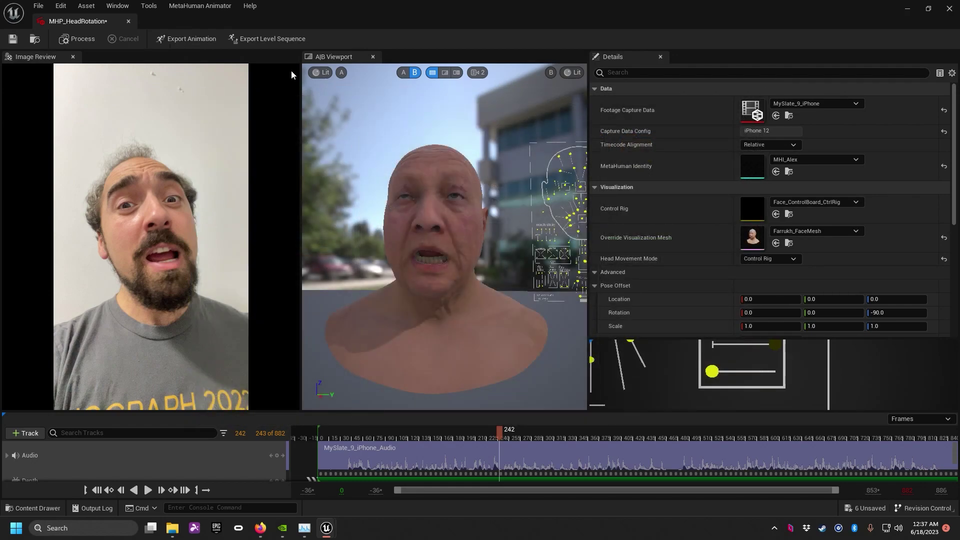
- Return to the level editor, scrub to 7.00, and dismiss Face's track list after searching 'baked'
{"action": "left_click", "coordinate": [906, 12]}
{"action": "left_click_drag", "start_coordinate": [564, 303], "coordinate": [574, 307]}
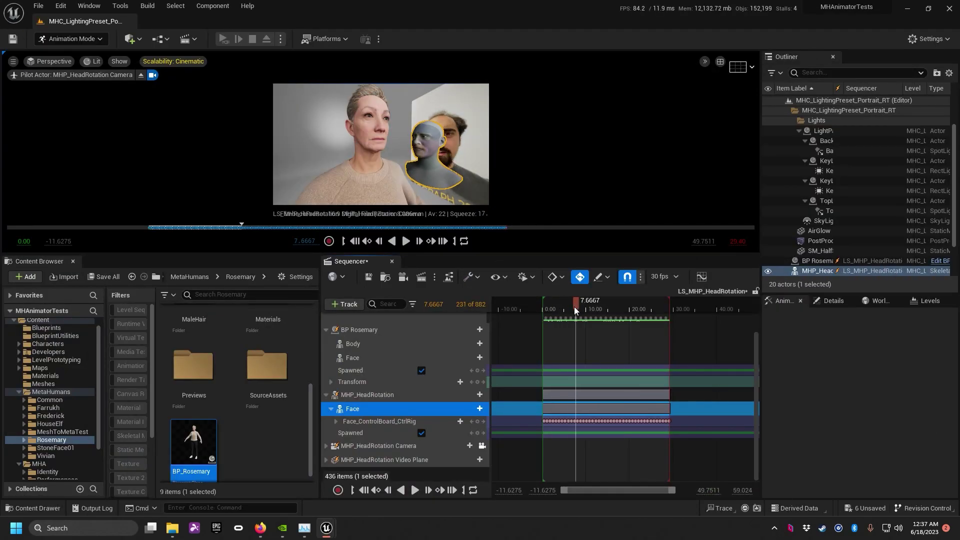
{"action": "left_click", "coordinate": [356, 331]}
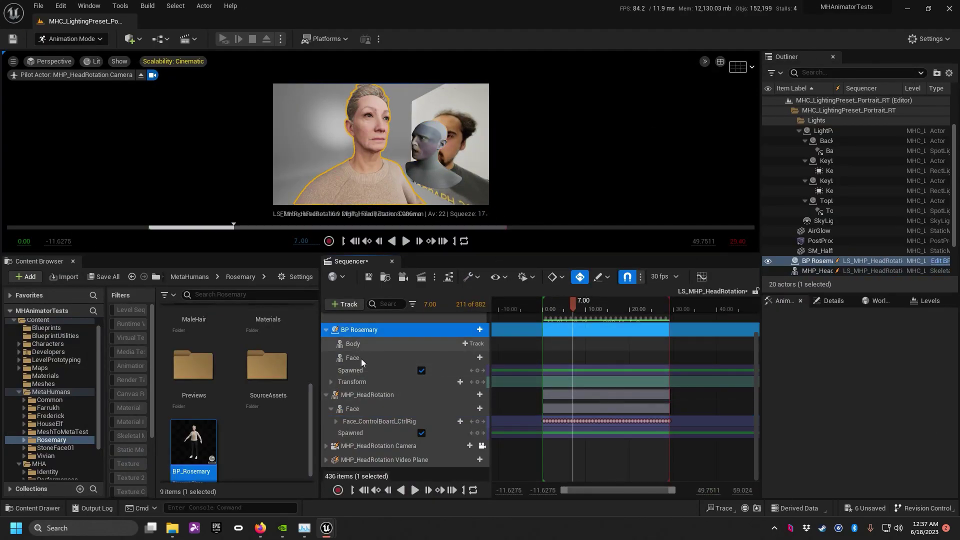
{"action": "left_click", "coordinate": [361, 357]}
{"action": "left_click", "coordinate": [467, 358]}
{"action": "mouse_move", "coordinate": [572, 123]}
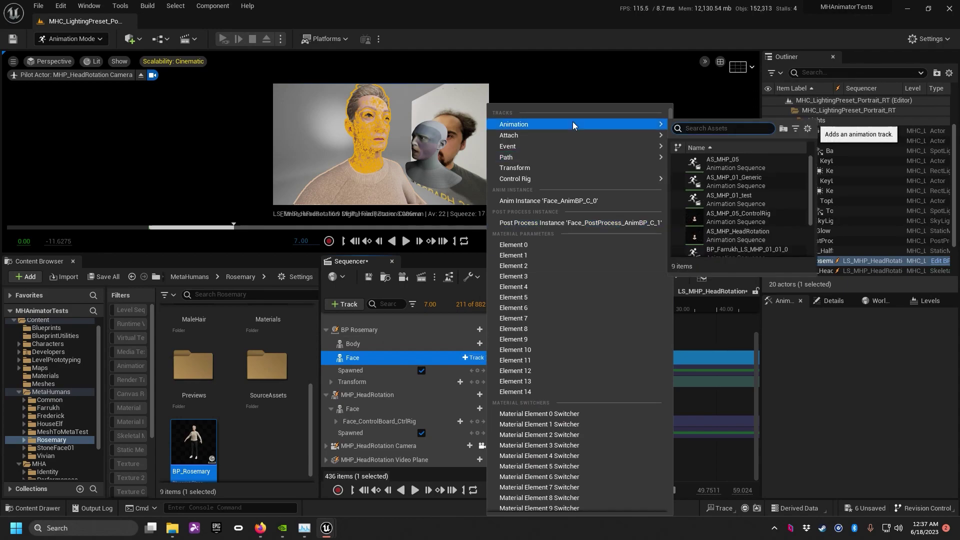
{"action": "type", "text": "baked"}
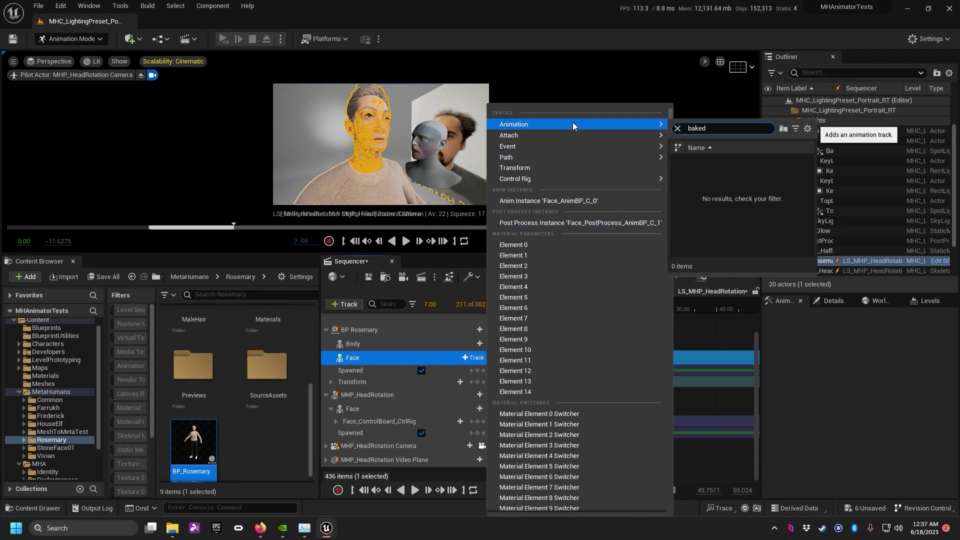
{"action": "key", "text": "Escape"}
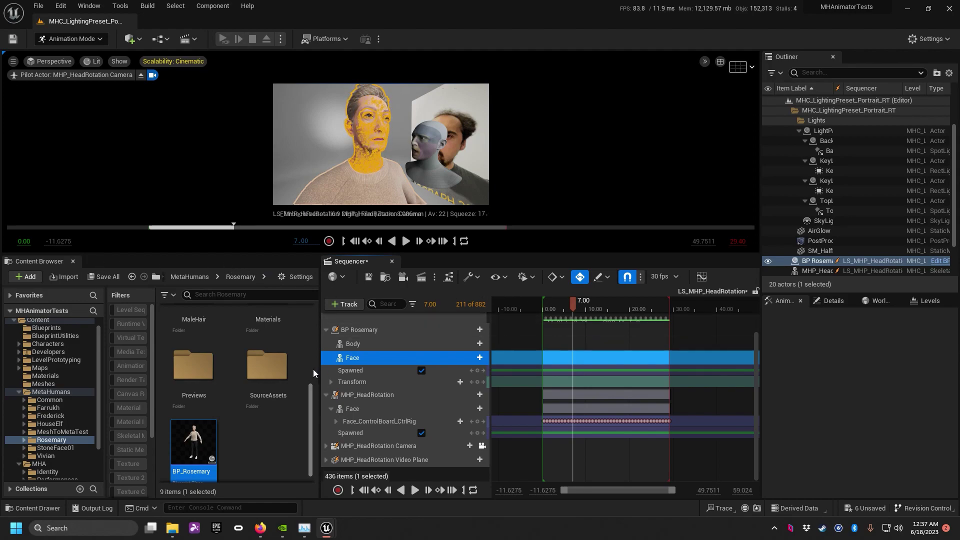
- Widen the Content Browser and show the MHA Performances folder
{"action": "left_click_drag", "start_coordinate": [320, 412], "coordinate": [480, 405]}
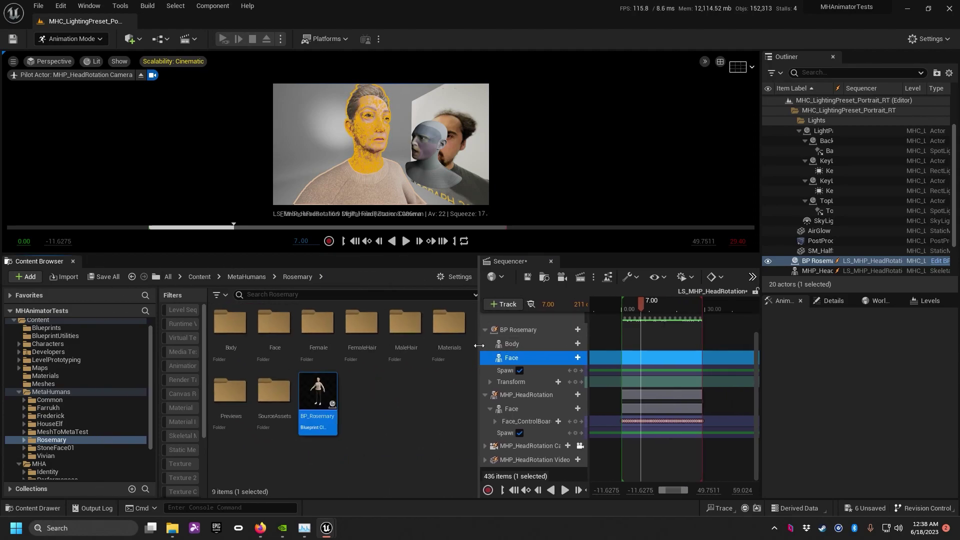
{"action": "scroll", "coordinate": [31, 356], "scroll_direction": "up", "scroll_amount": 2}
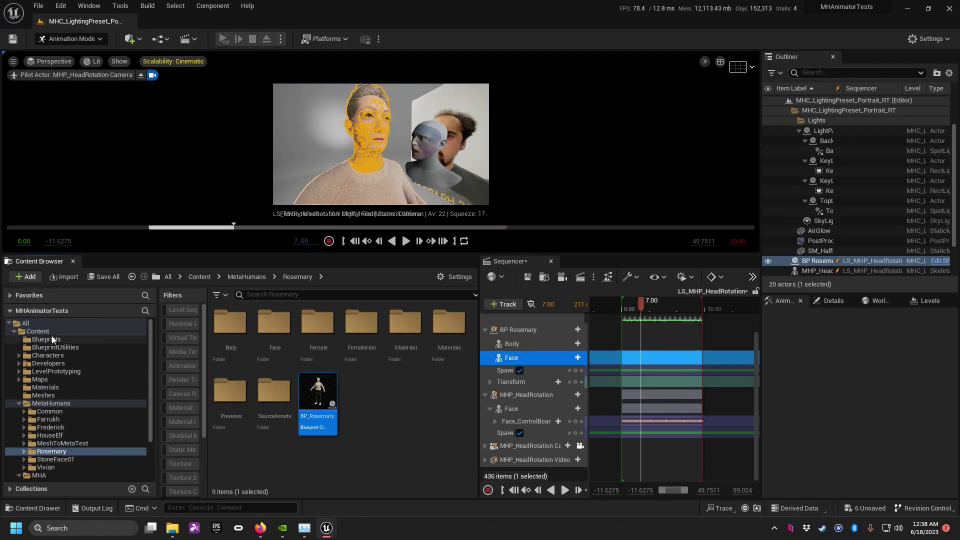
{"action": "scroll", "coordinate": [71, 441], "scroll_direction": "down", "scroll_amount": 2}
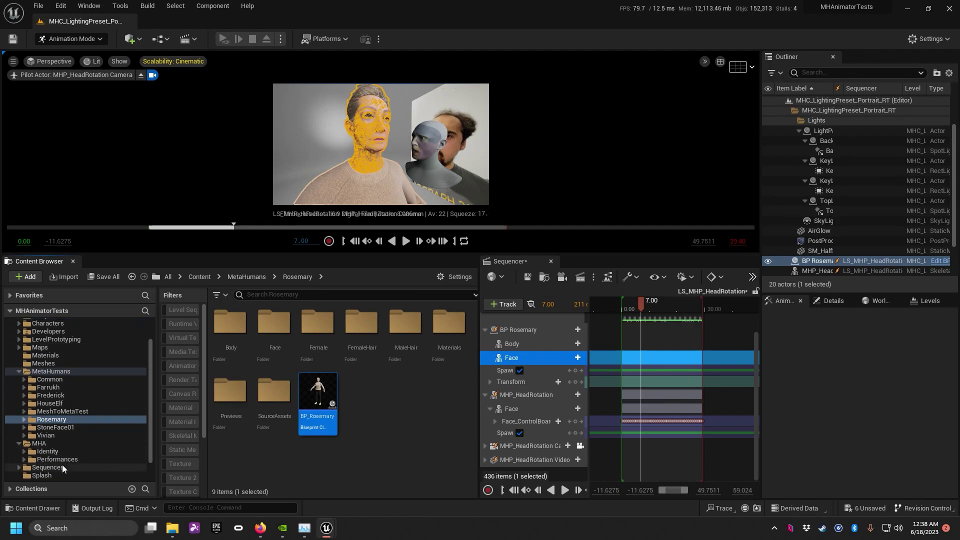
{"action": "left_click", "coordinate": [56, 459]}
{"action": "scroll", "coordinate": [342, 370], "scroll_direction": "down", "scroll_amount": 4}
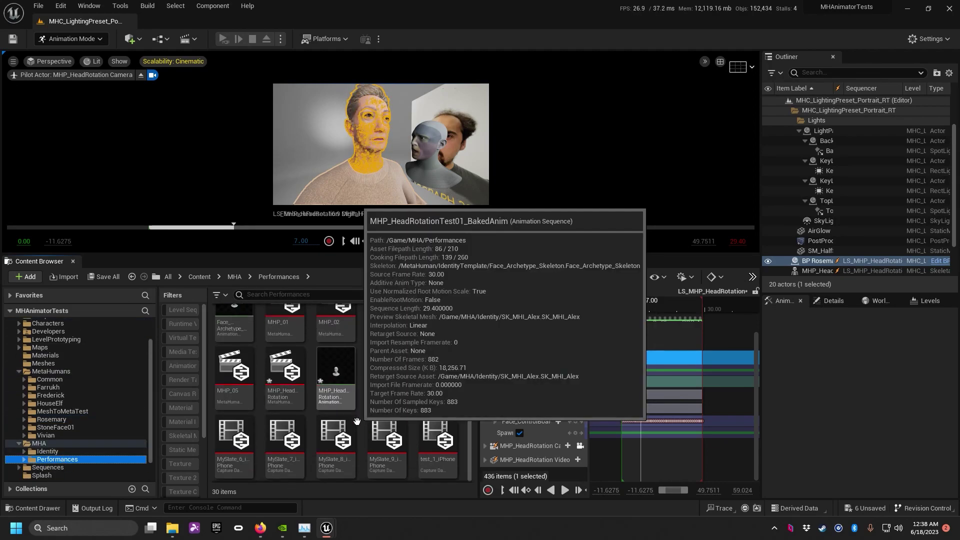
- Start Duplicate and Retarget on MHP_HeadRotationTest01_BakedAnim with RTG_metahuman as the retargeter
{"action": "left_click", "coordinate": [342, 371]}
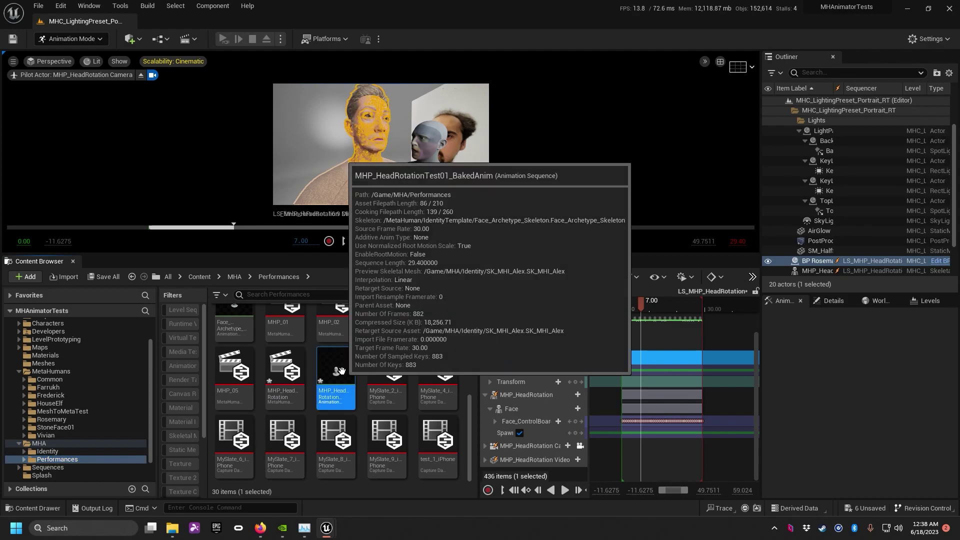
{"action": "right_click", "coordinate": [344, 371]}
{"action": "mouse_move", "coordinate": [419, 218]}
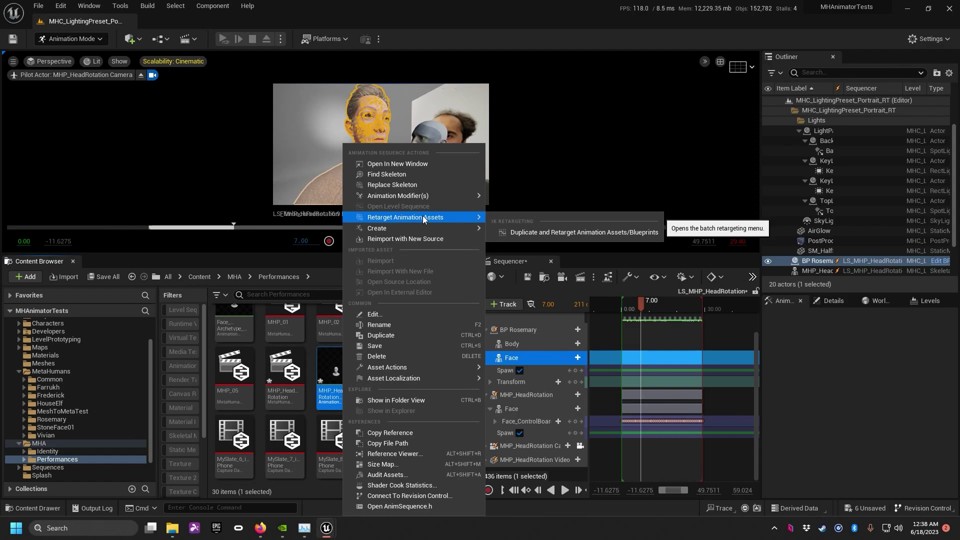
{"action": "left_click", "coordinate": [586, 234]}
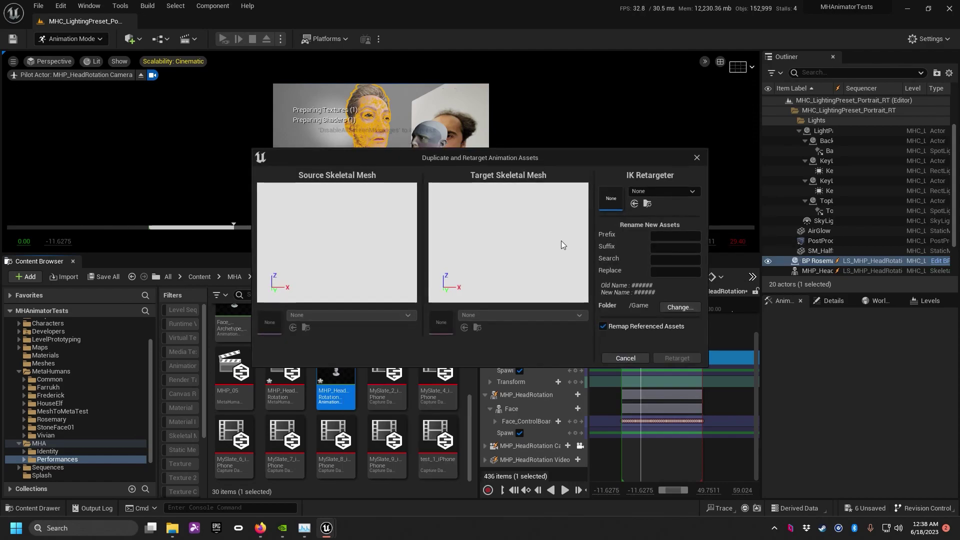
{"action": "left_click", "coordinate": [659, 193]}
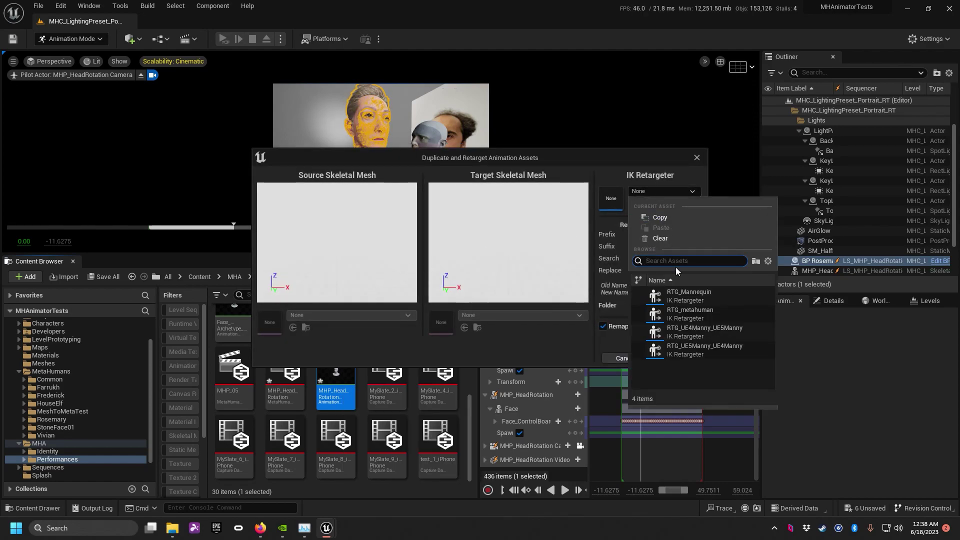
{"action": "left_click", "coordinate": [715, 314]}
- Use Face_Archetype as both source and target mesh and run the retarget
{"action": "left_click", "coordinate": [374, 314]}
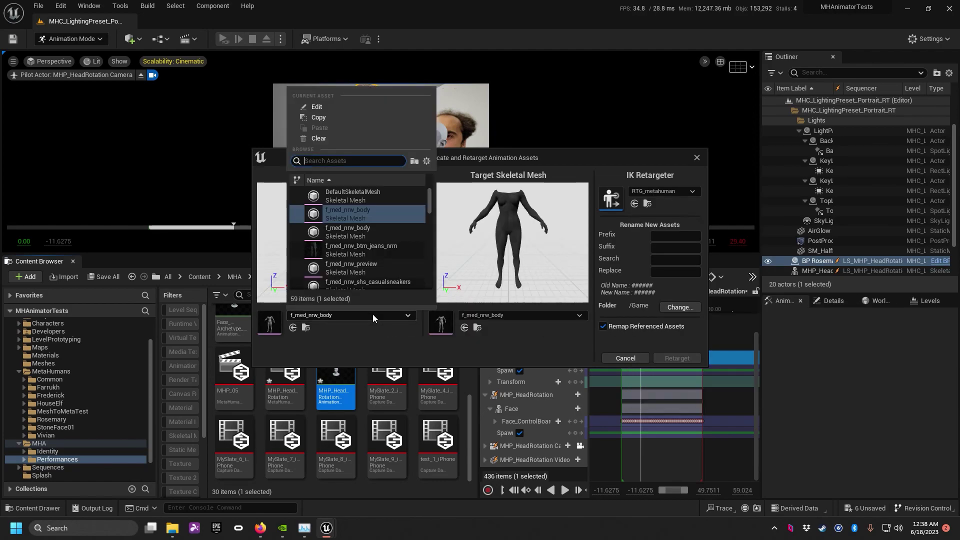
{"action": "type", "text": "face"}
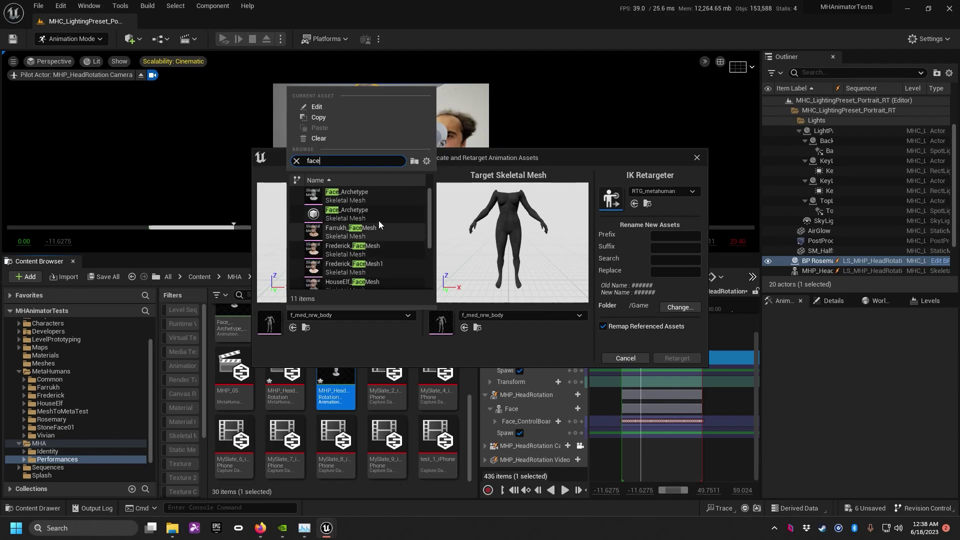
{"action": "mouse_move", "coordinate": [374, 197]}
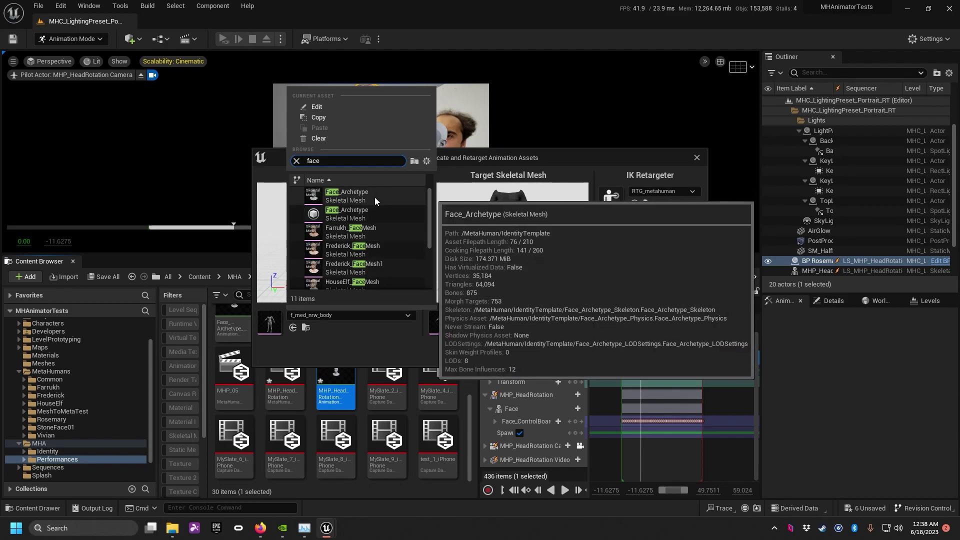
{"action": "left_click", "coordinate": [347, 197]}
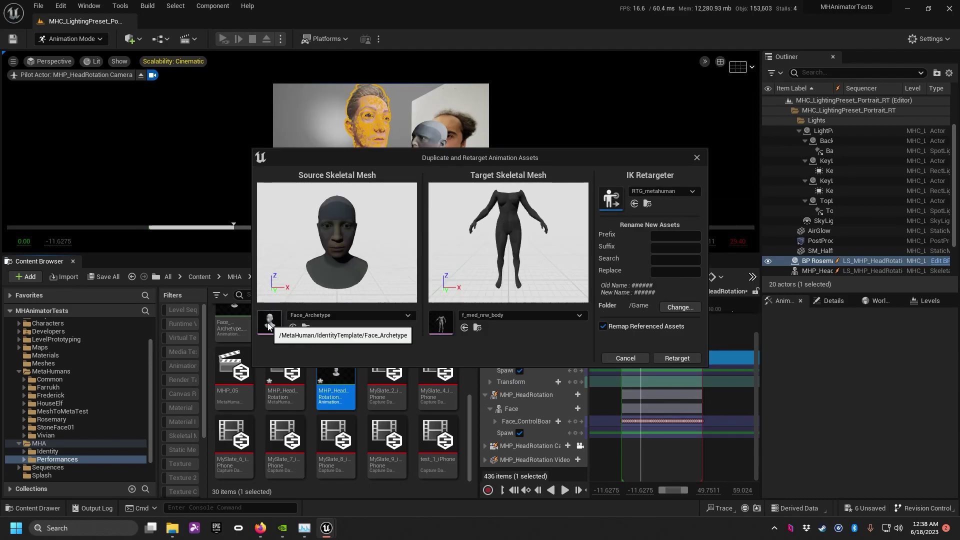
{"action": "left_click", "coordinate": [514, 317]}
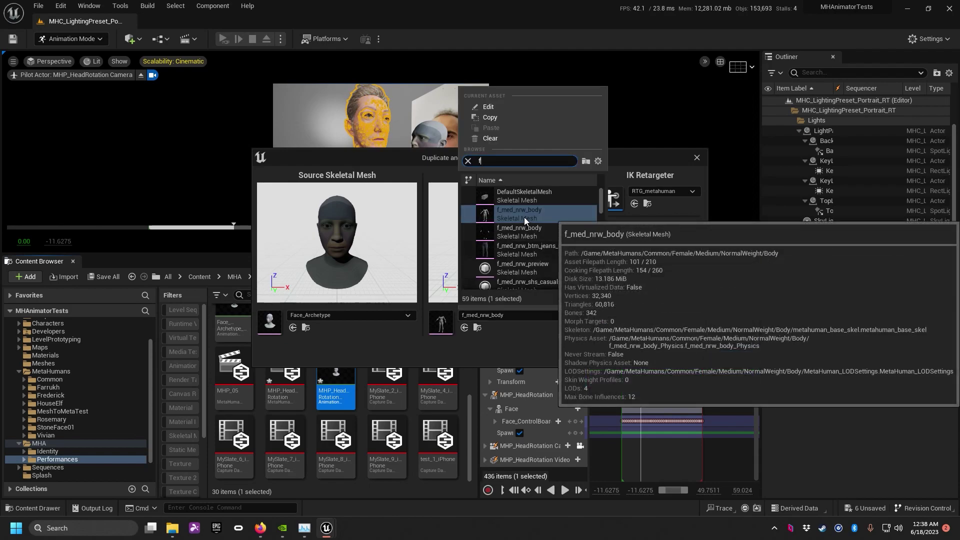
{"action": "type", "text": "face"}
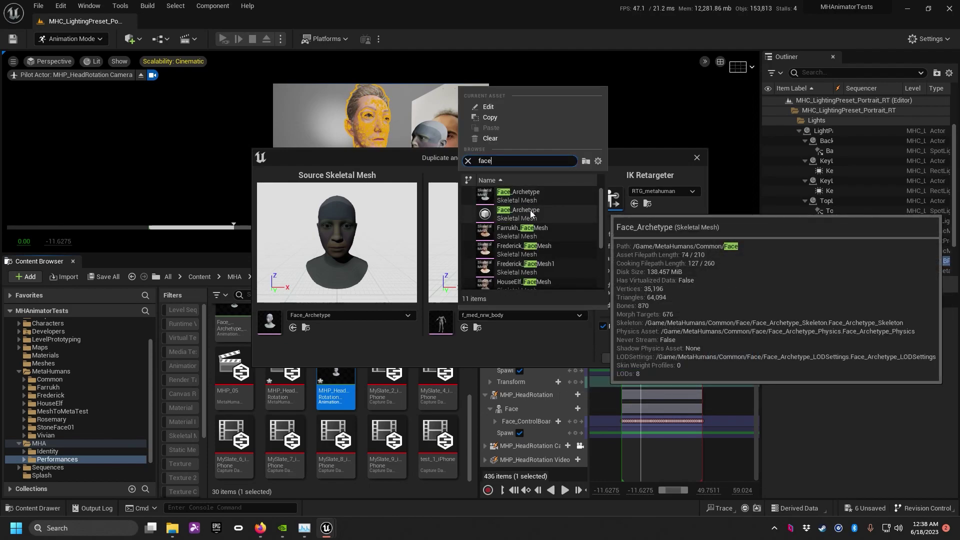
{"action": "left_click", "coordinate": [531, 214]}
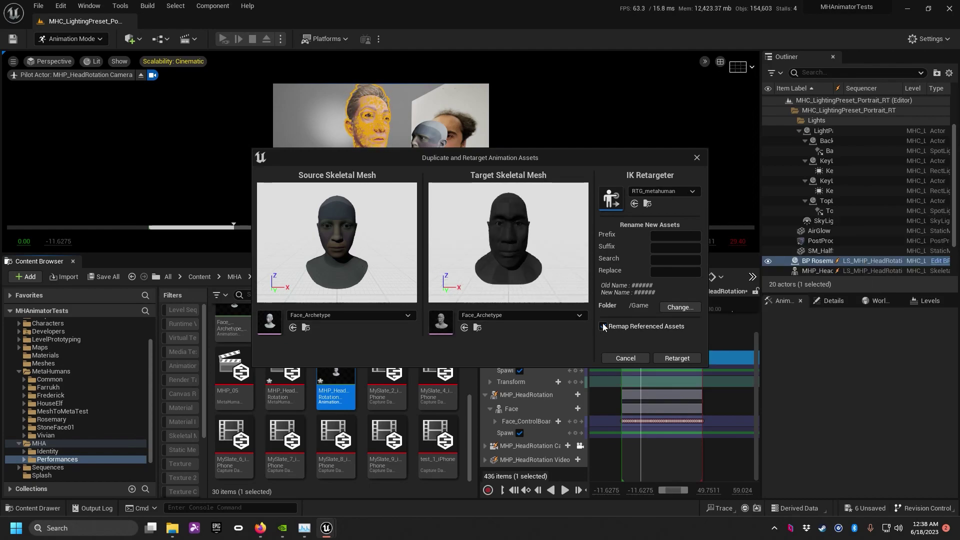
{"action": "left_click", "coordinate": [678, 358]}
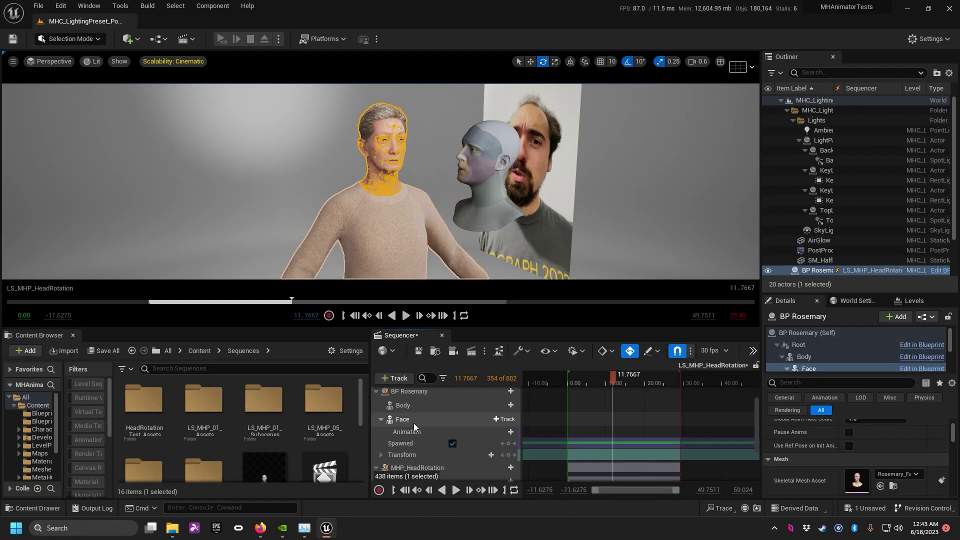
- Add the baked head-rotation animation to Rosemary's Face track starting at 0.00, then scrub to review
{"action": "left_click", "coordinate": [430, 432]}
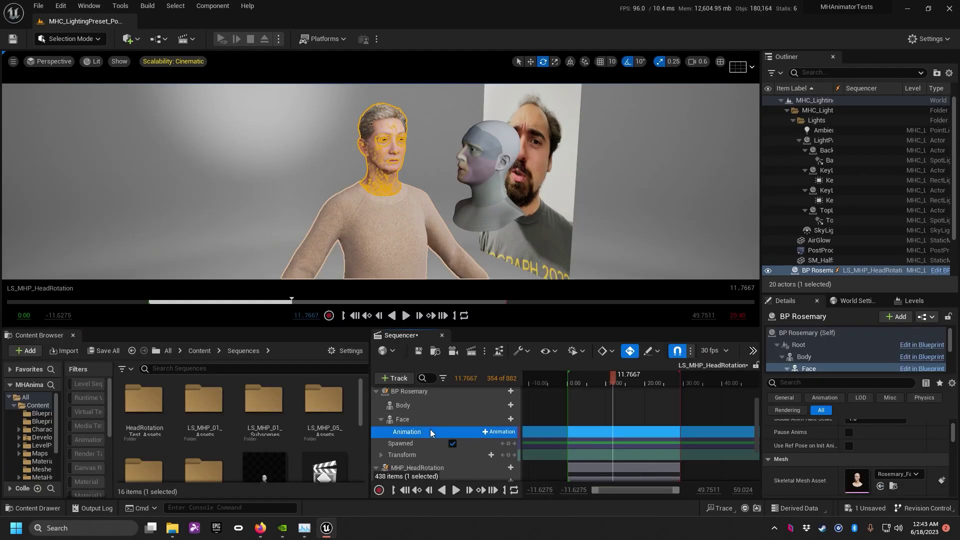
{"action": "left_click", "coordinate": [499, 431]}
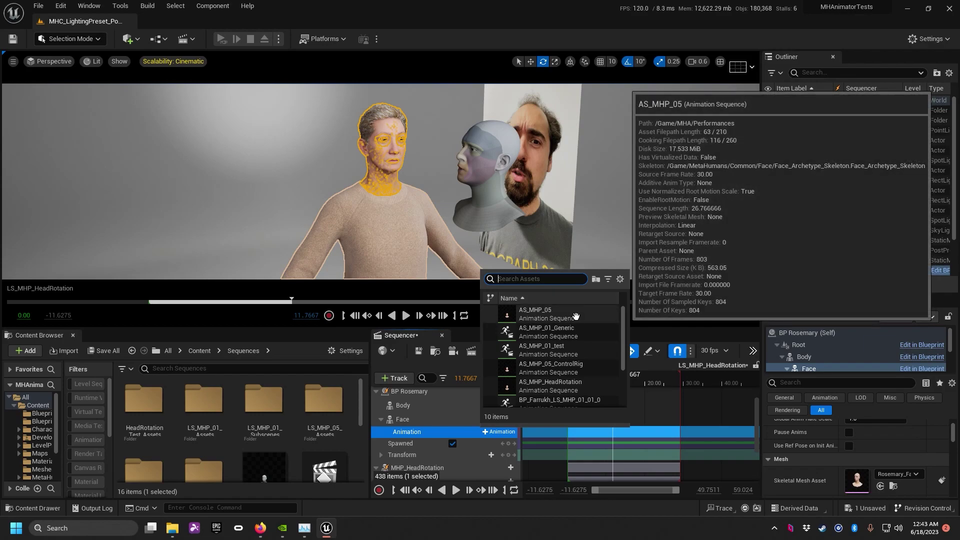
{"action": "left_click", "coordinate": [576, 314]}
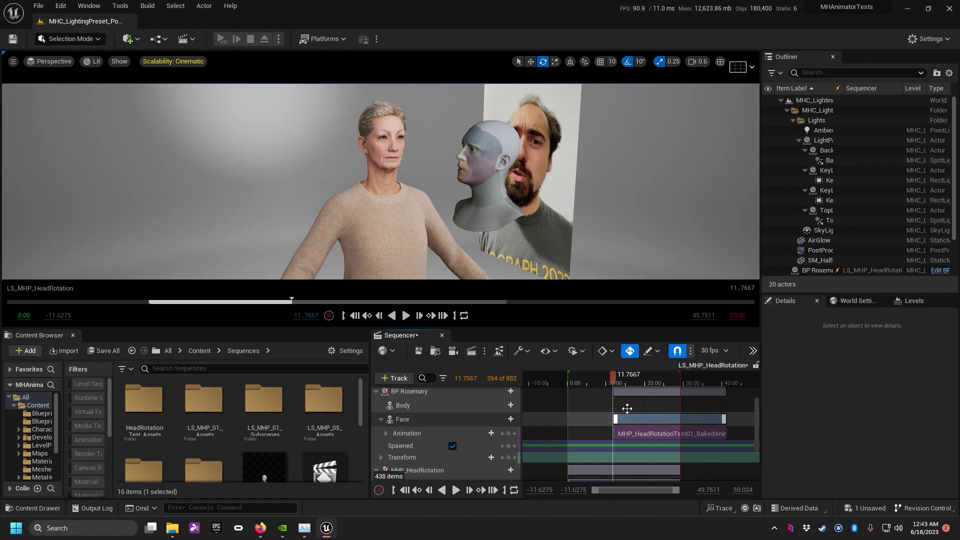
{"action": "left_click_drag", "start_coordinate": [628, 419], "coordinate": [618, 418]}
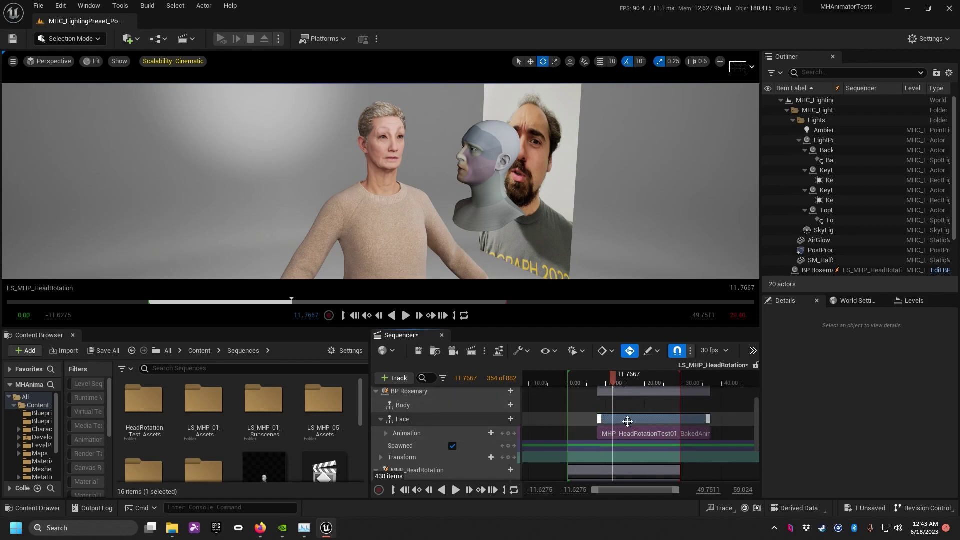
{"action": "left_click_drag", "start_coordinate": [628, 422], "coordinate": [601, 420]}
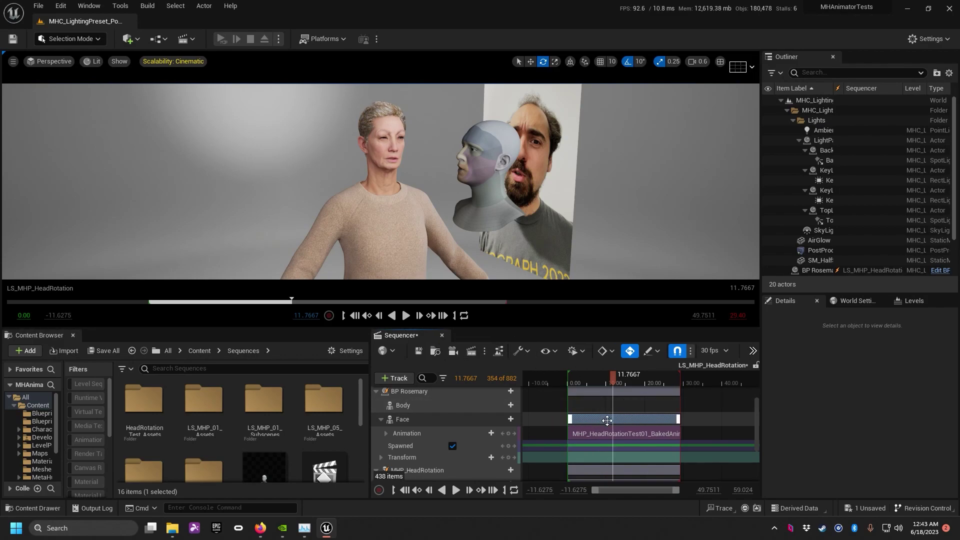
{"action": "left_click_drag", "start_coordinate": [622, 379], "coordinate": [592, 385]}
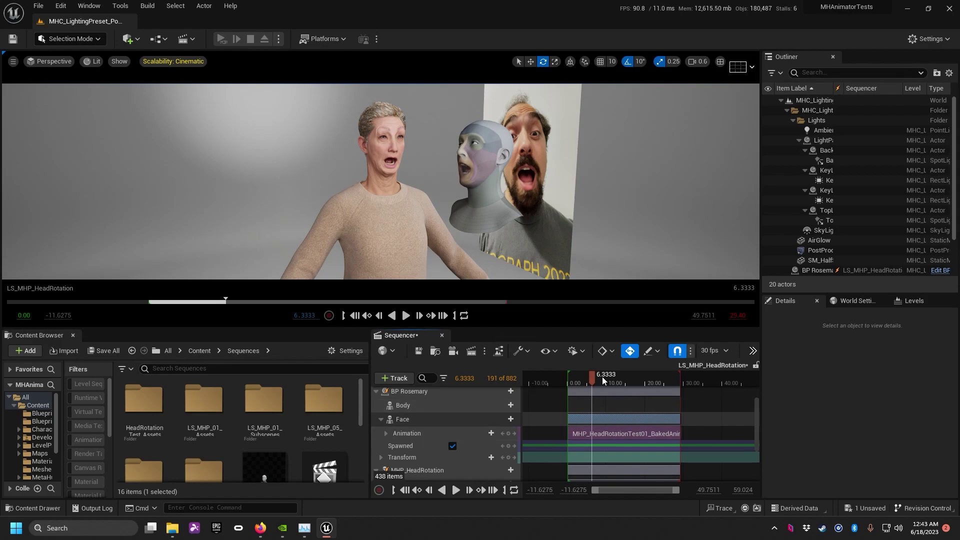
- Inspect the baked face animation asset from the section's properties, then scrub to 9.7667
{"action": "left_click", "coordinate": [614, 433]}
{"action": "scroll", "coordinate": [615, 433], "scroll_direction": "up", "scroll_amount": 3, "text": "ctrl"}
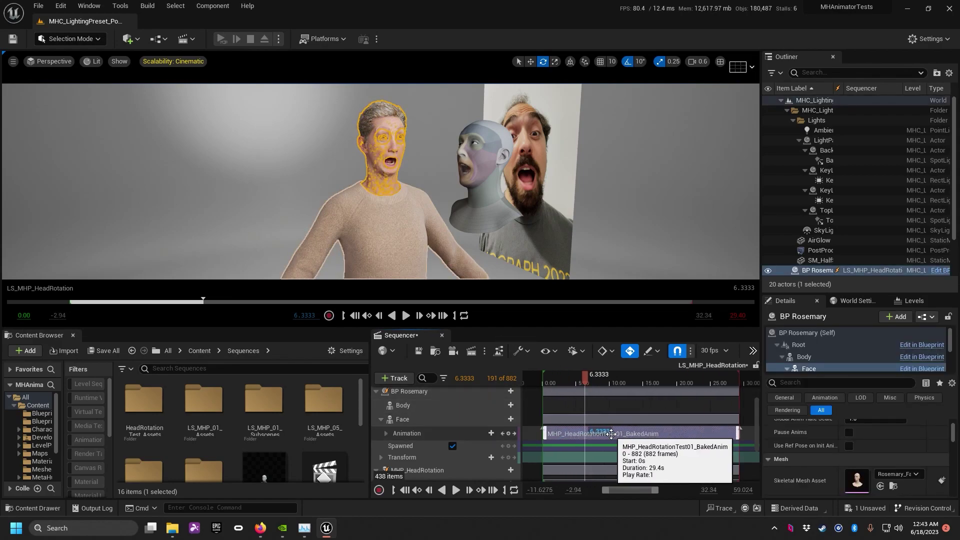
{"action": "left_click", "coordinate": [386, 433]}
{"action": "right_click", "coordinate": [594, 435]}
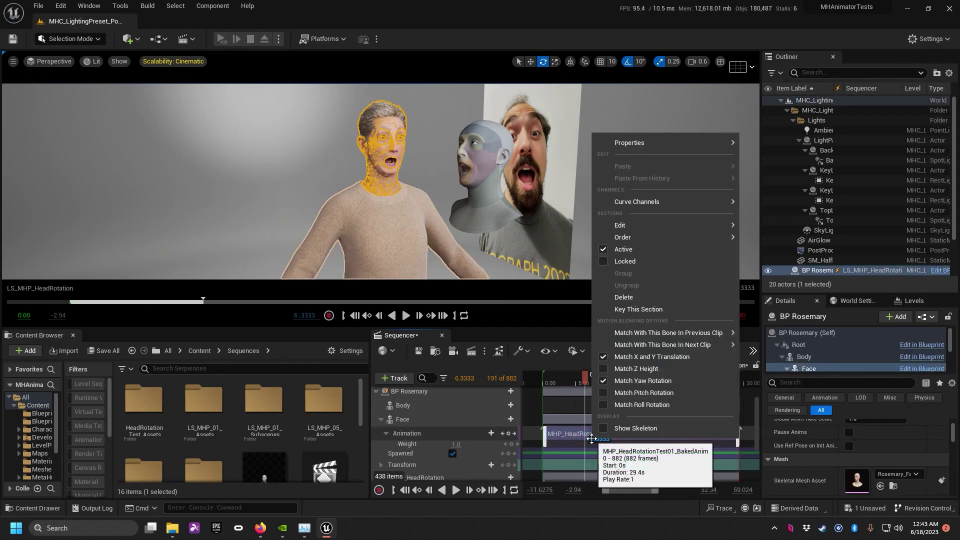
{"action": "mouse_move", "coordinate": [629, 143]}
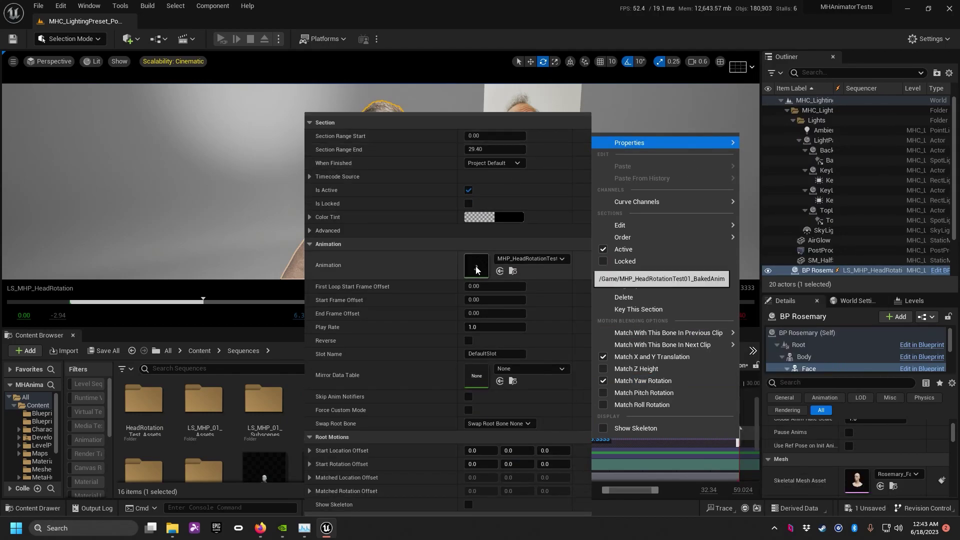
{"action": "double_click", "coordinate": [477, 265]}
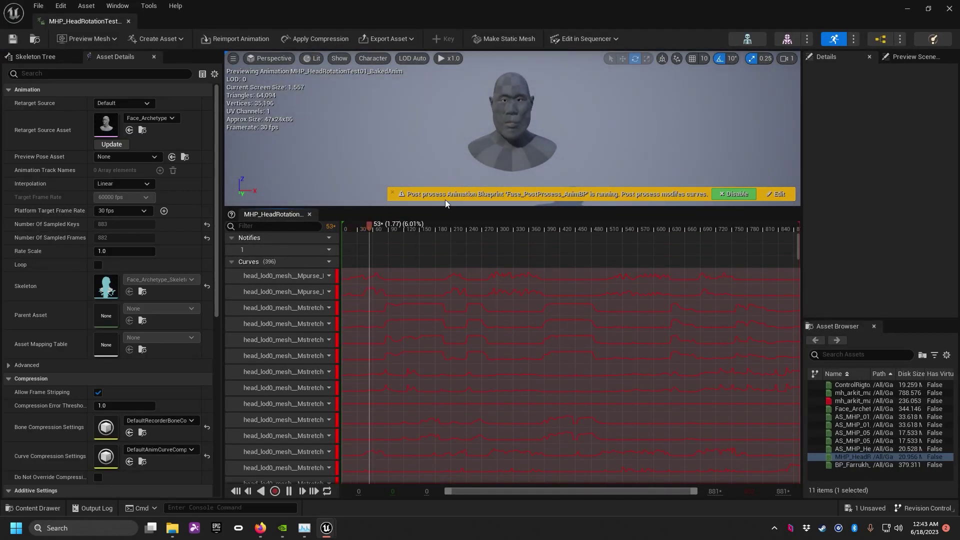
{"action": "left_click", "coordinate": [130, 21]}
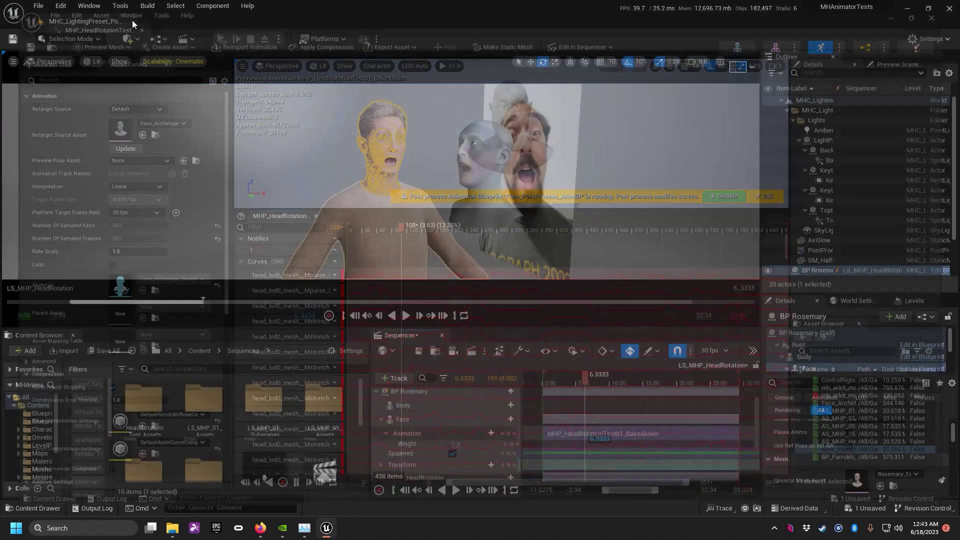
{"action": "left_click_drag", "start_coordinate": [587, 389], "coordinate": [607, 390]}
- Select Rosemary's Face component and browse to its Anim Class, Face_AnimBP
{"action": "left_click", "coordinate": [394, 242]}
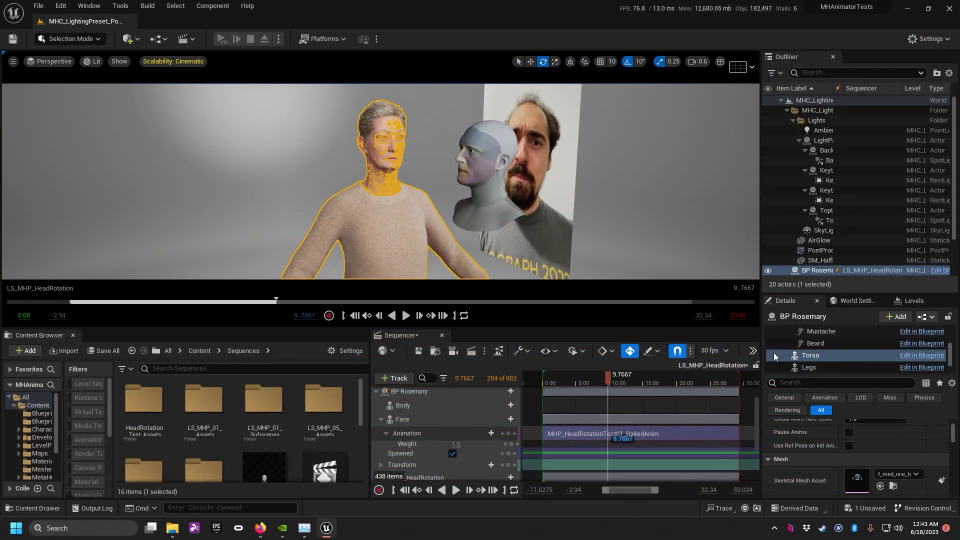
{"action": "scroll", "coordinate": [949, 349], "scroll_direction": "up", "scroll_amount": 2}
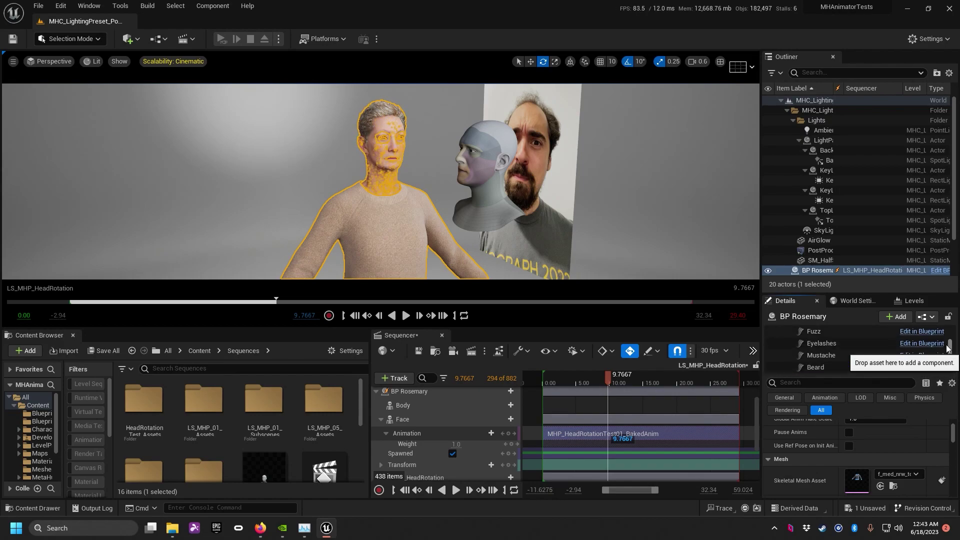
{"action": "scroll", "coordinate": [821, 340], "scroll_direction": "up", "scroll_amount": 3}
{"action": "left_click", "coordinate": [811, 367]}
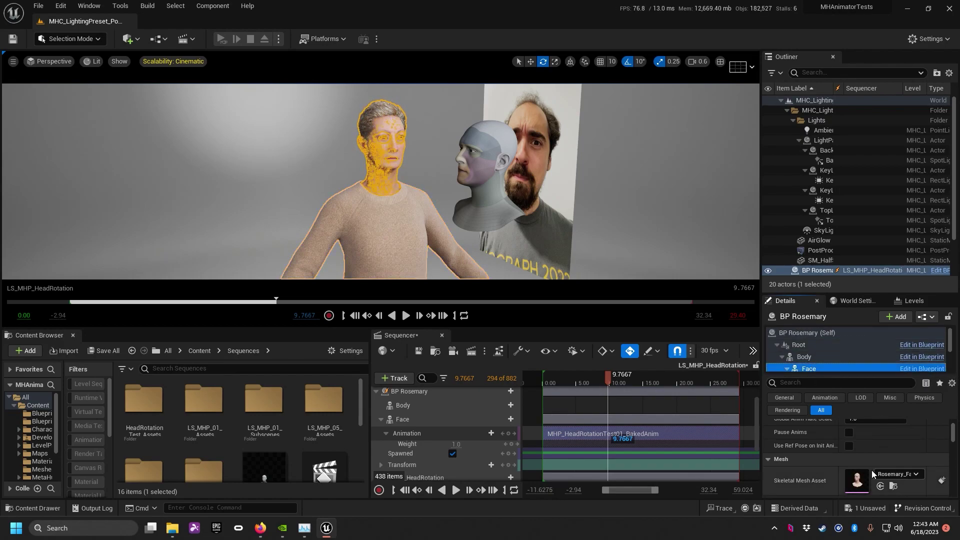
{"action": "scroll", "coordinate": [872, 470], "scroll_direction": "up", "scroll_amount": 3}
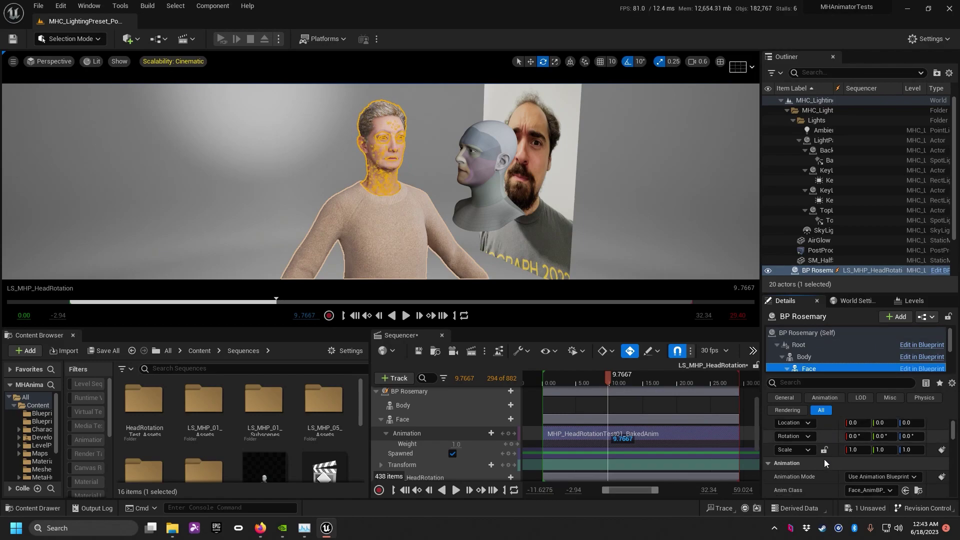
{"action": "scroll", "coordinate": [824, 459], "scroll_direction": "down", "scroll_amount": 2}
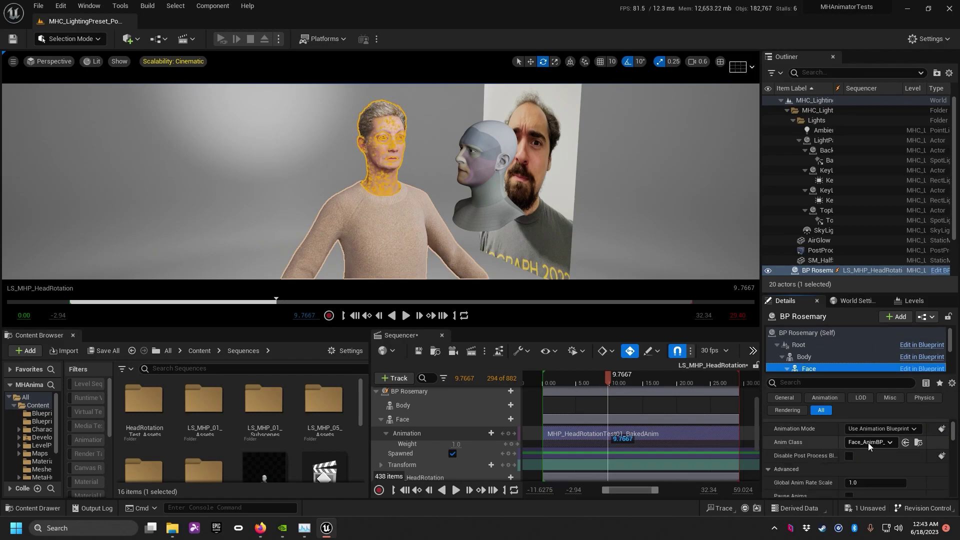
{"action": "left_click", "coordinate": [919, 442]}
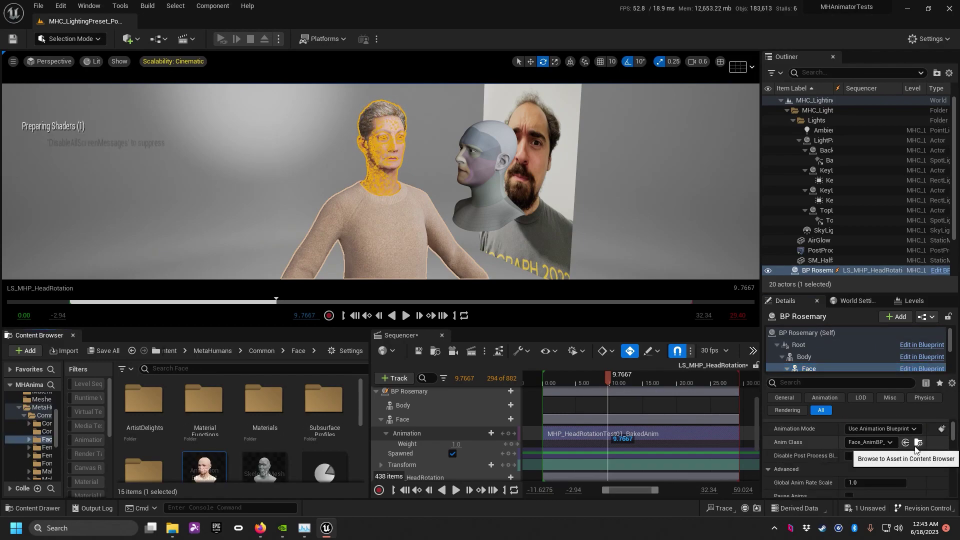
- Open Face_AnimBP's AnimGraph and select the Layered blend per bone node
{"action": "double_click", "coordinate": [210, 464]}
{"action": "right_click_drag", "start_coordinate": [475, 270], "coordinate": [525, 270]}
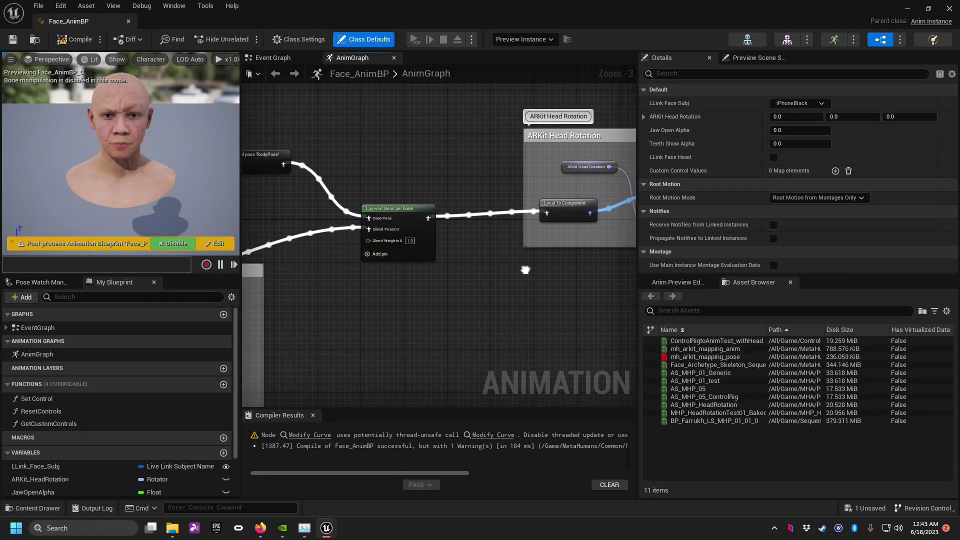
{"action": "scroll", "coordinate": [539, 261], "scroll_direction": "down", "scroll_amount": 3}
{"action": "left_click", "coordinate": [53, 352]}
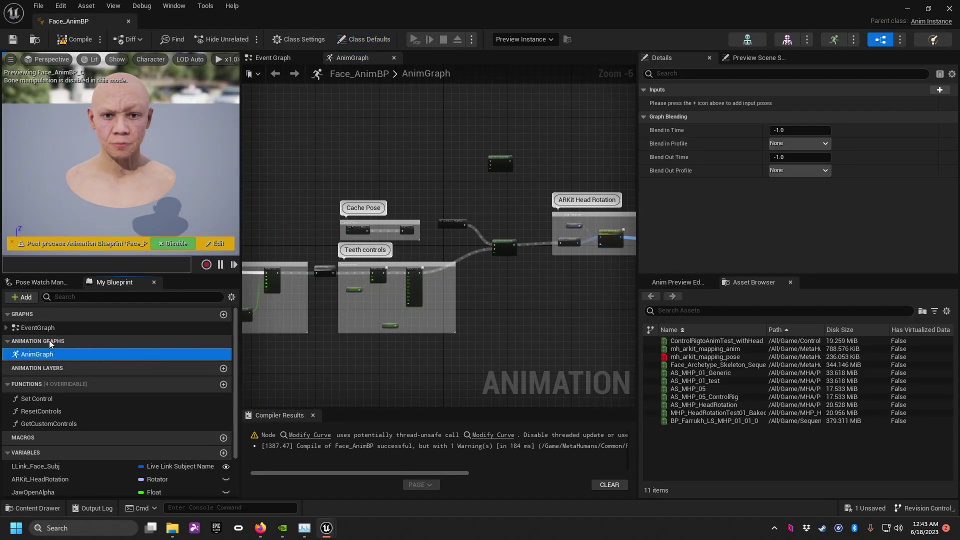
{"action": "left_click", "coordinate": [291, 287]}
{"action": "right_click_drag", "start_coordinate": [399, 261], "coordinate": [430, 269]}
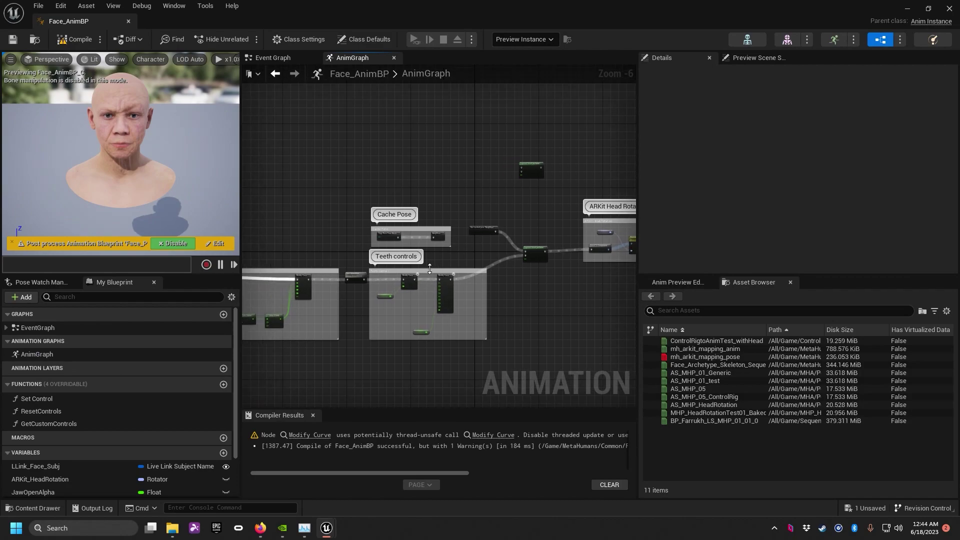
{"action": "scroll", "coordinate": [460, 233], "scroll_direction": "up", "scroll_amount": 4}
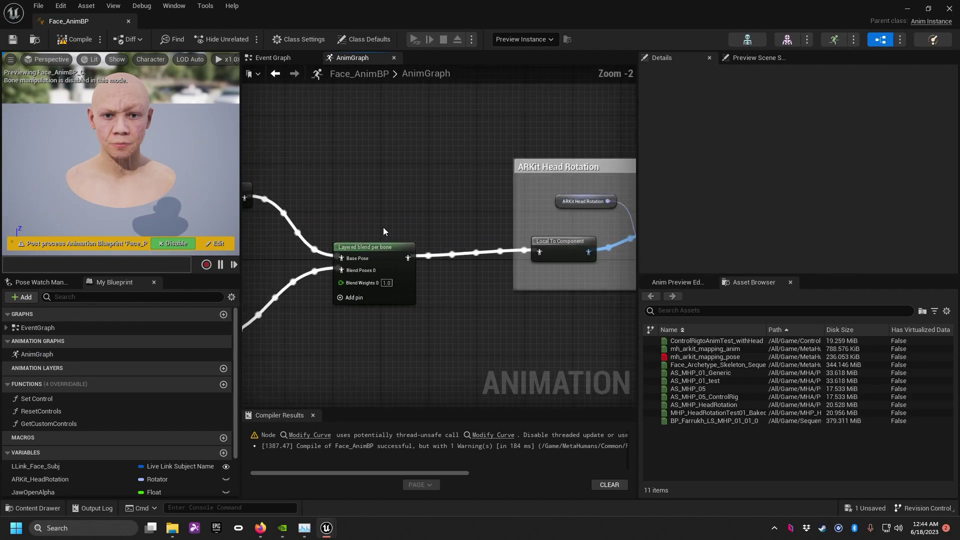
{"action": "left_click", "coordinate": [381, 258]}
{"action": "right_click_drag", "start_coordinate": [381, 259], "coordinate": [470, 256]}
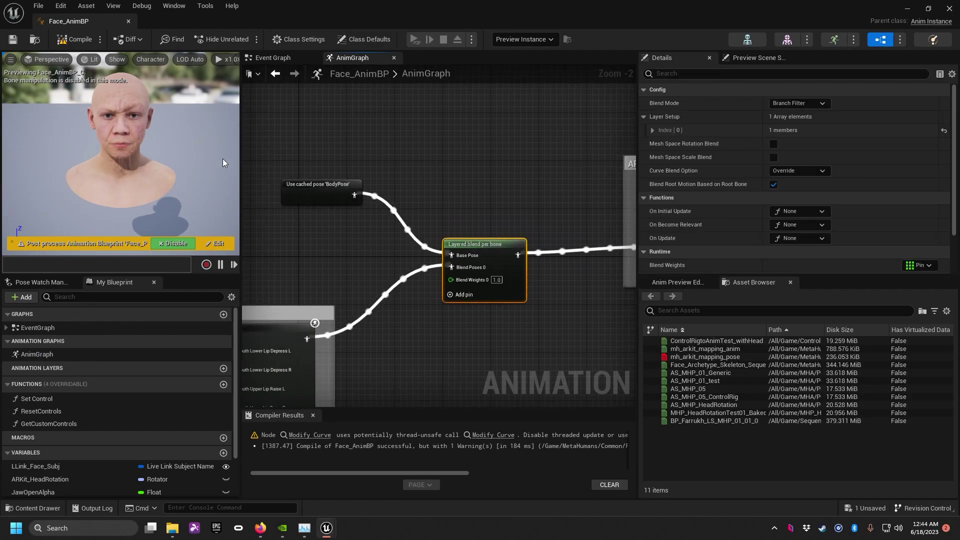
- Expand the layer setup's branch filters to inspect each filter's bone settings
{"action": "left_click", "coordinate": [652, 130]}
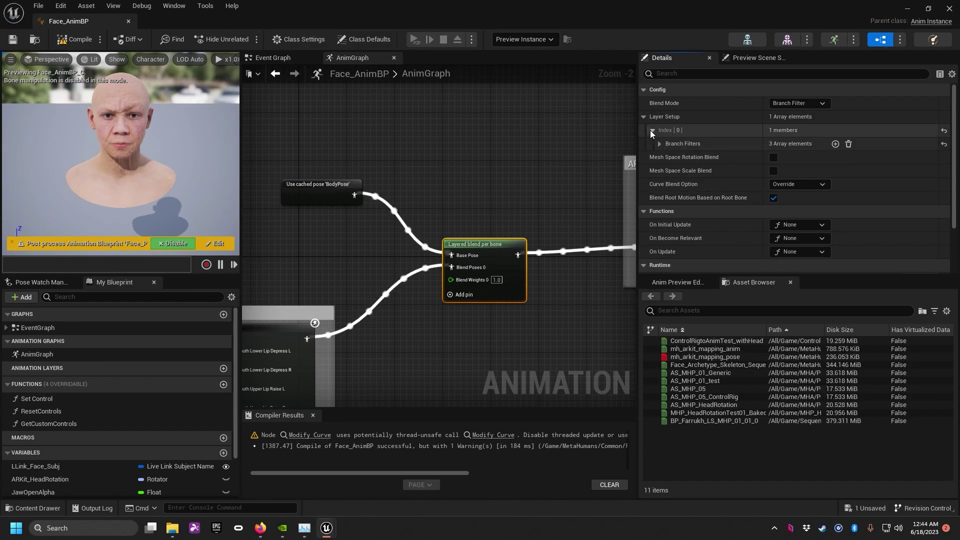
{"action": "left_click", "coordinate": [659, 144]}
{"action": "left_click", "coordinate": [668, 158]}
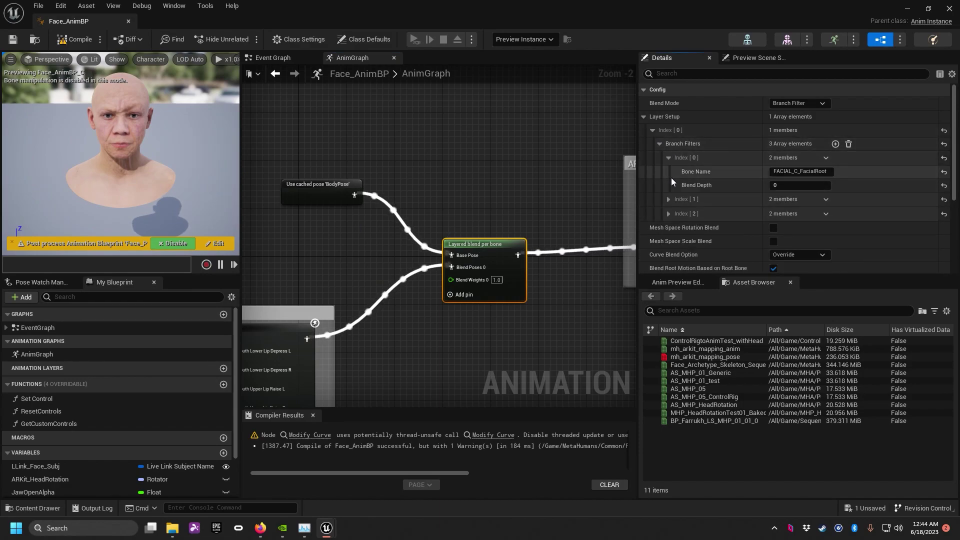
{"action": "left_click", "coordinate": [668, 214]}
{"action": "left_click", "coordinate": [669, 201]}
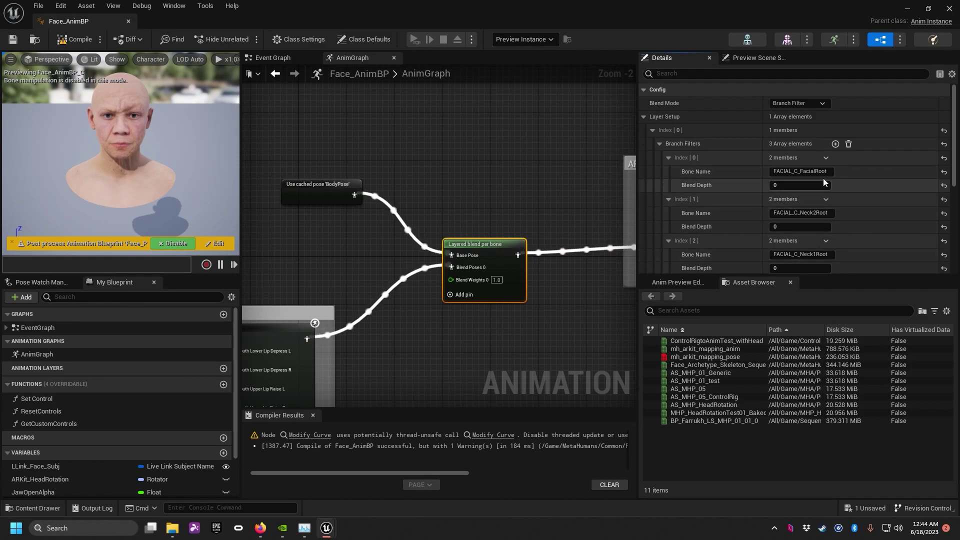
{"action": "scroll", "coordinate": [466, 236], "scroll_direction": "up", "scroll_amount": 1}
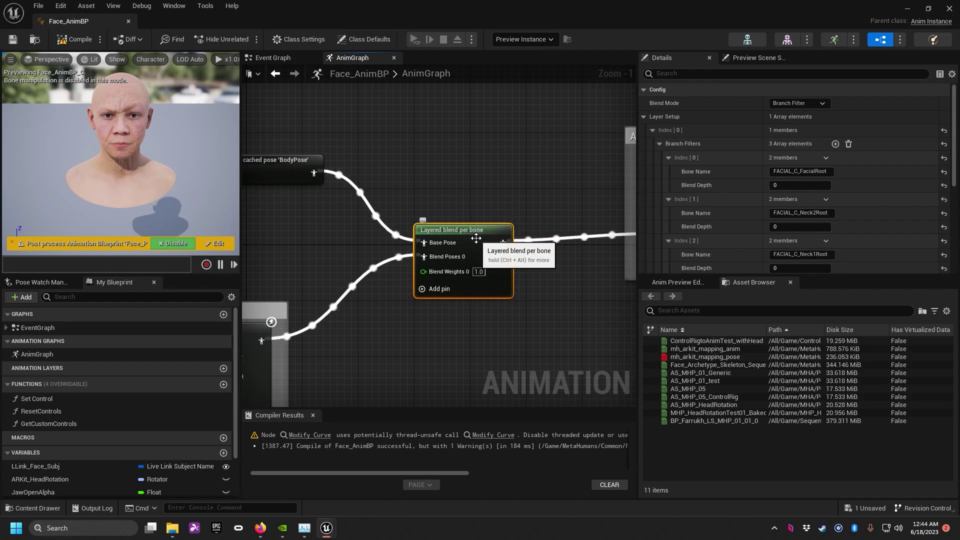
- Delete the Layered blend per bone node, paste it back and move it out of the way
{"action": "key", "text": "Delete"}
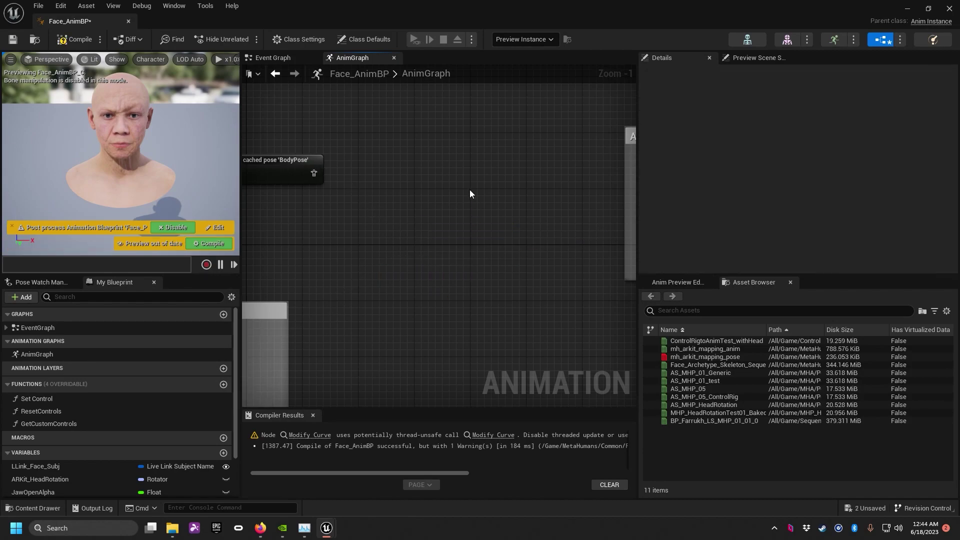
{"action": "right_click_drag", "start_coordinate": [470, 190], "coordinate": [450, 206]}
{"action": "key", "text": "ctrl+v"}
{"action": "left_click_drag", "start_coordinate": [474, 180], "coordinate": [455, 132]}
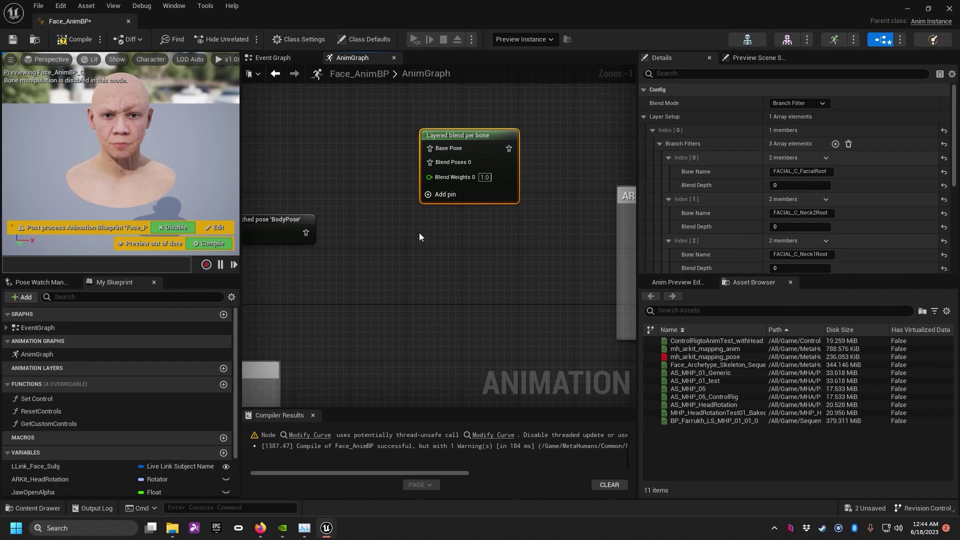
{"action": "right_click_drag", "start_coordinate": [419, 232], "coordinate": [398, 211]}
{"action": "left_click_drag", "start_coordinate": [440, 115], "coordinate": [431, 101]}
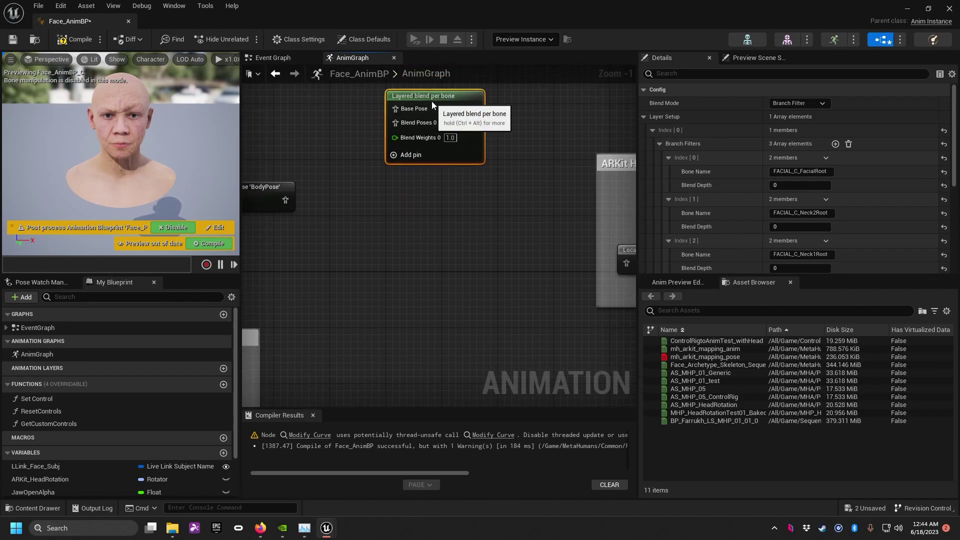
{"action": "right_click_drag", "start_coordinate": [431, 101], "coordinate": [429, 197]}
{"action": "right_click_drag", "start_coordinate": [407, 229], "coordinate": [398, 240]}
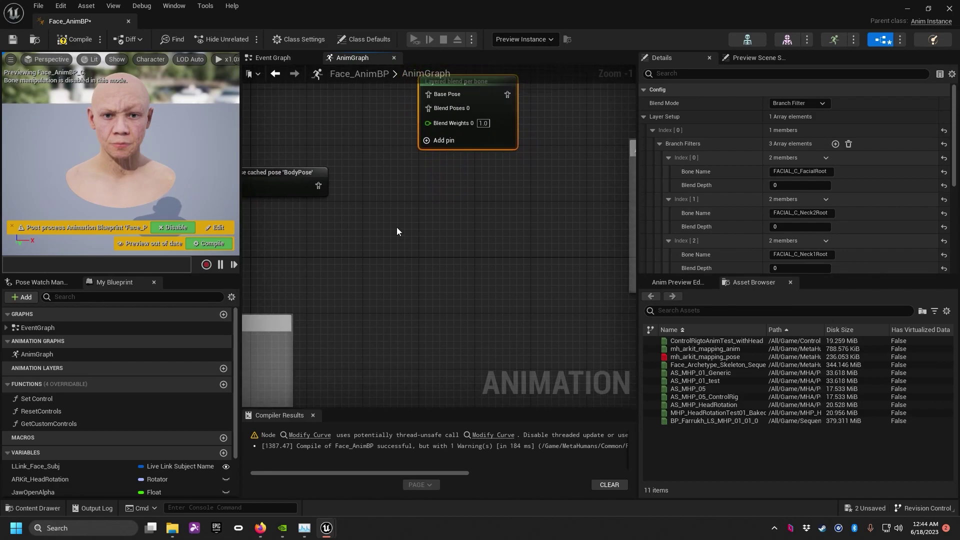
- Add a new Layered blend per bone node and connect cached BodyPose to its Base Pose
{"action": "right_click", "coordinate": [397, 228]}
{"action": "type", "text": "layered bl"}
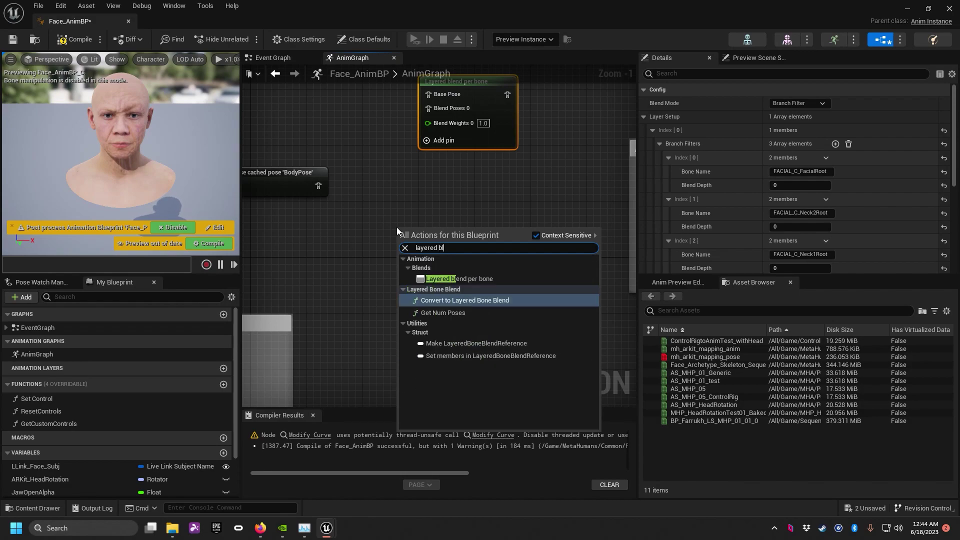
{"action": "type", "text": "en"}
{"action": "left_click", "coordinate": [454, 279]}
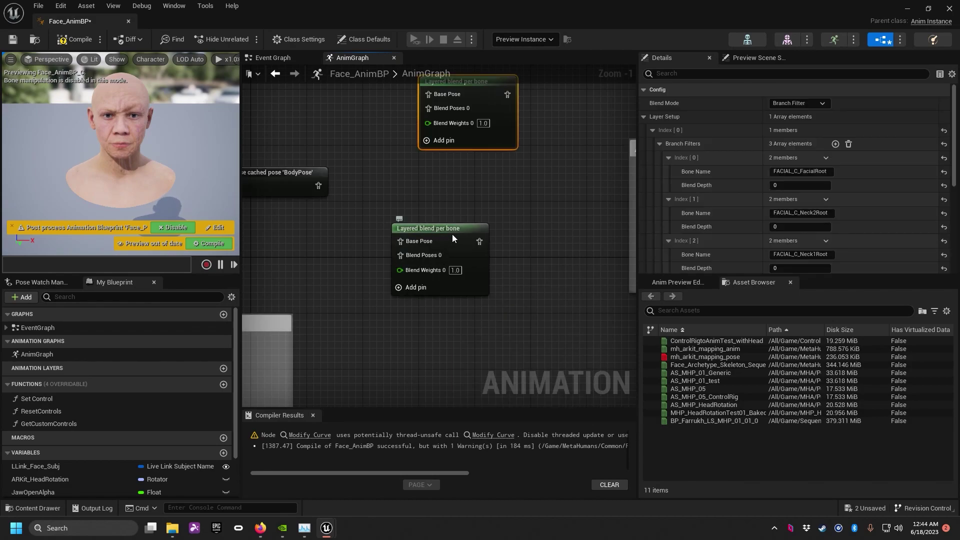
{"action": "right_click_drag", "start_coordinate": [323, 182], "coordinate": [344, 173]}
{"action": "left_click_drag", "start_coordinate": [344, 172], "coordinate": [441, 226]}
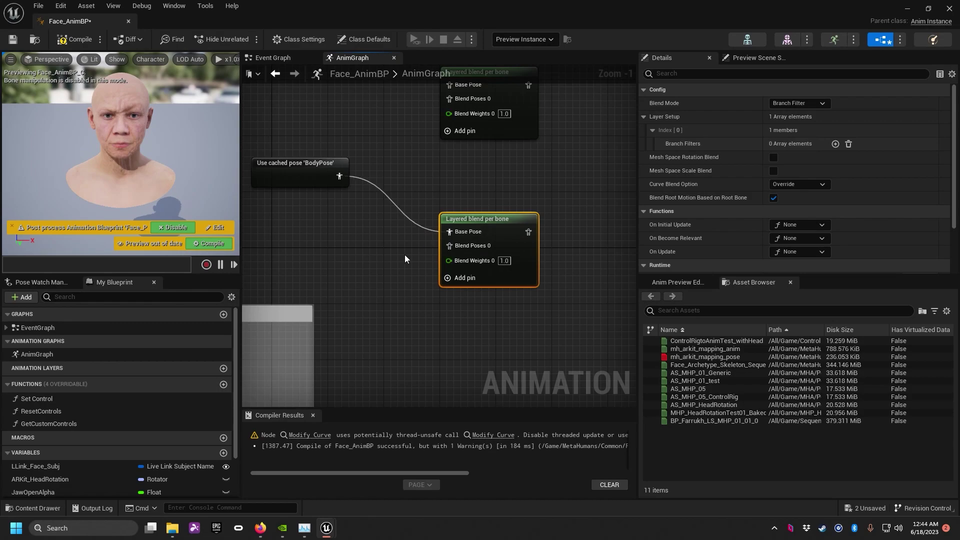
{"action": "scroll", "coordinate": [404, 254], "scroll_direction": "down", "scroll_amount": 1}
{"action": "right_click_drag", "start_coordinate": [404, 254], "coordinate": [415, 289]}
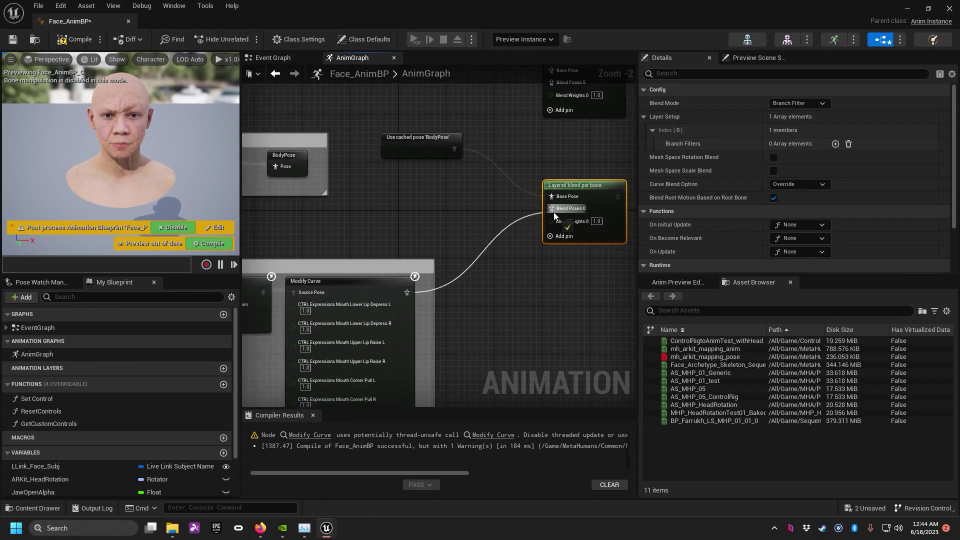
{"action": "right_click_drag", "start_coordinate": [553, 212], "coordinate": [409, 259]}
{"action": "scroll", "coordinate": [455, 238], "scroll_direction": "up", "scroll_amount": 2}
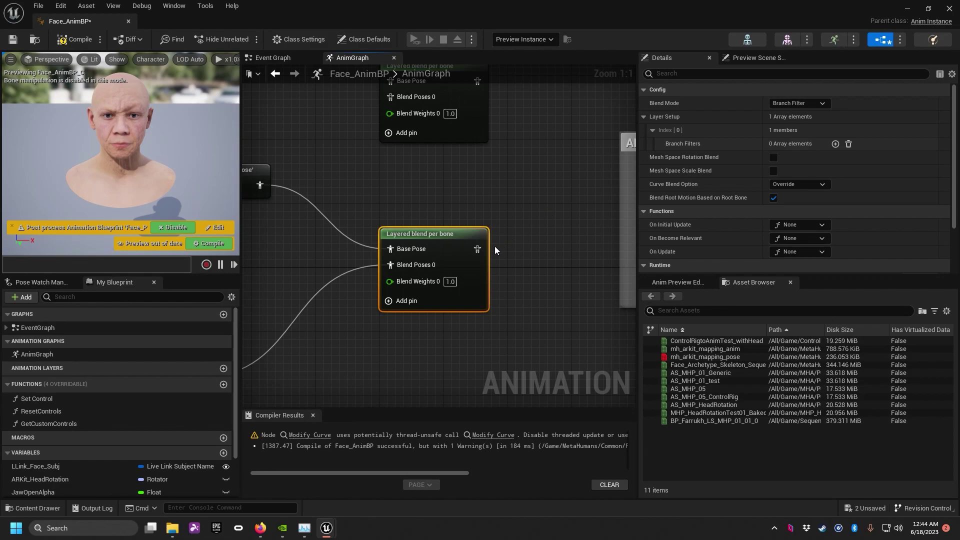
- Connect the Layered blend per bone output to Local To Component in the ARKit Head Rotation group
{"action": "right_click_drag", "start_coordinate": [523, 244], "coordinate": [437, 252]}
{"action": "left_click_drag", "start_coordinate": [392, 256], "coordinate": [569, 265]}
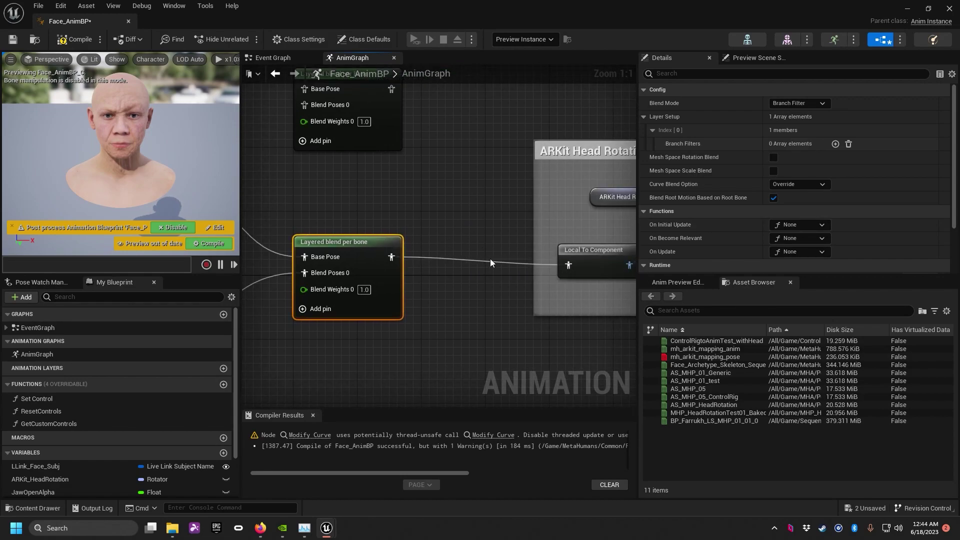
{"action": "right_click_drag", "start_coordinate": [377, 253], "coordinate": [480, 209]}
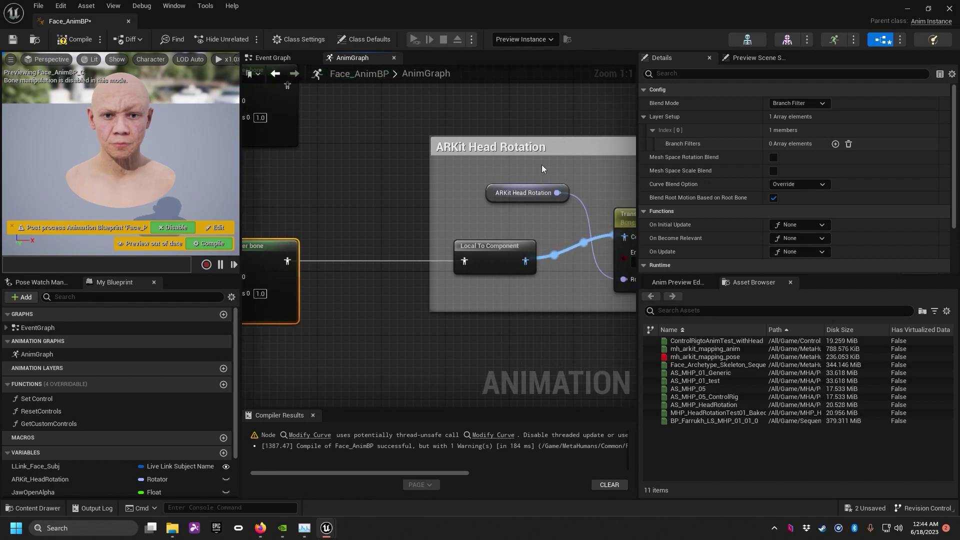
{"action": "right_click_drag", "start_coordinate": [542, 164], "coordinate": [469, 176]}
{"action": "right_click_drag", "start_coordinate": [539, 184], "coordinate": [451, 181]}
{"action": "right_click_drag", "start_coordinate": [419, 152], "coordinate": [439, 179]}
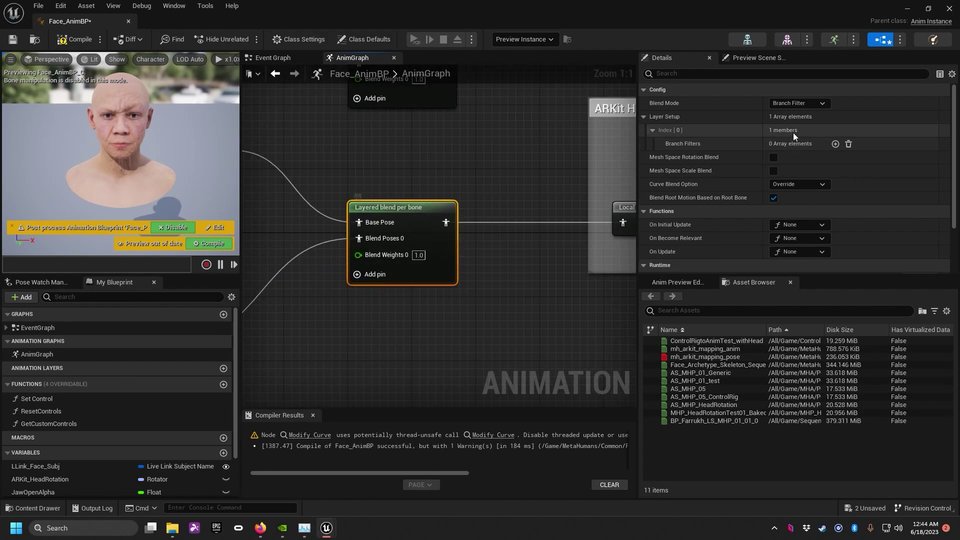
- Set the Layered blend per bone node's Blend Mode to Blend Mask
{"action": "left_click", "coordinate": [803, 106]}
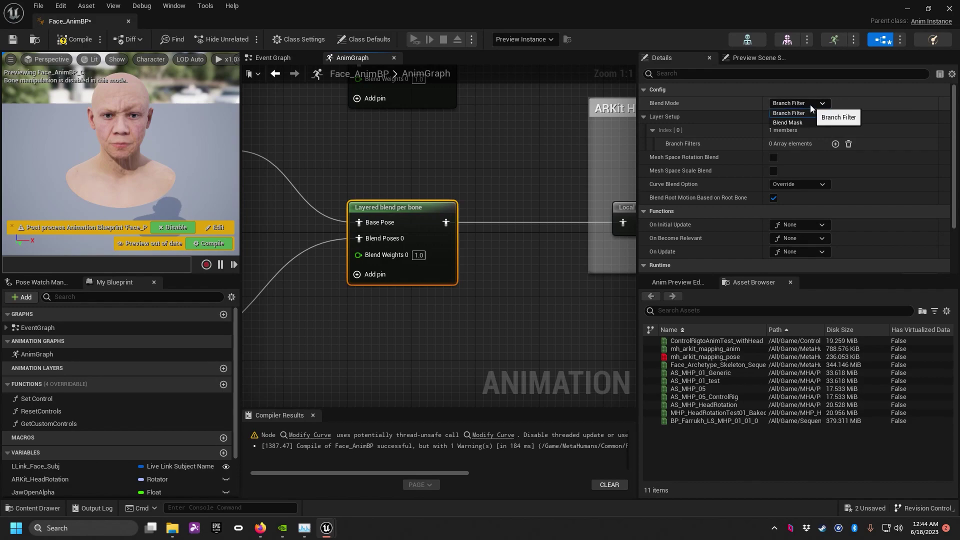
{"action": "left_click", "coordinate": [800, 123]}
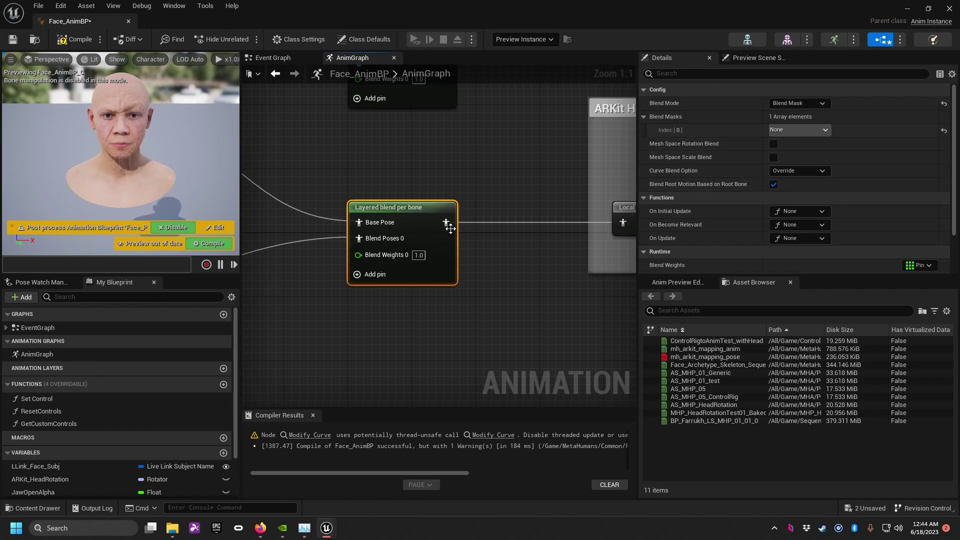
{"action": "left_click", "coordinate": [826, 130]}
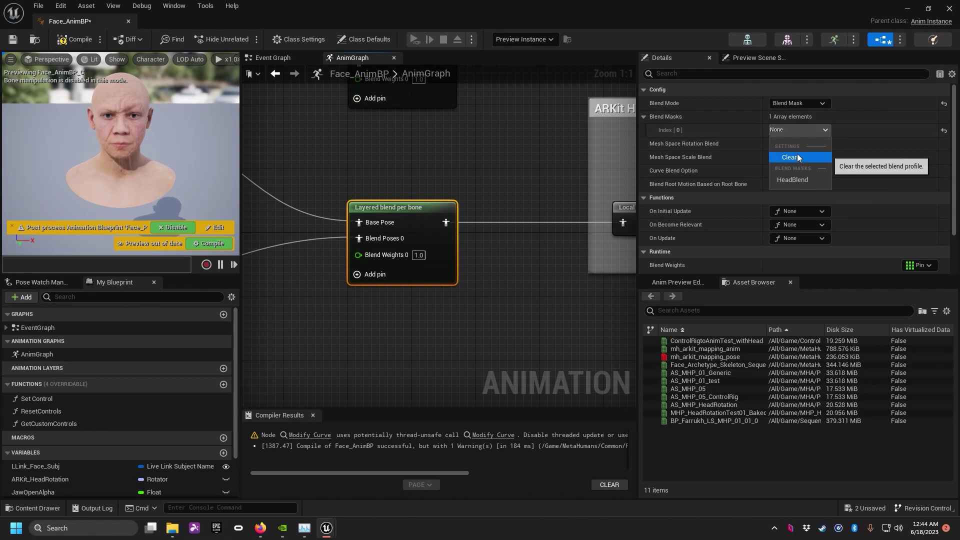
{"action": "left_click", "coordinate": [793, 116]}
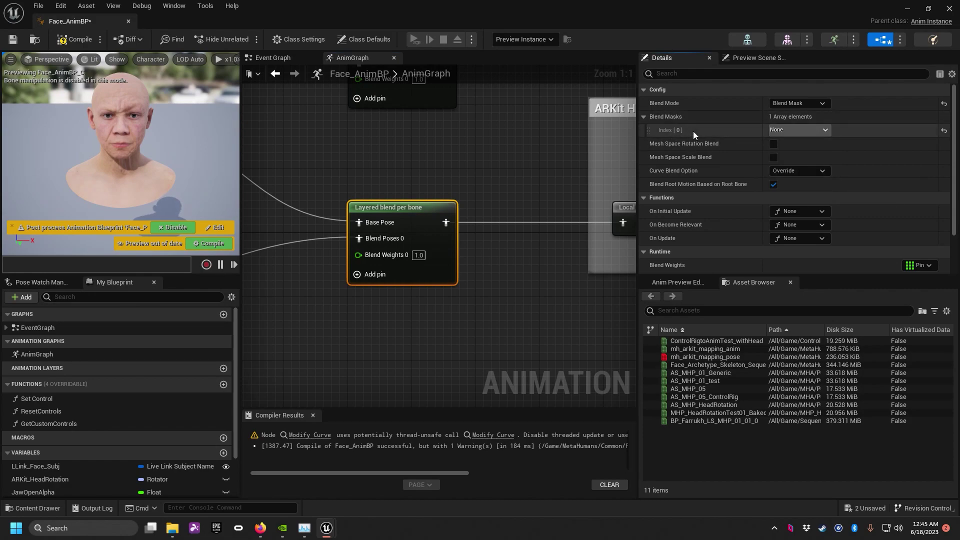
{"action": "right_click_drag", "start_coordinate": [486, 248], "coordinate": [442, 251]}
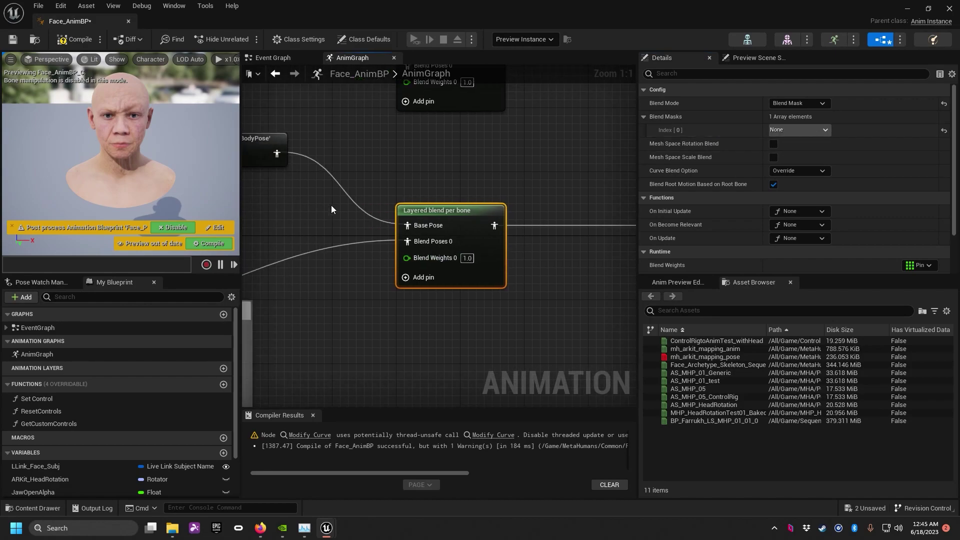
- In the face skeleton editor, add a blend mask named HeadMask via Blend Profiles
{"action": "left_click", "coordinate": [757, 44]}
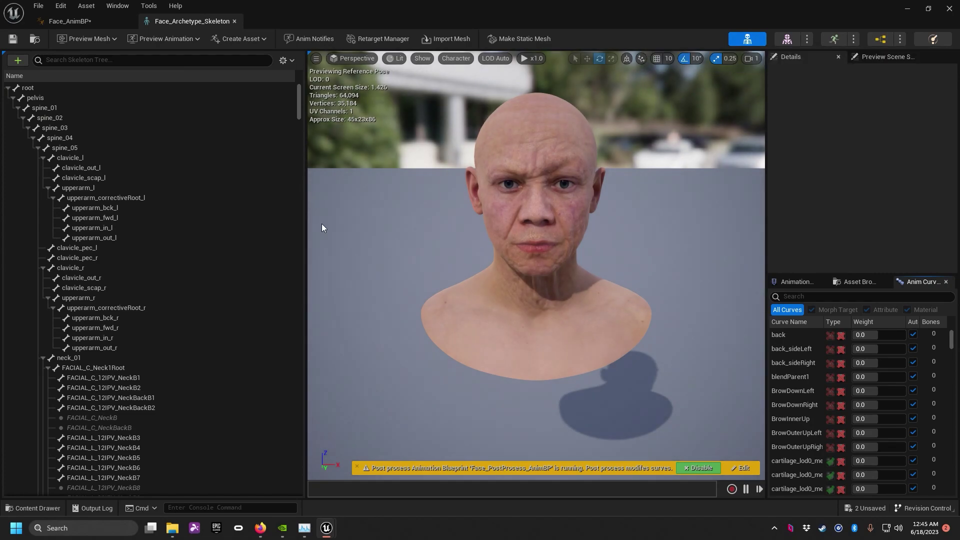
{"action": "left_click", "coordinate": [286, 60]}
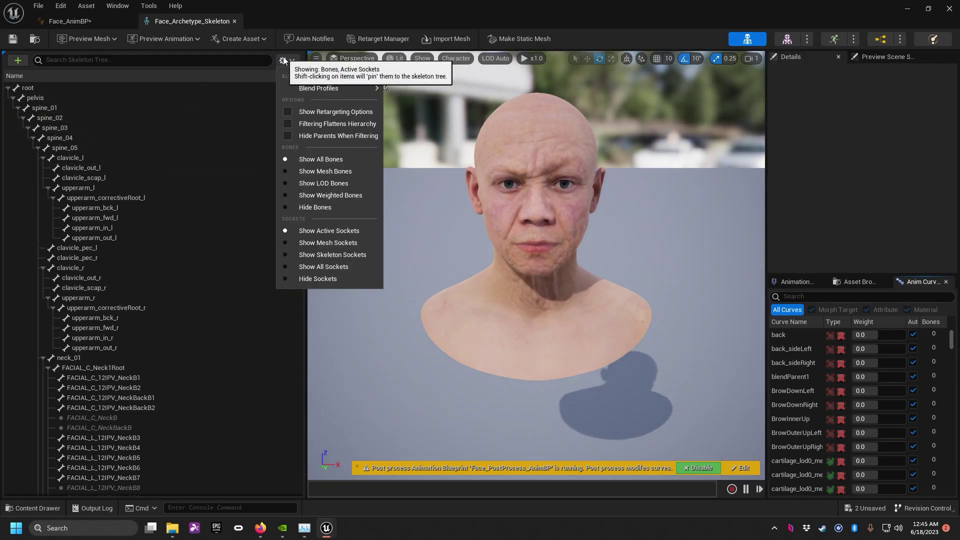
{"action": "mouse_move", "coordinate": [309, 88]}
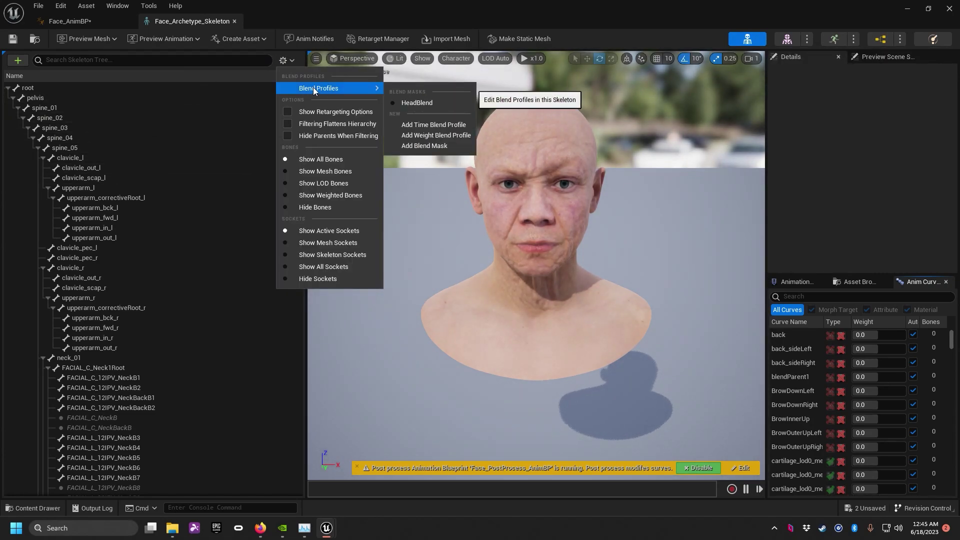
{"action": "left_click", "coordinate": [448, 145]}
{"action": "type", "text": "HeadMask"}
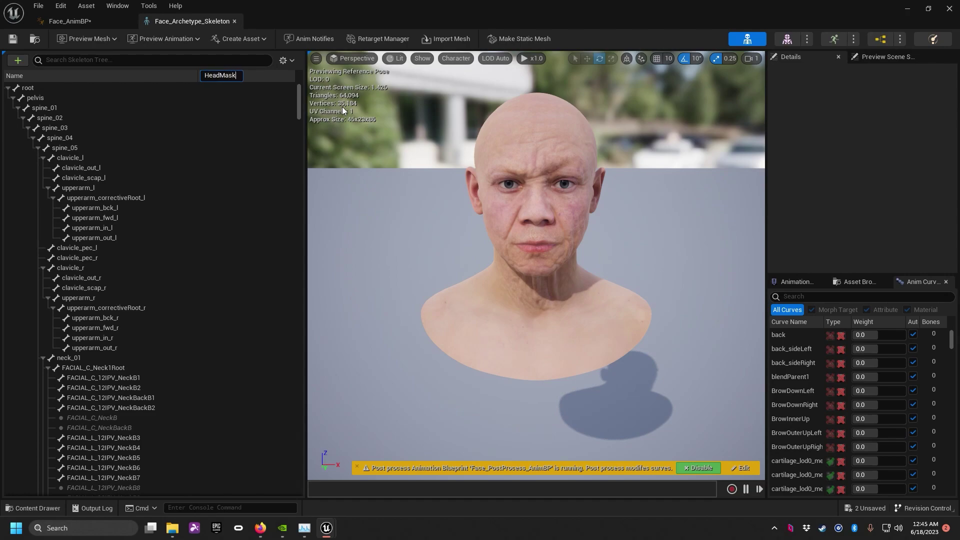
{"action": "key", "text": "Return"}
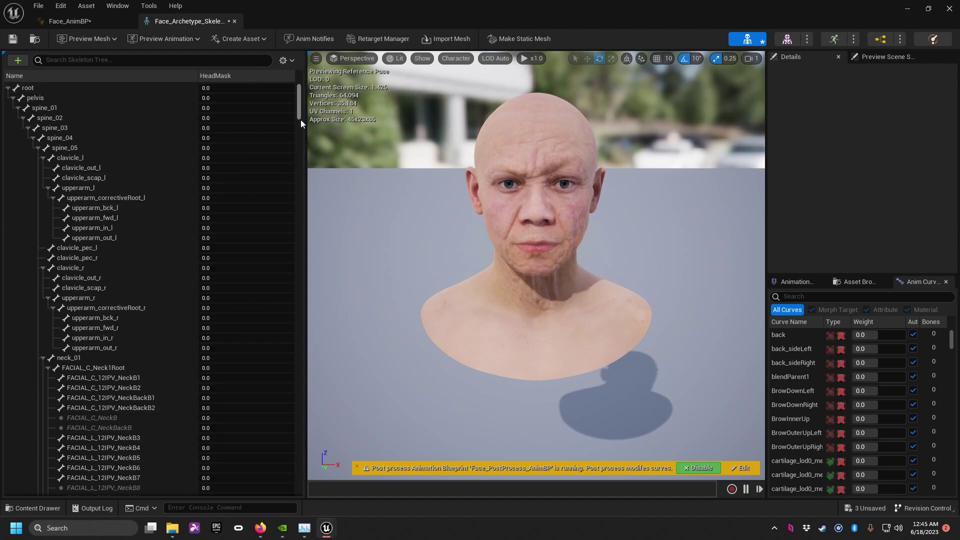
{"action": "left_click_drag", "start_coordinate": [300, 119], "coordinate": [304, 493]}
{"action": "scroll", "coordinate": [122, 148], "scroll_direction": "up", "scroll_amount": 3}
- Set the head bone's HeadMask weight to 1.0 and save the skeleton
{"action": "left_click", "coordinate": [110, 60]}
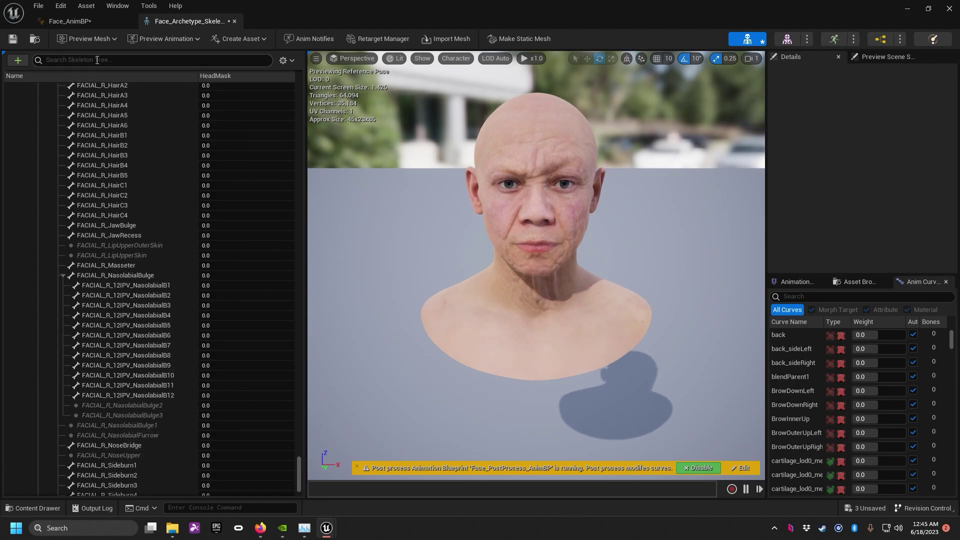
{"action": "type", "text": "head"}
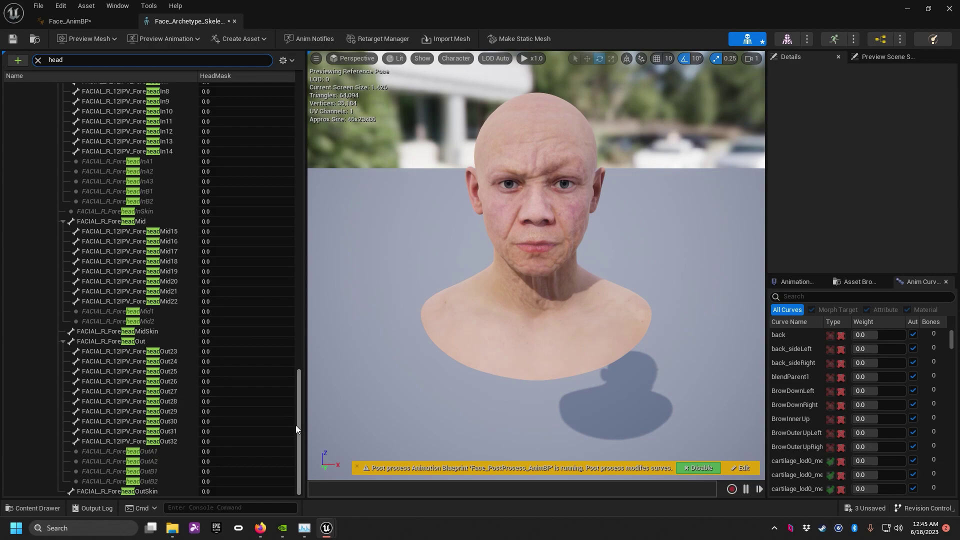
{"action": "left_click_drag", "start_coordinate": [296, 425], "coordinate": [305, 133]}
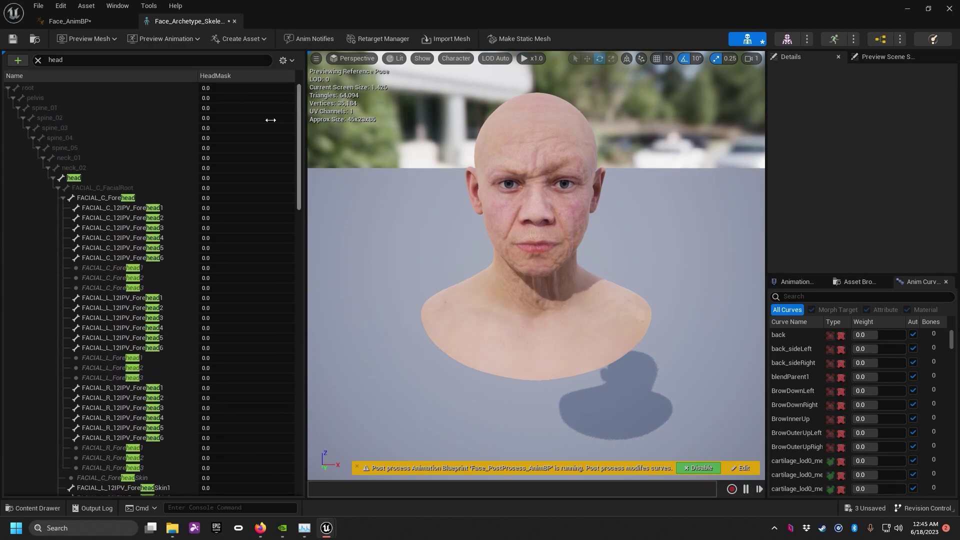
{"action": "left_click", "coordinate": [109, 175]}
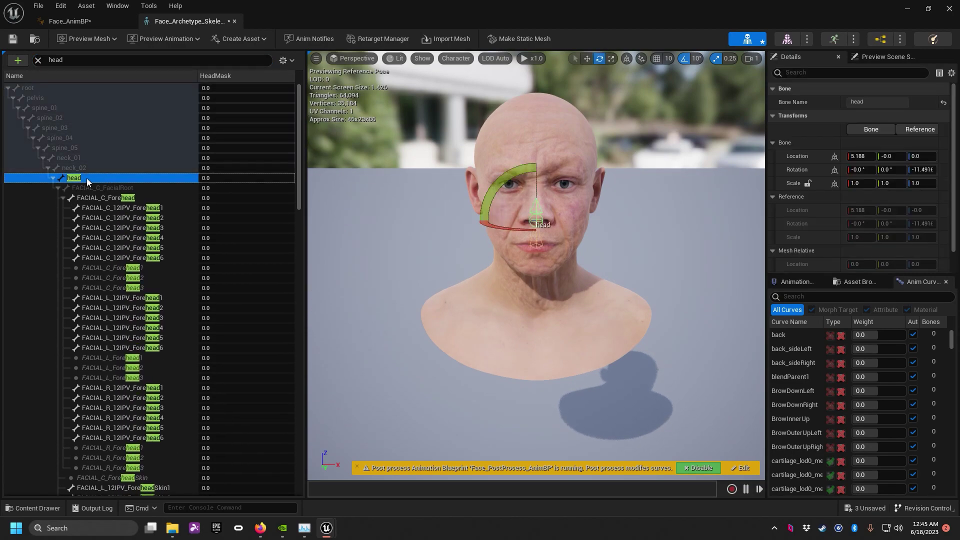
{"action": "left_click", "coordinate": [221, 179]}
{"action": "type", "text": "1"}
{"action": "key", "text": "Return"}
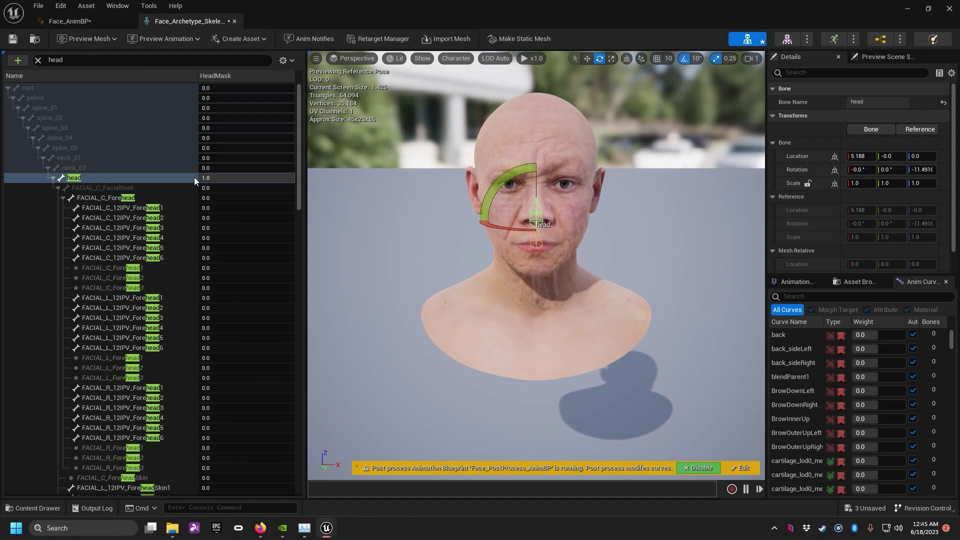
{"action": "left_click", "coordinate": [12, 38]}
- Assign HeadMask as the Layered blend per bone node's blend mask in Face_AnimBP
{"action": "left_click", "coordinate": [97, 23]}
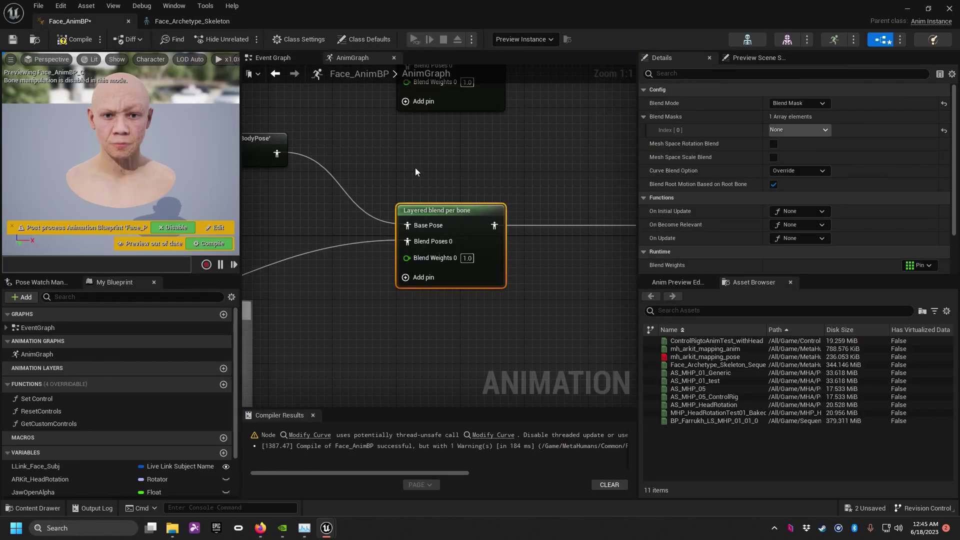
{"action": "left_click", "coordinate": [440, 210]}
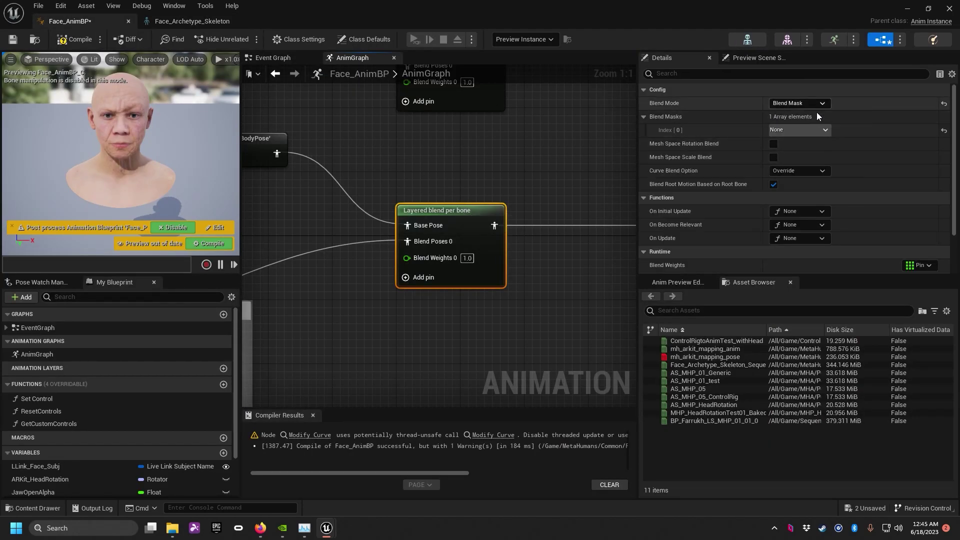
{"action": "left_click", "coordinate": [813, 132]}
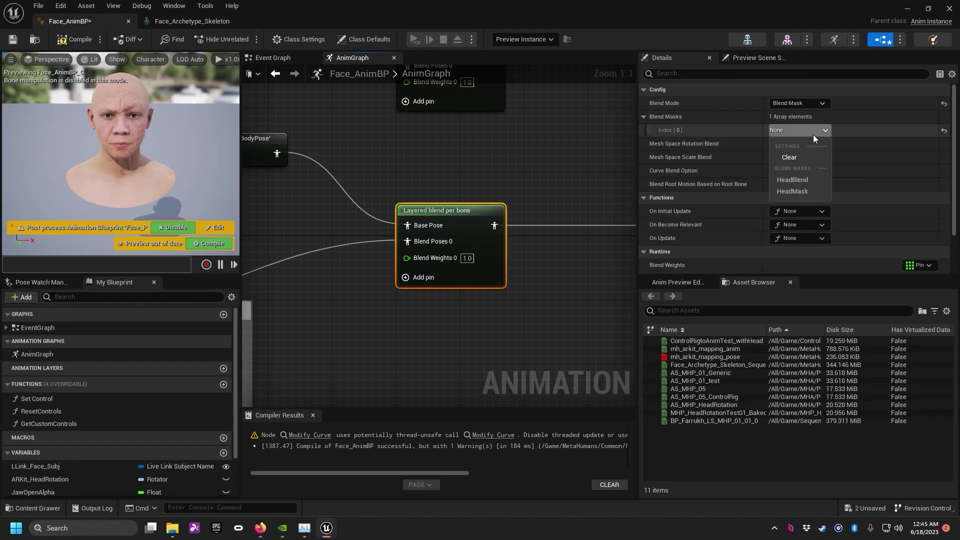
{"action": "left_click", "coordinate": [809, 191]}
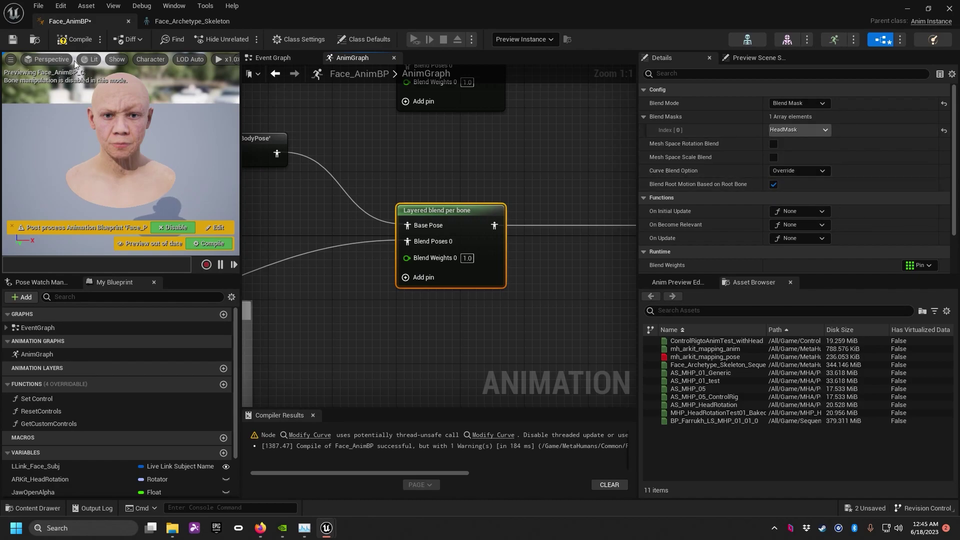
- Compile Face_AnimBP and save all unsaved assets
{"action": "left_click", "coordinate": [78, 40]}
{"action": "scroll", "coordinate": [470, 178], "scroll_direction": "down", "scroll_amount": 2}
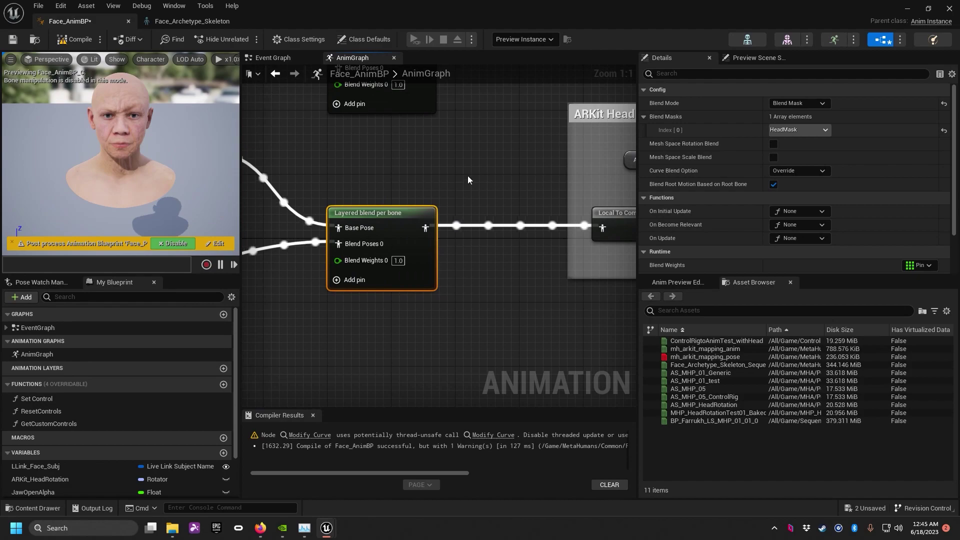
{"action": "scroll", "coordinate": [497, 199], "scroll_direction": "up", "scroll_amount": 1}
{"action": "scroll", "coordinate": [390, 205], "scroll_direction": "down", "scroll_amount": 1}
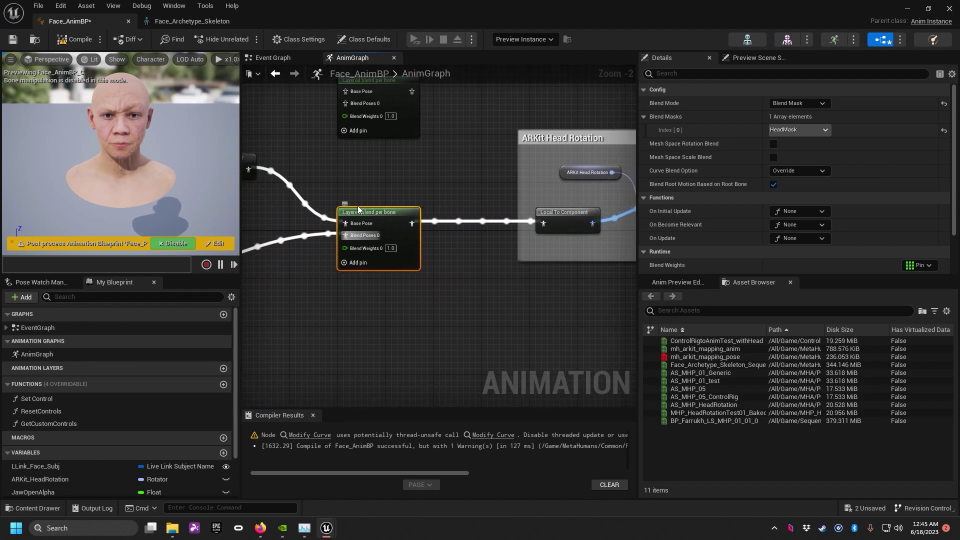
{"action": "left_click", "coordinate": [80, 39]}
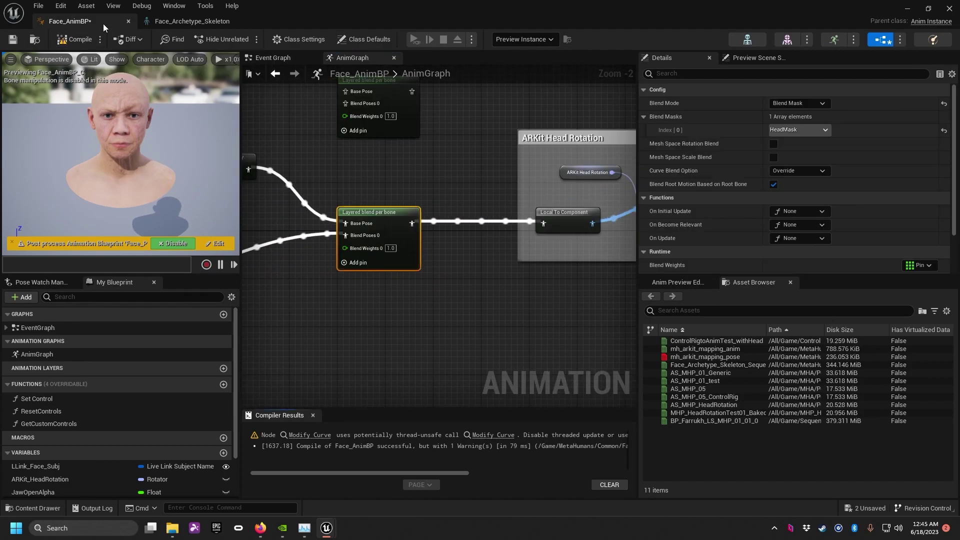
{"action": "left_click", "coordinate": [44, 7]}
{"action": "left_click", "coordinate": [76, 55]}
- Check both Layered blend per bone nodes' settings, then scrub Rosemary's baked face animation
{"action": "right_click_drag", "start_coordinate": [397, 211], "coordinate": [402, 232]}
{"action": "left_click", "coordinate": [398, 111]}
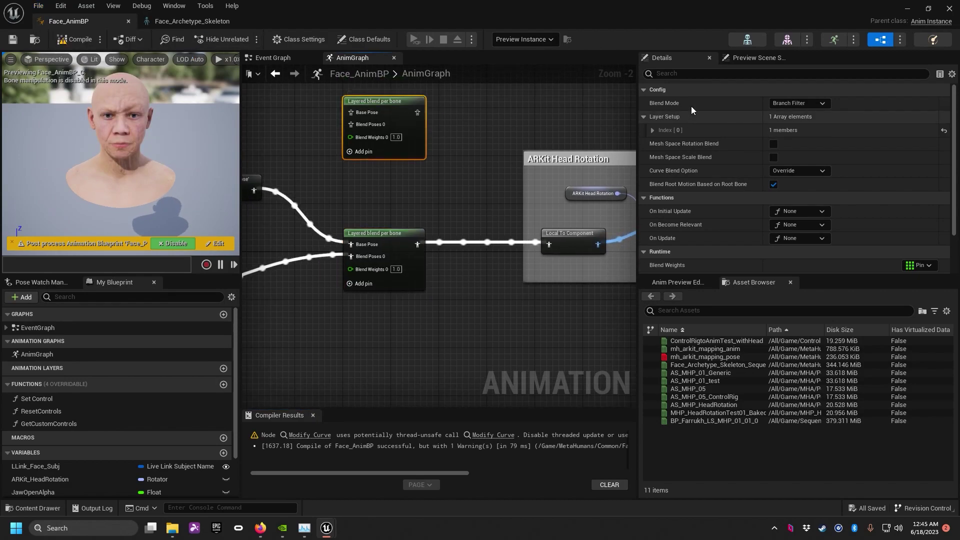
{"action": "left_click", "coordinate": [381, 234]}
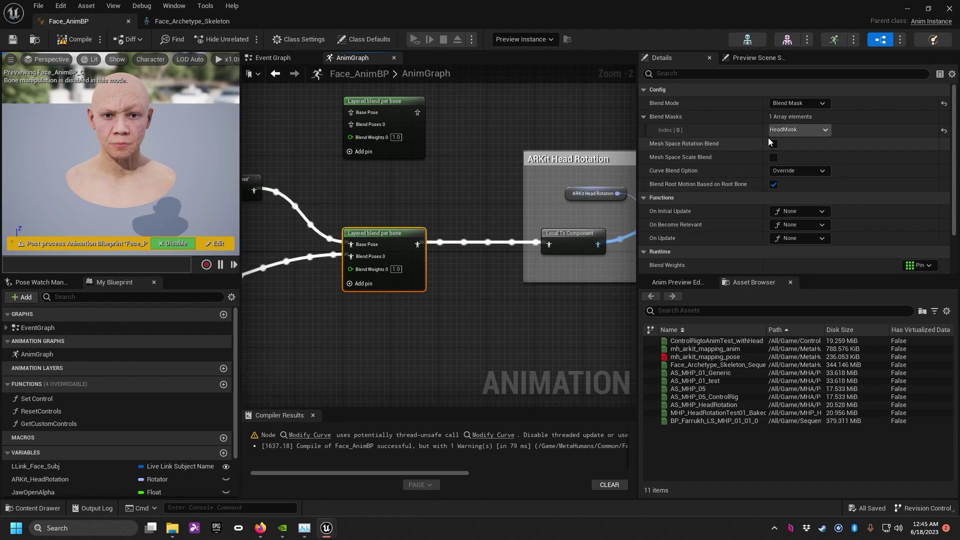
{"action": "right_click_drag", "start_coordinate": [483, 218], "coordinate": [500, 208]}
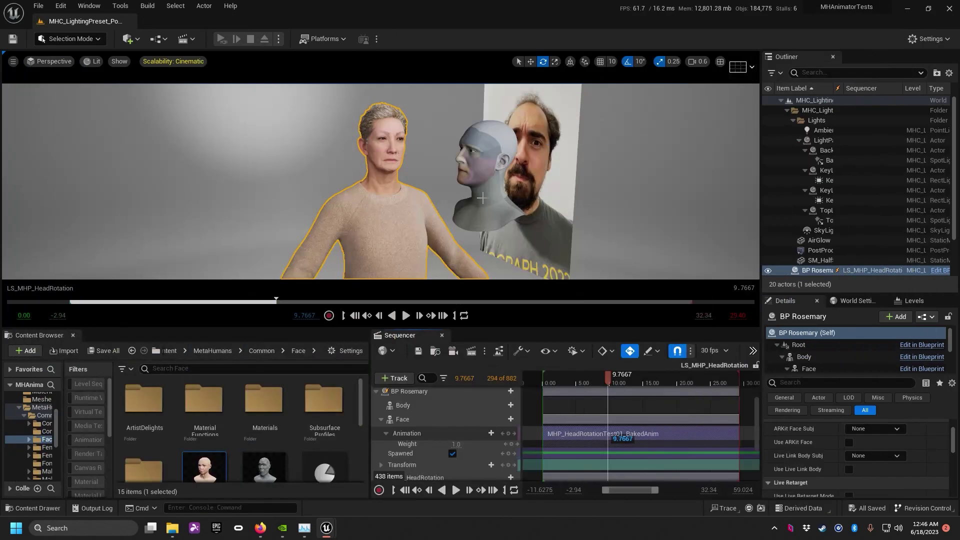
{"action": "mouse_move", "coordinate": [620, 380]}
{"action": "left_mouse_down"}
{"action": "mouse_move", "coordinate": [586, 383]}
{"action": "mouse_move", "coordinate": [626, 387]}
{"action": "mouse_move", "coordinate": [586, 385]}
{"action": "mouse_move", "coordinate": [617, 390]}
{"action": "left_mouse_up"}
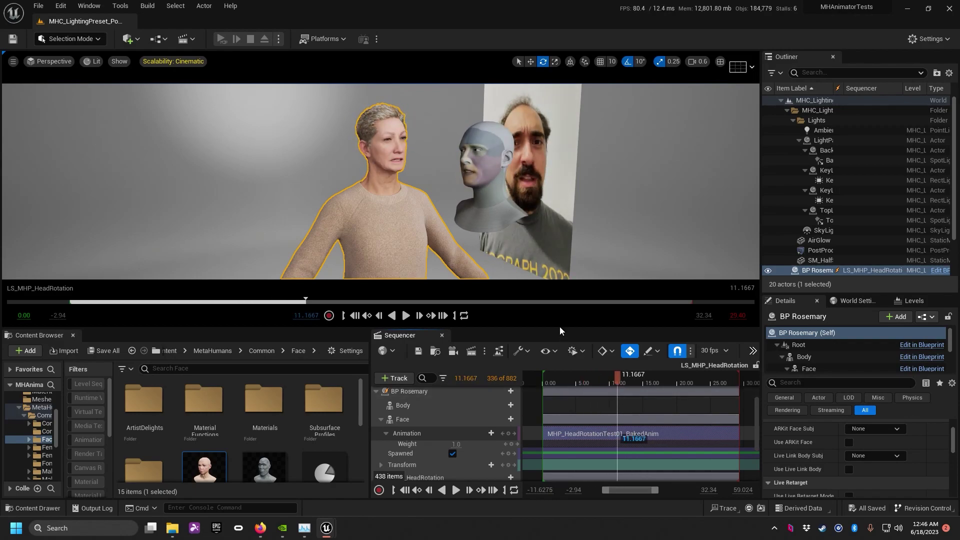
- Shrink the viewport and widen the Content Browser's filter list and folder tree
{"action": "left_click_drag", "start_coordinate": [560, 327], "coordinate": [611, 323]}
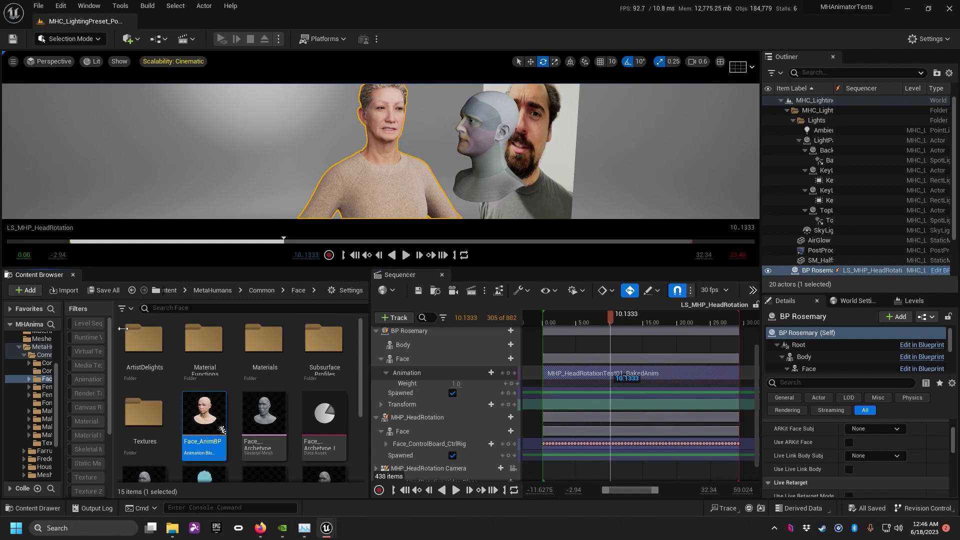
{"action": "left_click_drag", "start_coordinate": [113, 335], "coordinate": [157, 343]}
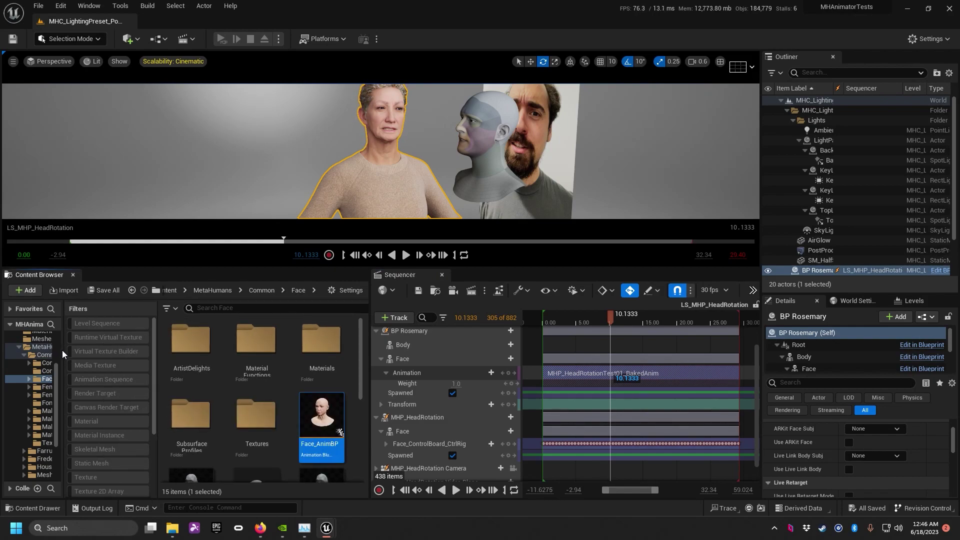
{"action": "left_click_drag", "start_coordinate": [62, 350], "coordinate": [210, 347]}
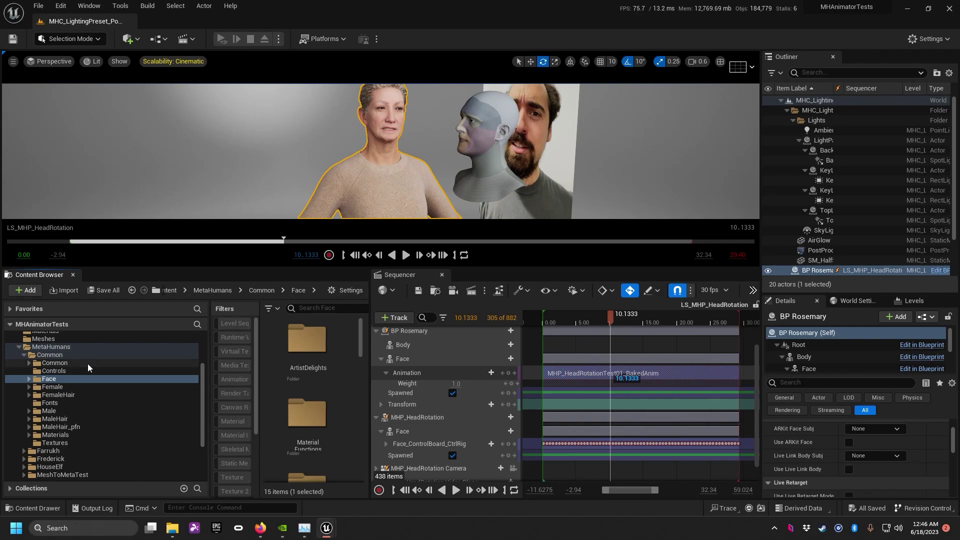
{"action": "scroll", "coordinate": [56, 350], "scroll_direction": "up", "scroll_amount": 5}
- Add the Third Person content pack to the project
{"action": "left_click", "coordinate": [30, 290]}
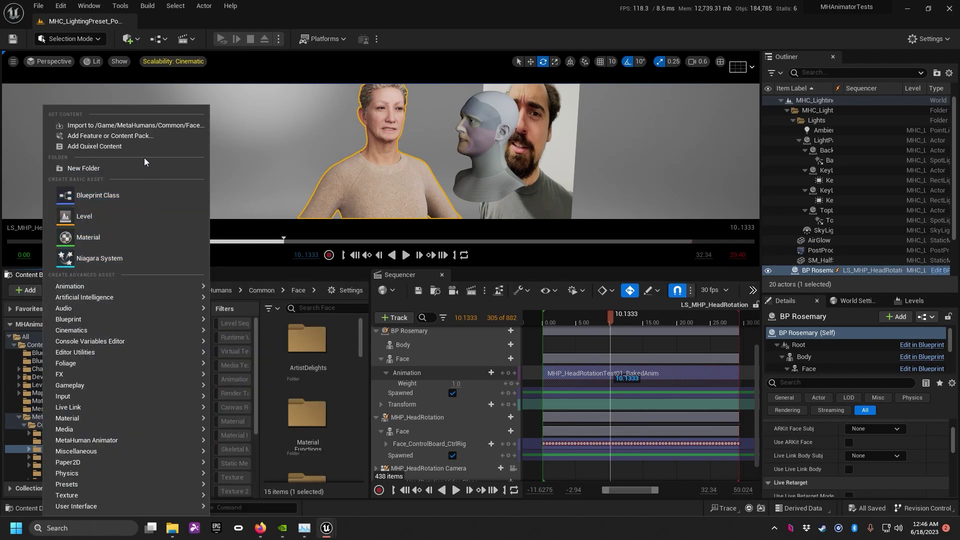
{"action": "left_click", "coordinate": [142, 136]}
{"action": "left_click", "coordinate": [342, 213]}
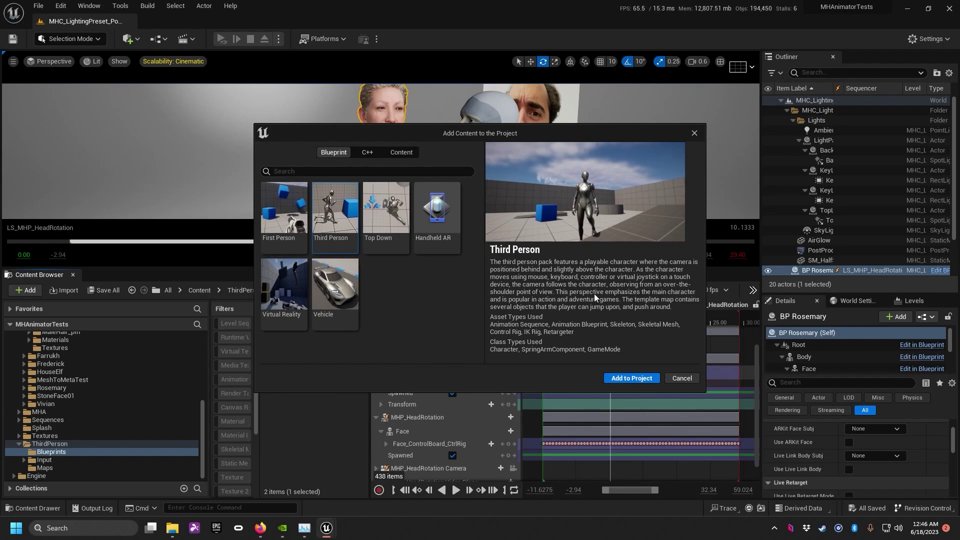
{"action": "left_click", "coordinate": [695, 133]}
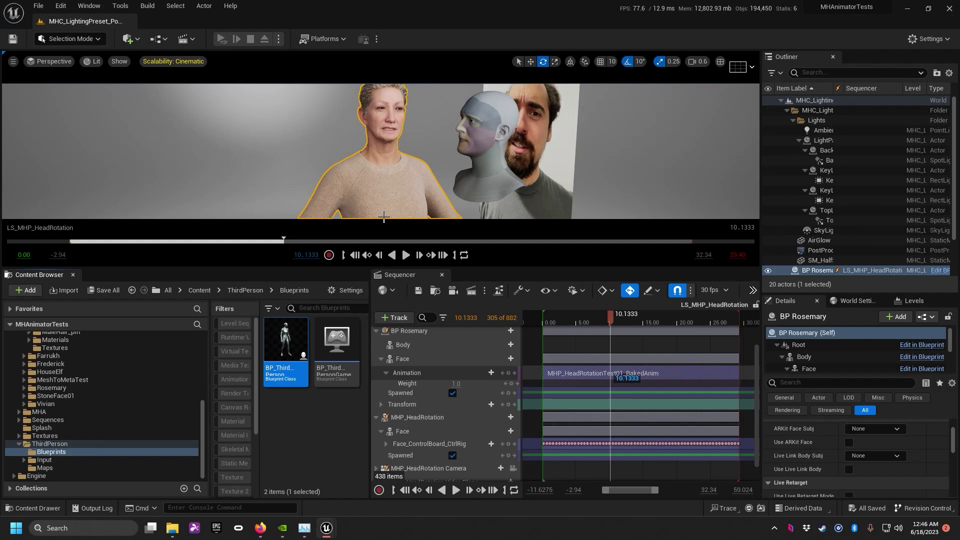
- Browse to Characters/Mannequins/Animations/Quinn and select MF_Idle, MF_Run_Fwd and MF_Walk_Fwd
{"action": "left_click_drag", "start_coordinate": [394, 268], "coordinate": [435, 260]}
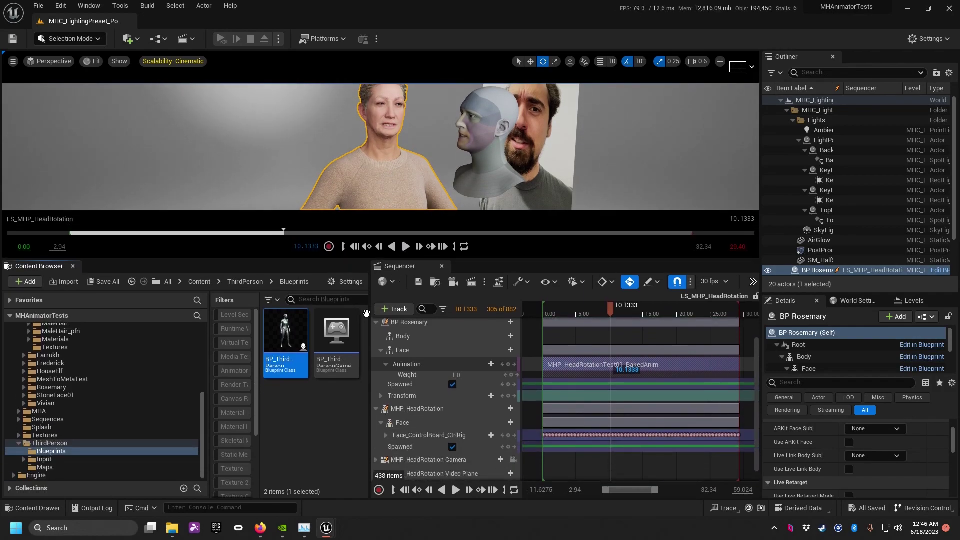
{"action": "left_click_drag", "start_coordinate": [371, 363], "coordinate": [479, 362]}
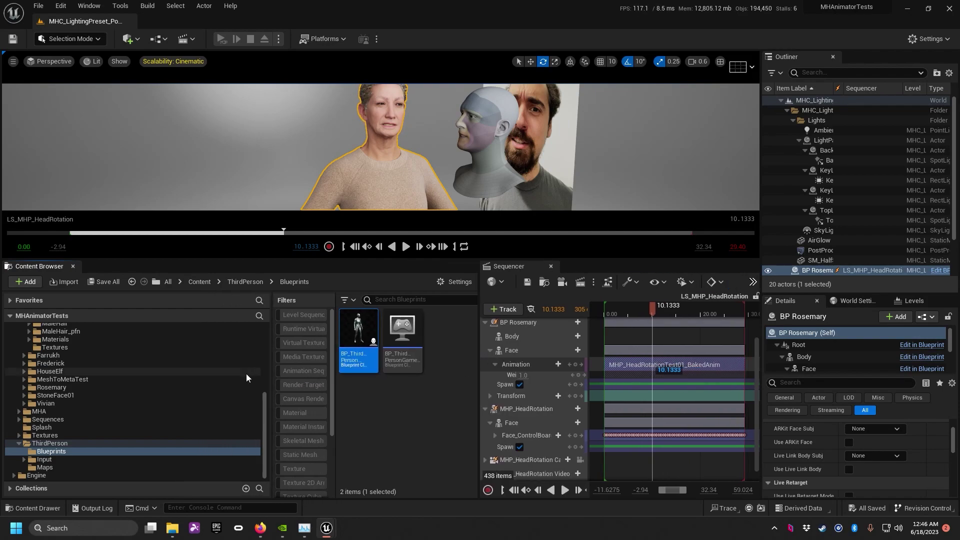
{"action": "left_click", "coordinate": [72, 443]}
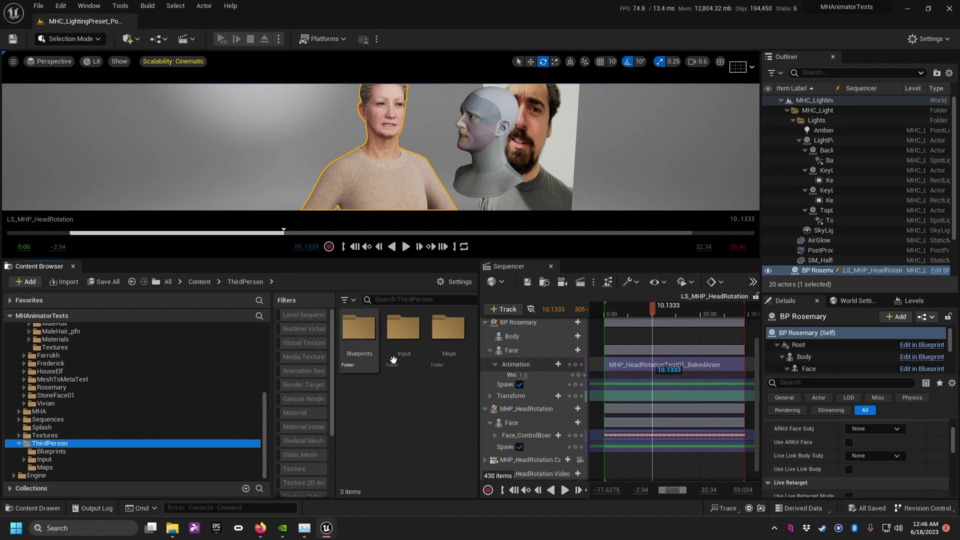
{"action": "scroll", "coordinate": [125, 415], "scroll_direction": "up", "scroll_amount": 6}
{"action": "left_click", "coordinate": [73, 360]}
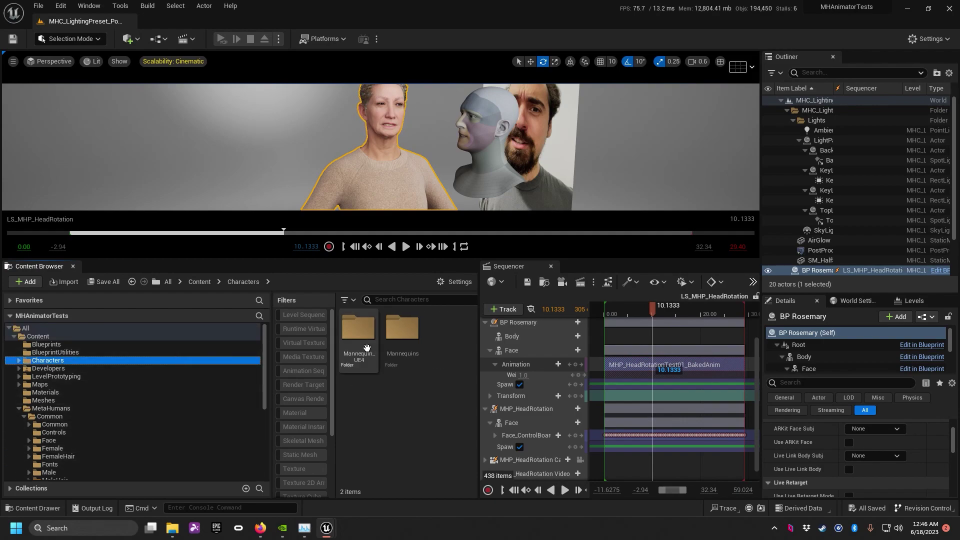
{"action": "double_click", "coordinate": [404, 335]}
{"action": "double_click", "coordinate": [358, 330]}
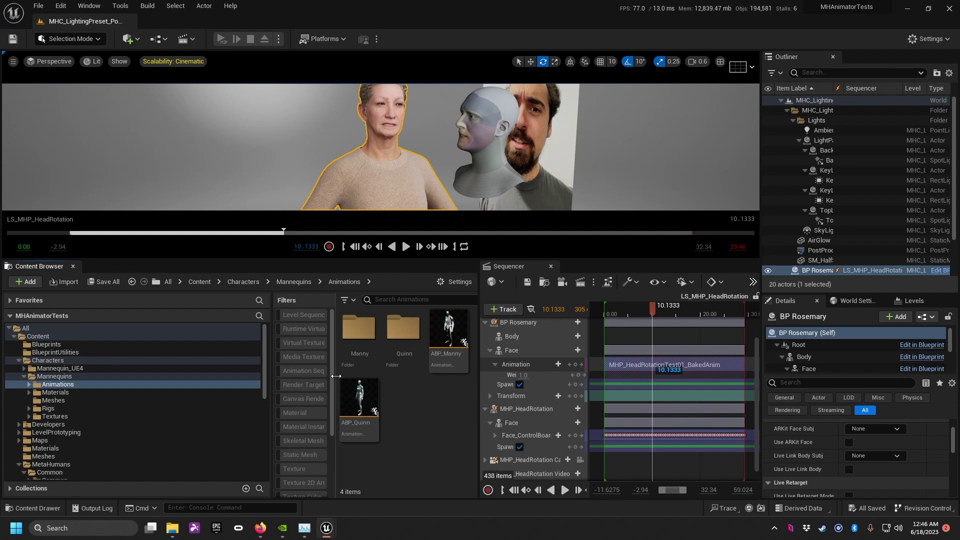
{"action": "left_click_drag", "start_coordinate": [336, 376], "coordinate": [322, 376]}
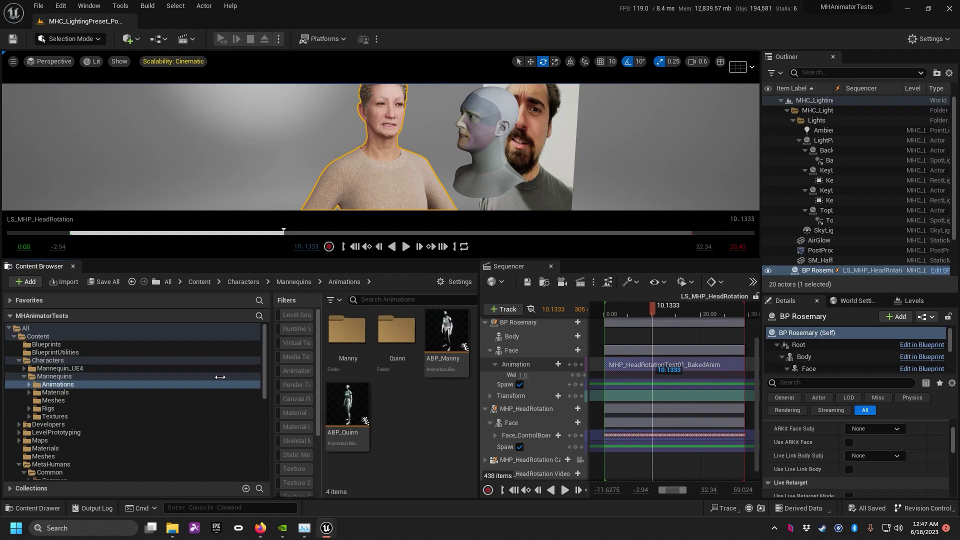
{"action": "double_click", "coordinate": [396, 330]}
{"action": "left_click", "coordinate": [393, 338]}
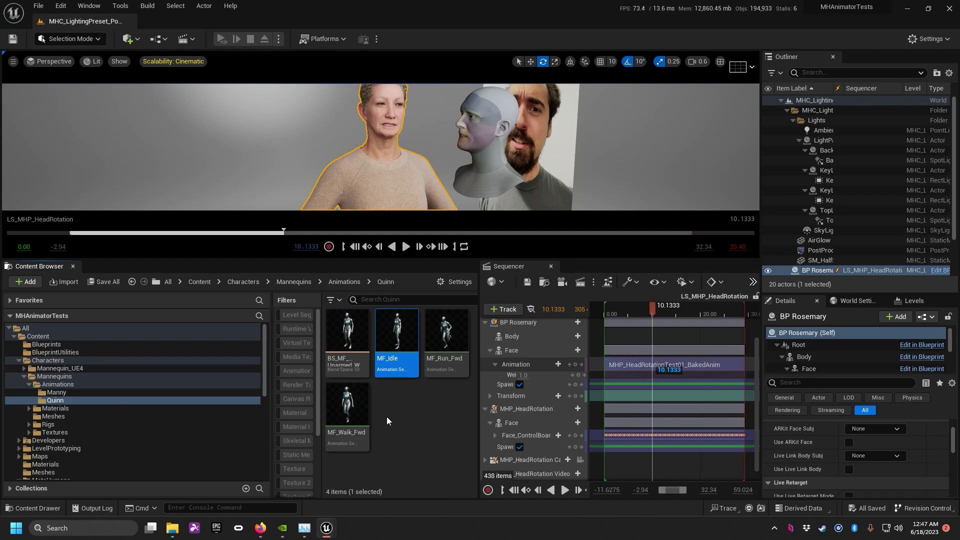
{"action": "left_click", "coordinate": [347, 418], "text": "shift"}
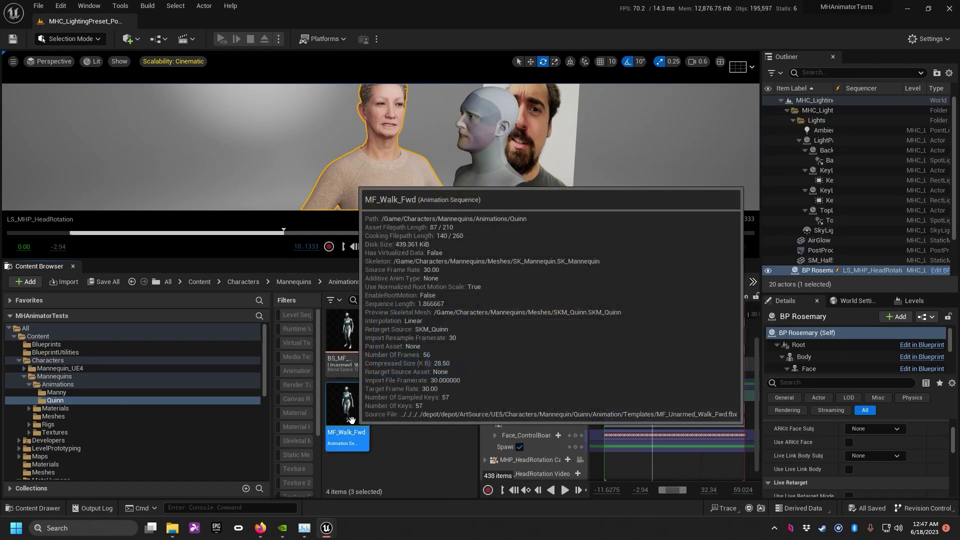
- Start Duplicate and Retarget on the three animations using the RTG_metahuman retargeter
{"action": "right_click", "coordinate": [412, 350]}
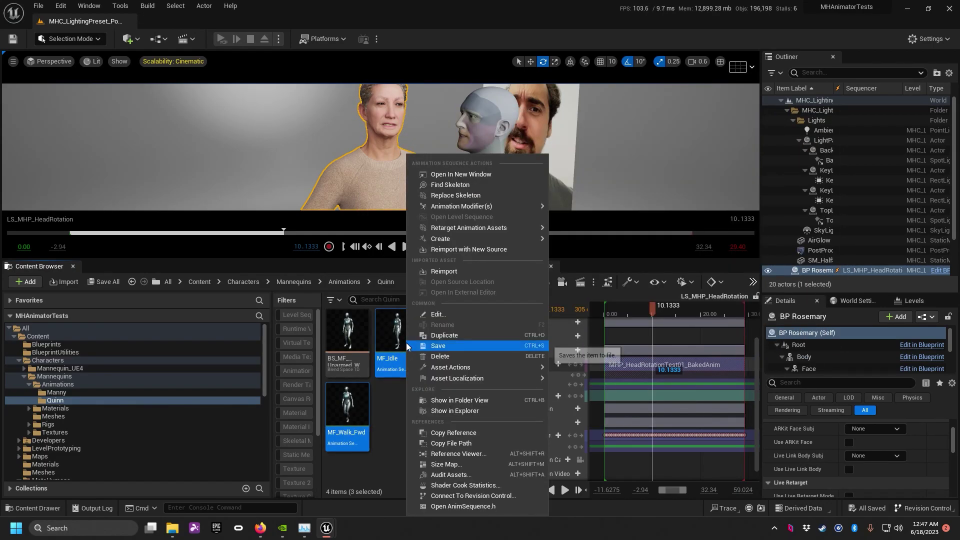
{"action": "mouse_move", "coordinate": [508, 225]}
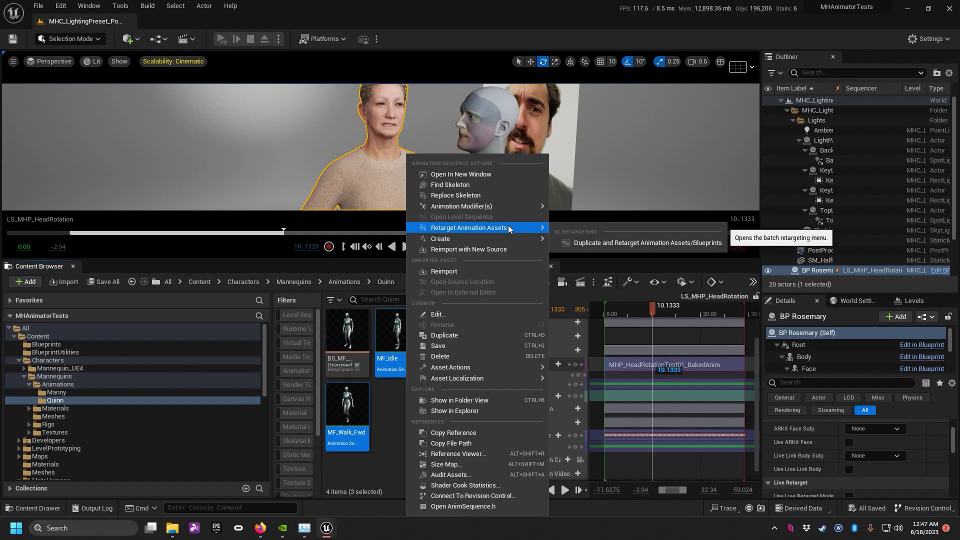
{"action": "left_click", "coordinate": [596, 246]}
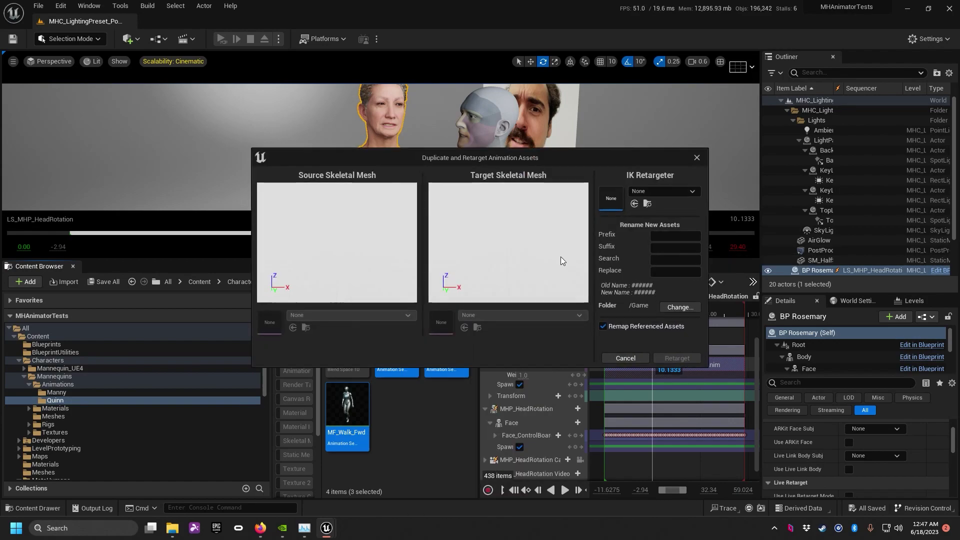
{"action": "left_click", "coordinate": [675, 193]}
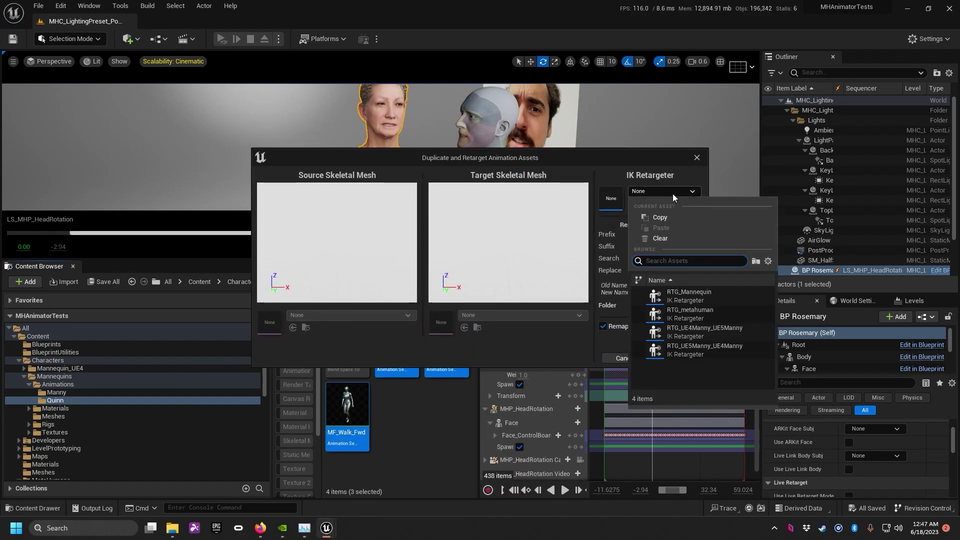
{"action": "left_click", "coordinate": [706, 311]}
- Set source mesh SKM_Quinn, keep target f_med_nrw_body, and retarget the animations
{"action": "left_click", "coordinate": [368, 316]}
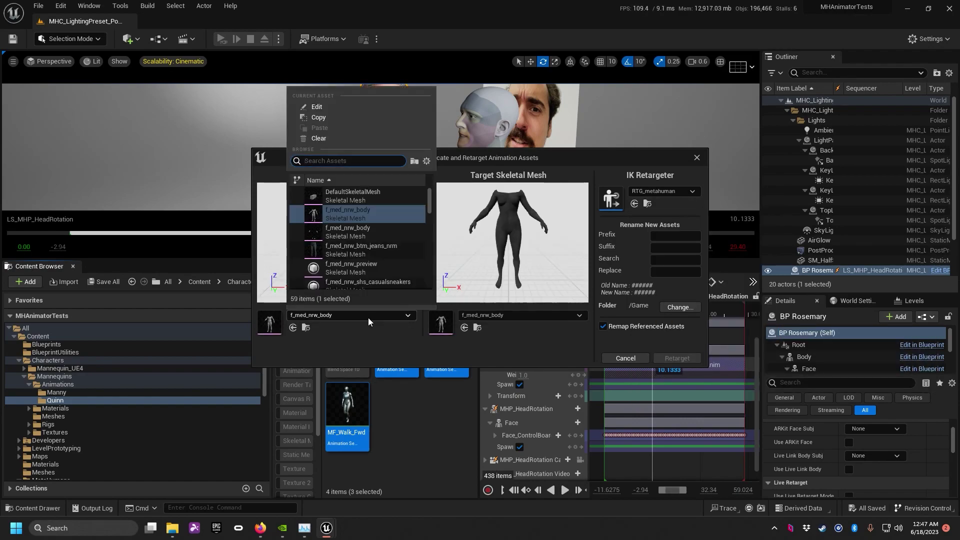
{"action": "type", "text": "quinn"}
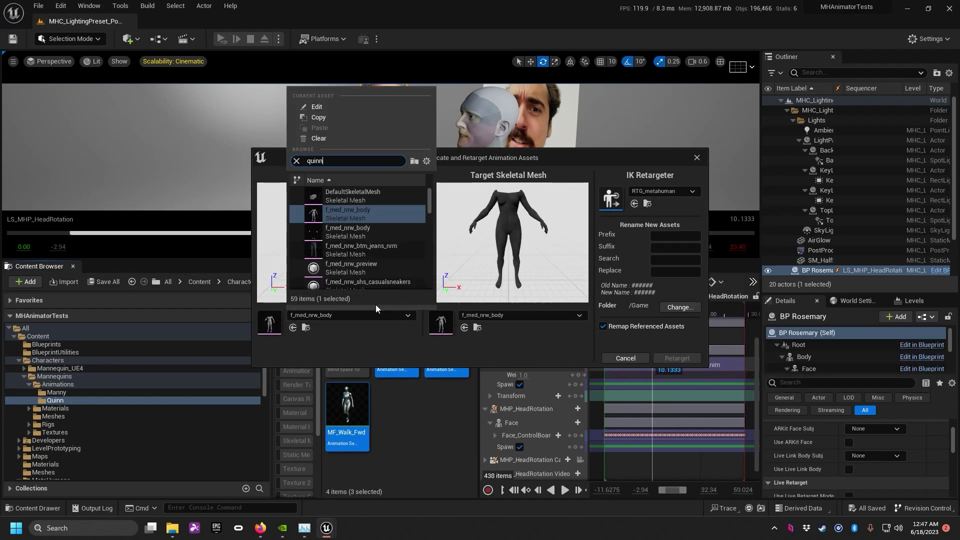
{"action": "left_click", "coordinate": [353, 192]}
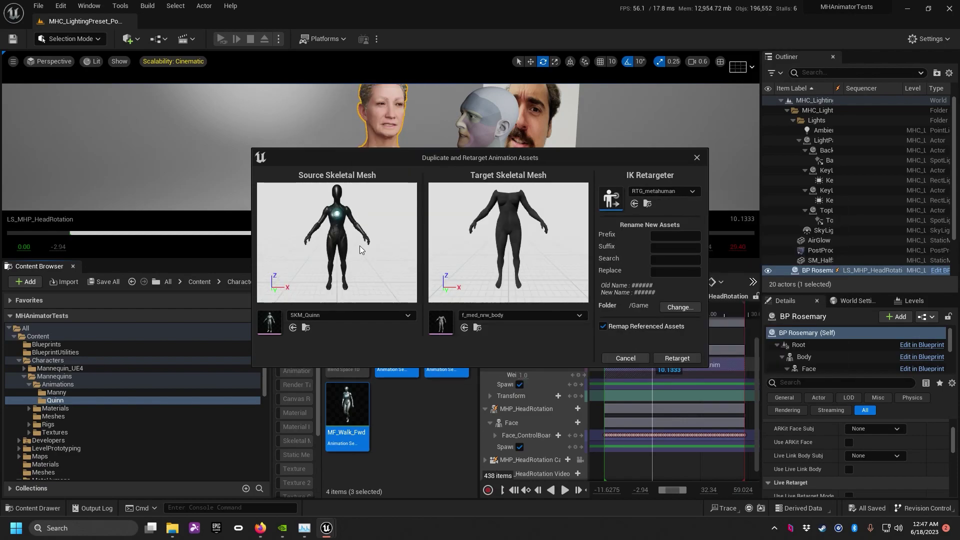
{"action": "left_click", "coordinate": [538, 314]}
{"action": "left_click", "coordinate": [530, 214]}
{"action": "left_click", "coordinate": [511, 313]}
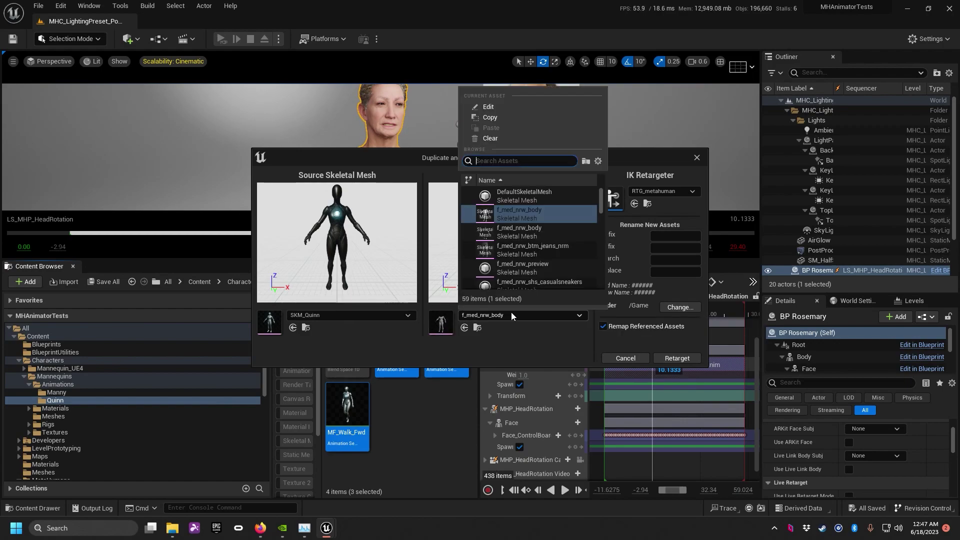
{"action": "left_click", "coordinate": [511, 315]}
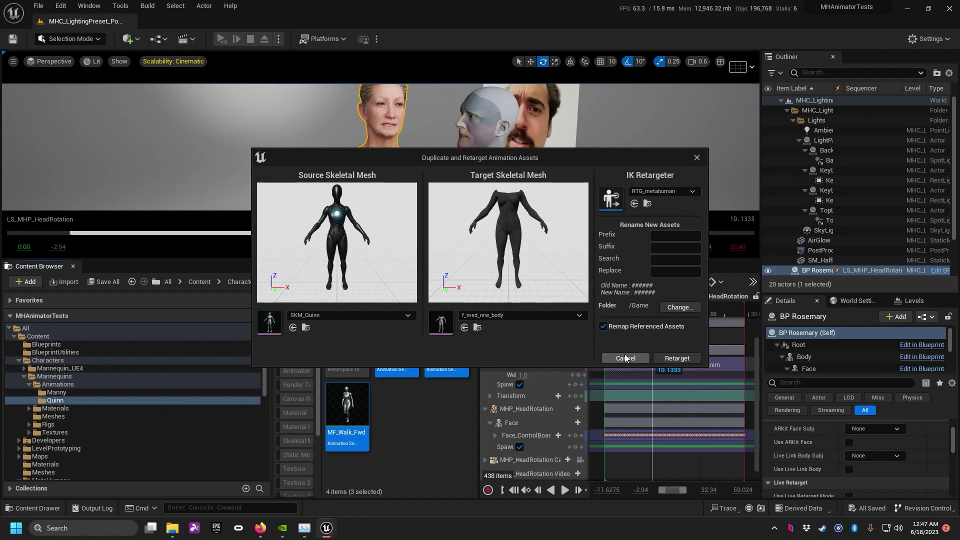
{"action": "left_click", "coordinate": [678, 358]}
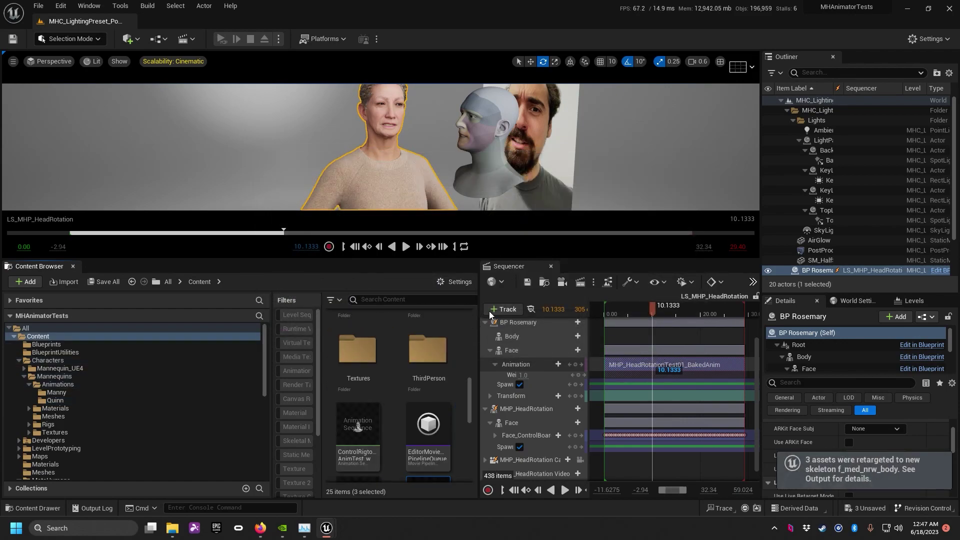
- Save all assets, including the retargeted MF_Idle1, MF_Run_Fwd1 and MF_Walk_Fwd1, and narrow the asset area
{"action": "scroll", "coordinate": [400, 403], "scroll_direction": "down", "scroll_amount": 3}
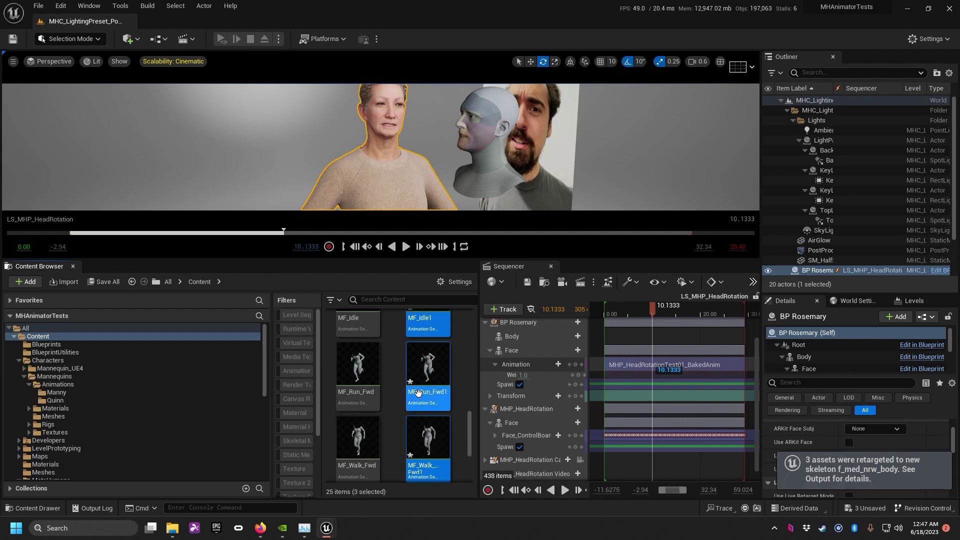
{"action": "scroll", "coordinate": [404, 430], "scroll_direction": "up", "scroll_amount": 1}
{"action": "scroll", "coordinate": [544, 412], "scroll_direction": "up", "scroll_amount": 4}
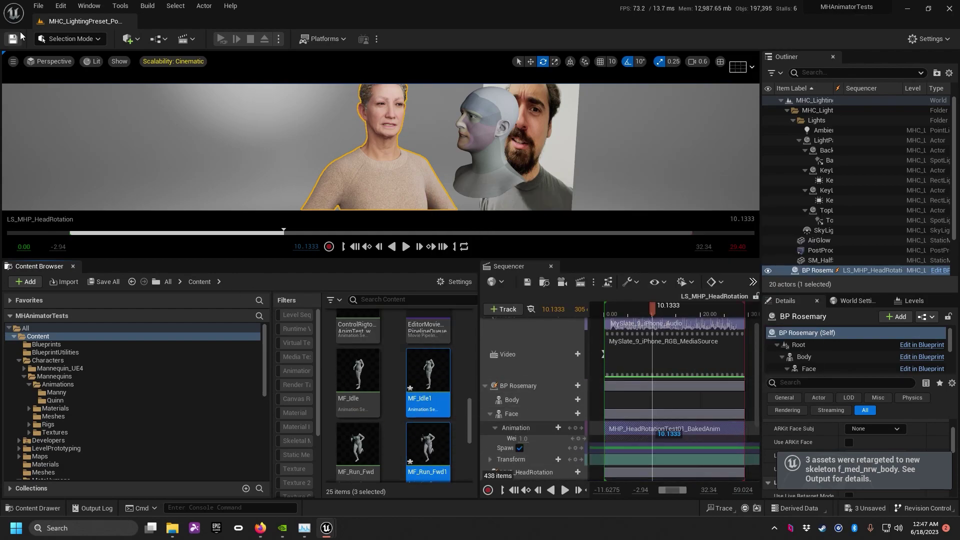
{"action": "left_click", "coordinate": [38, 5]}
{"action": "left_click", "coordinate": [83, 125]}
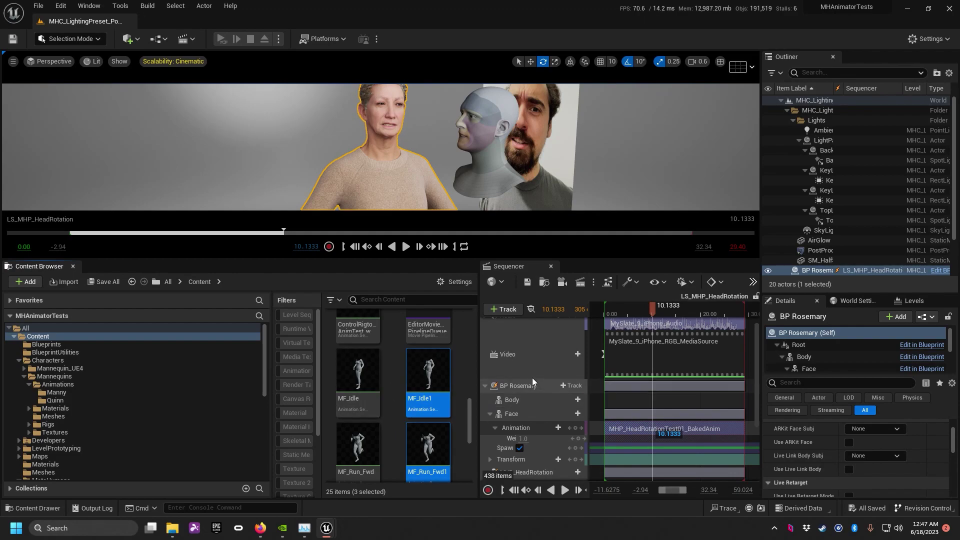
{"action": "left_click_drag", "start_coordinate": [478, 349], "coordinate": [280, 362]}
{"action": "scroll", "coordinate": [410, 380], "scroll_direction": "up", "scroll_amount": 1}
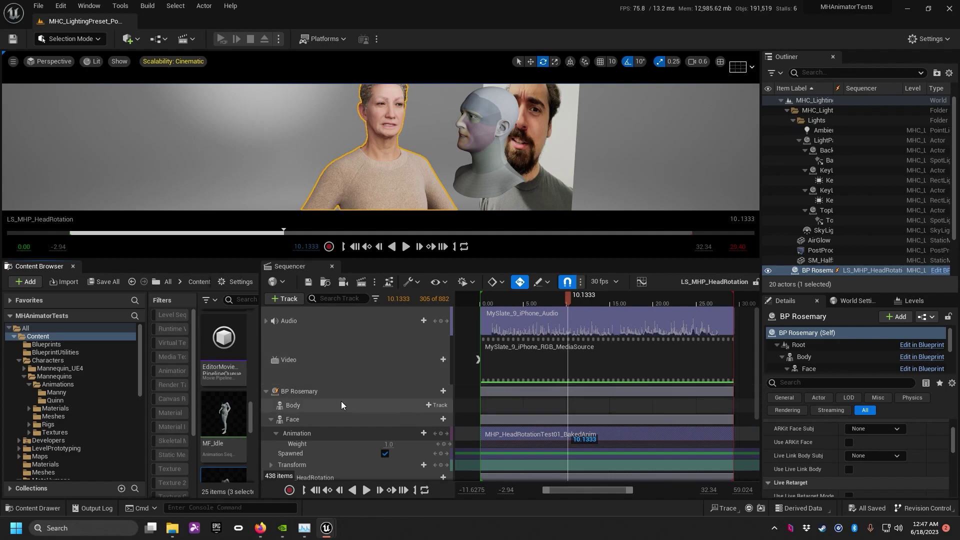
- Add an Animation track with MF_Run_Fwd to BP Rosemary's Body and scrub back
{"action": "left_click", "coordinate": [302, 406]}
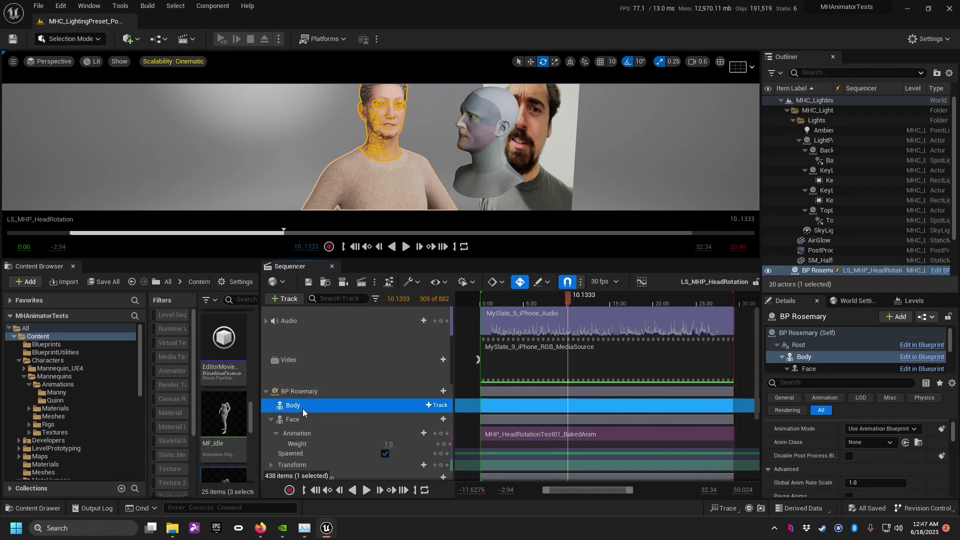
{"action": "left_click", "coordinate": [440, 410]}
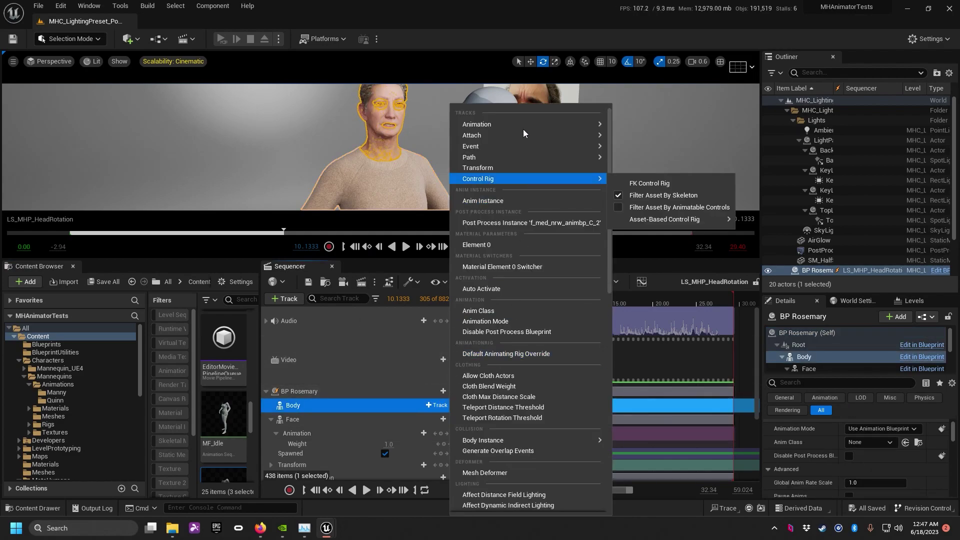
{"action": "mouse_move", "coordinate": [529, 124]}
{"action": "type", "text": "run"}
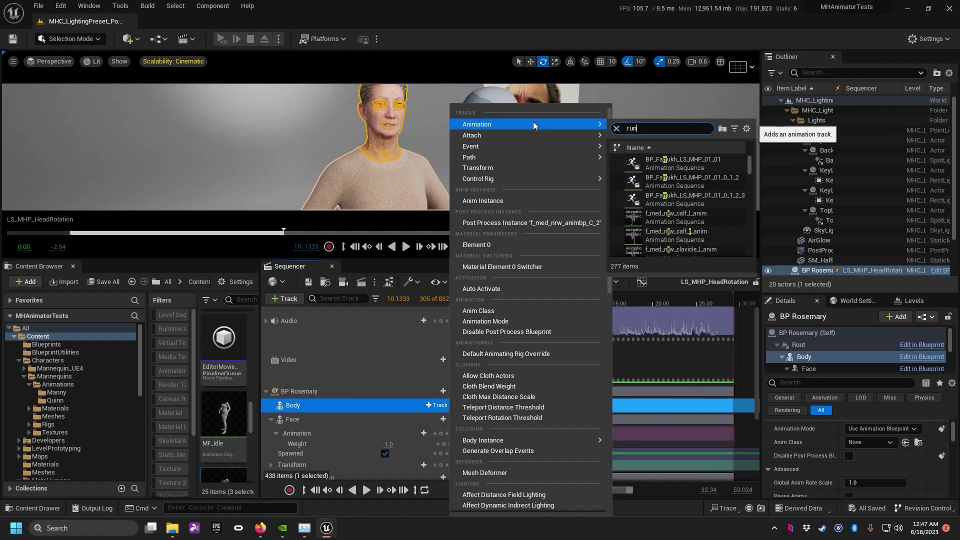
{"action": "left_click", "coordinate": [664, 163]}
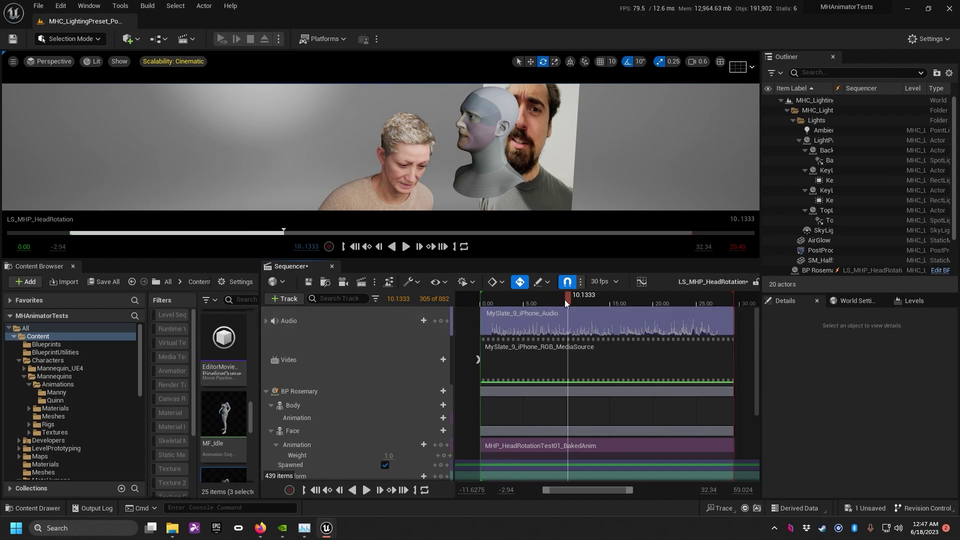
{"action": "mouse_move", "coordinate": [566, 298]}
{"action": "left_mouse_down"}
{"action": "mouse_move", "coordinate": [513, 308]}
{"action": "mouse_move", "coordinate": [567, 310]}
{"action": "left_mouse_up"}
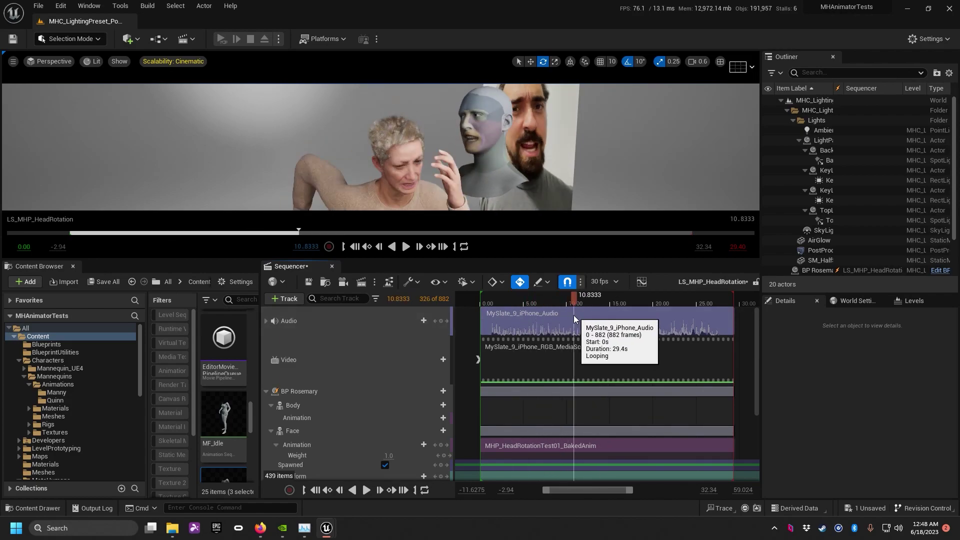
- Save all, close Sequencer, and reopen LS_MHP_HeadRotation from the Sequences folder
{"action": "left_click", "coordinate": [37, 7]}
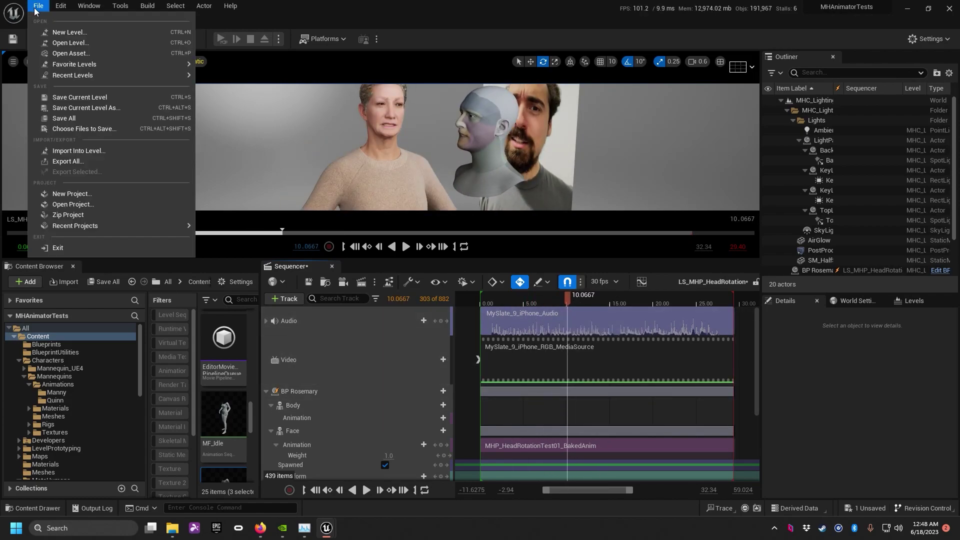
{"action": "left_click", "coordinate": [90, 118]}
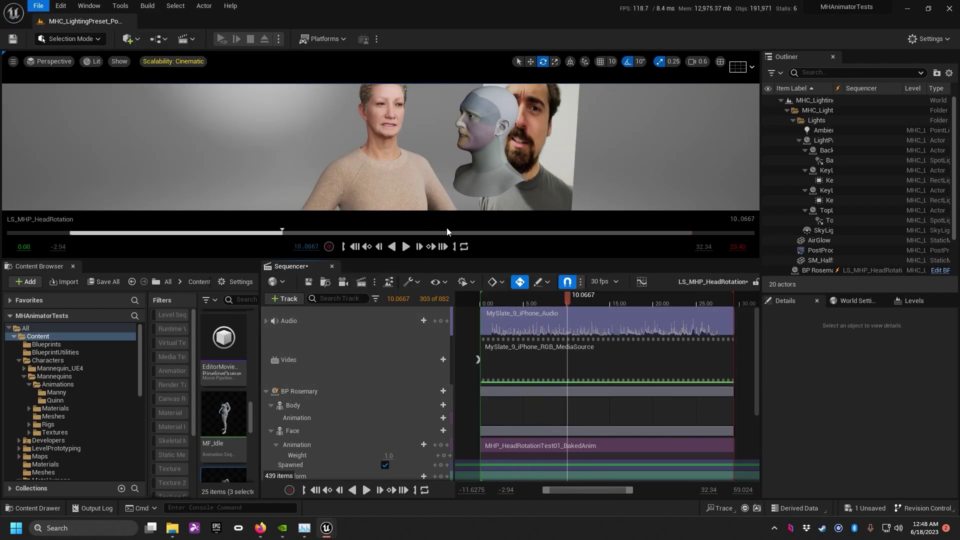
{"action": "left_click", "coordinate": [334, 266]}
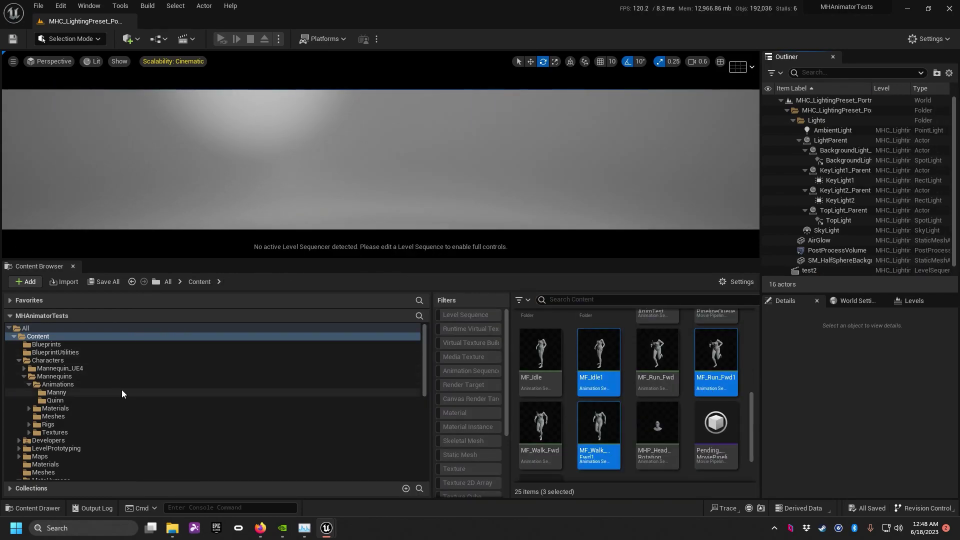
{"action": "scroll", "coordinate": [81, 419], "scroll_direction": "down", "scroll_amount": 10}
{"action": "left_click", "coordinate": [75, 420]}
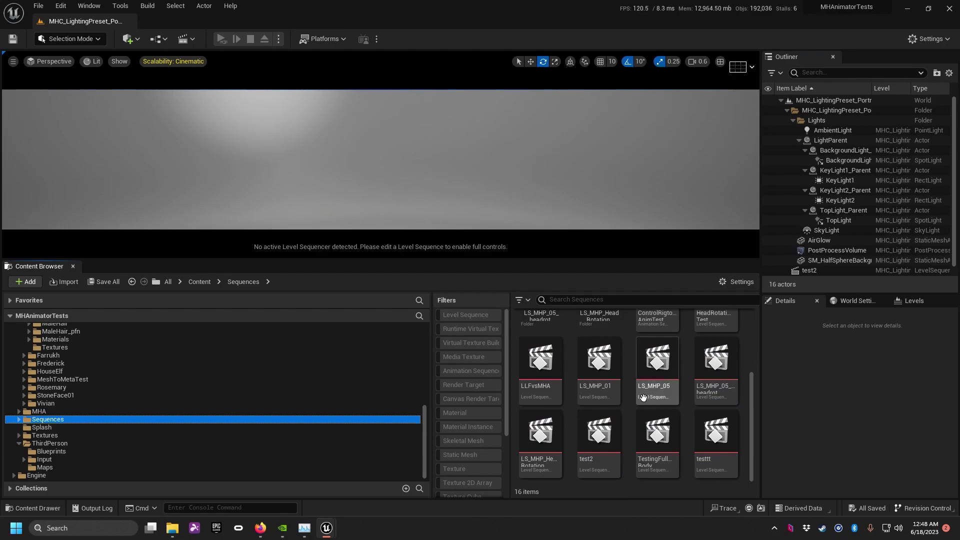
{"action": "double_click", "coordinate": [549, 452]}
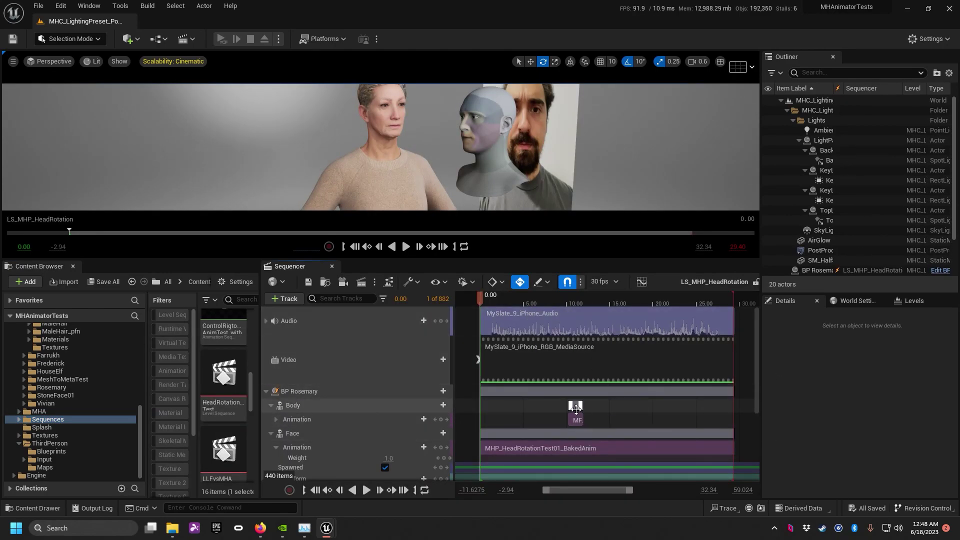
- Move the MF_Run_Fwd section to frame 0 and stretch it to 29.4 s
{"action": "left_click_drag", "start_coordinate": [575, 408], "coordinate": [498, 406]}
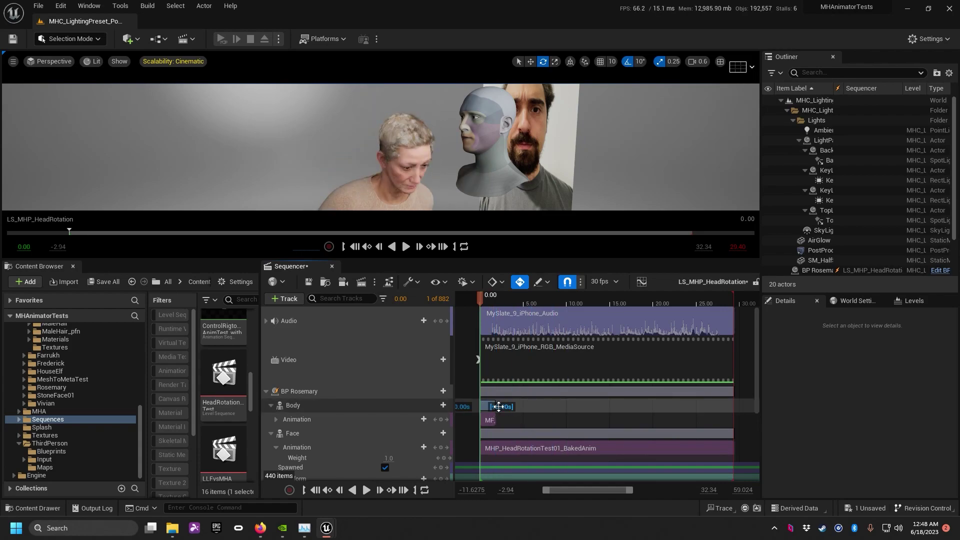
{"action": "left_click_drag", "start_coordinate": [654, 410], "coordinate": [733, 414]}
{"action": "left_click", "coordinate": [486, 297]}
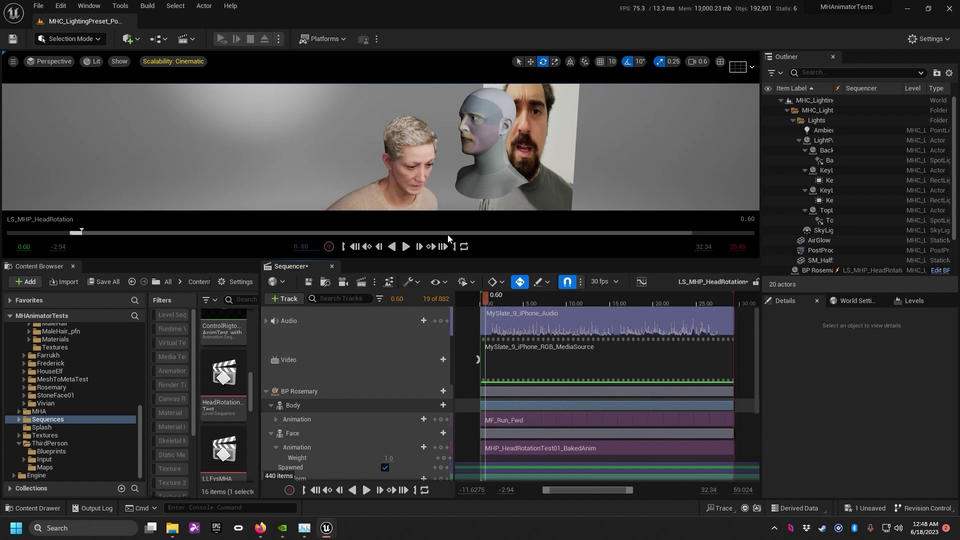
{"action": "left_click_drag", "start_coordinate": [449, 260], "coordinate": [450, 329]}
- Play the sequence and stop it around 14.40 seconds
{"action": "key", "text": "r"}
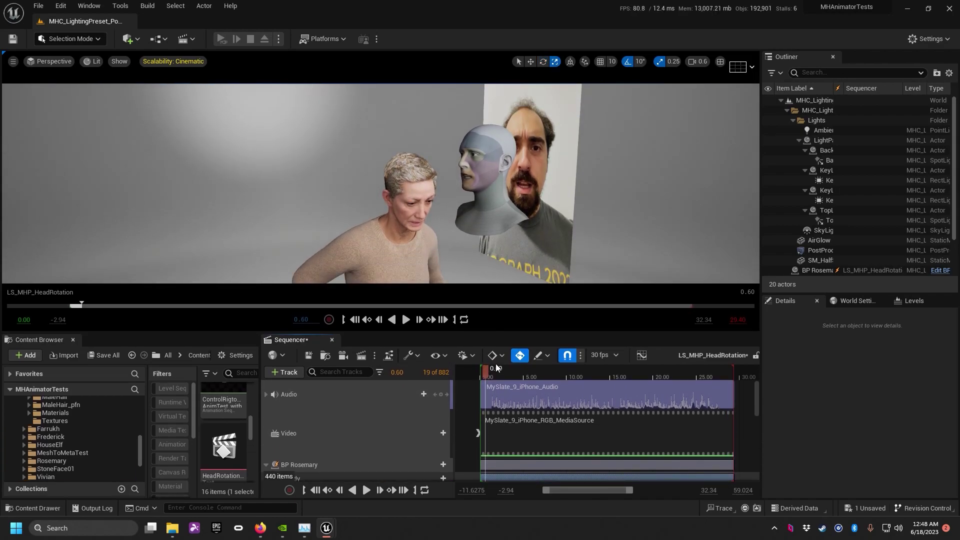
{"action": "key", "text": "space"}
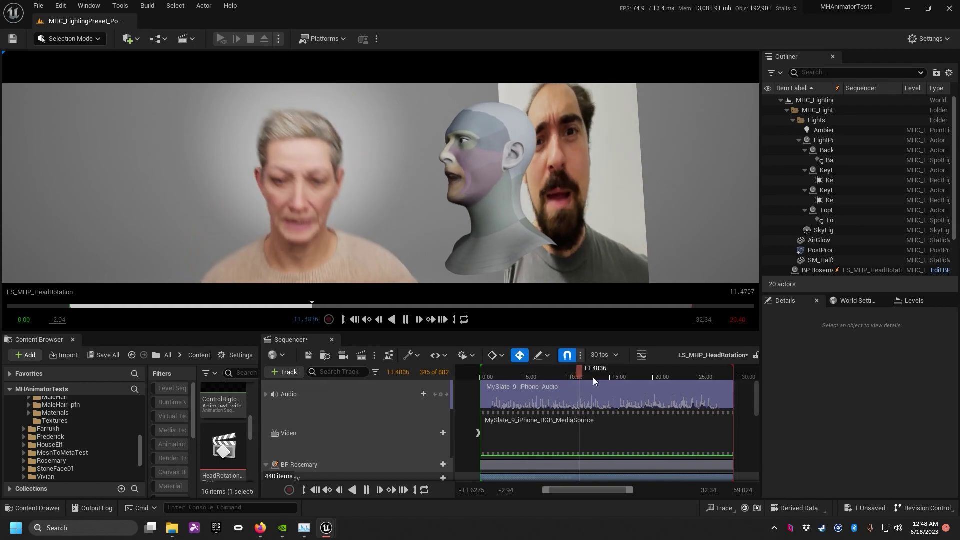
{"action": "left_click", "coordinate": [613, 373]}
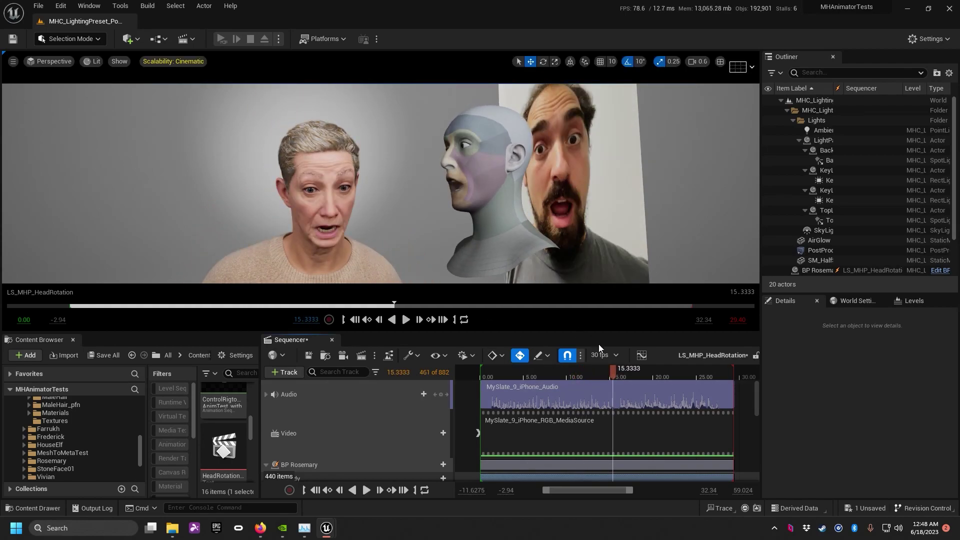
{"action": "left_click_drag", "start_coordinate": [613, 373], "coordinate": [605, 374]}
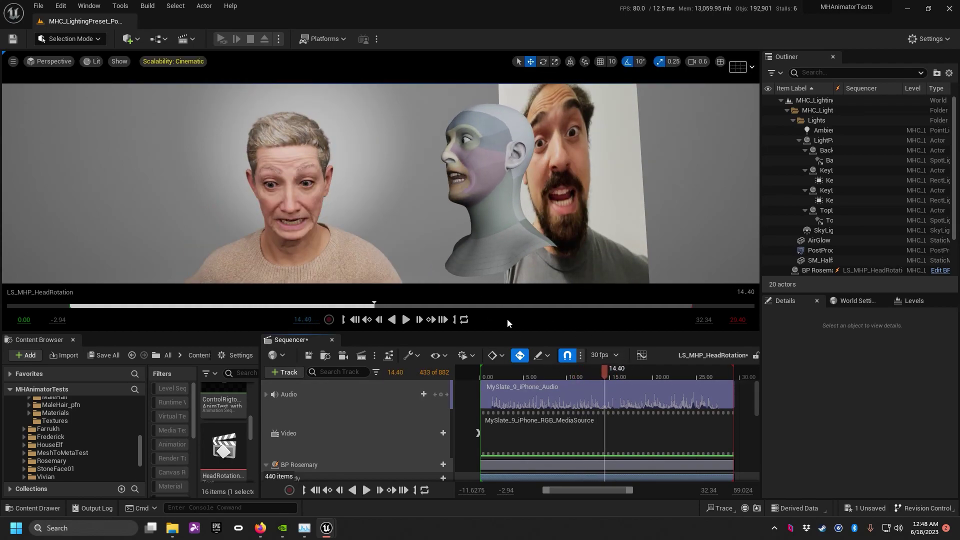
{"action": "scroll", "coordinate": [364, 418], "scroll_direction": "down", "scroll_amount": 3}
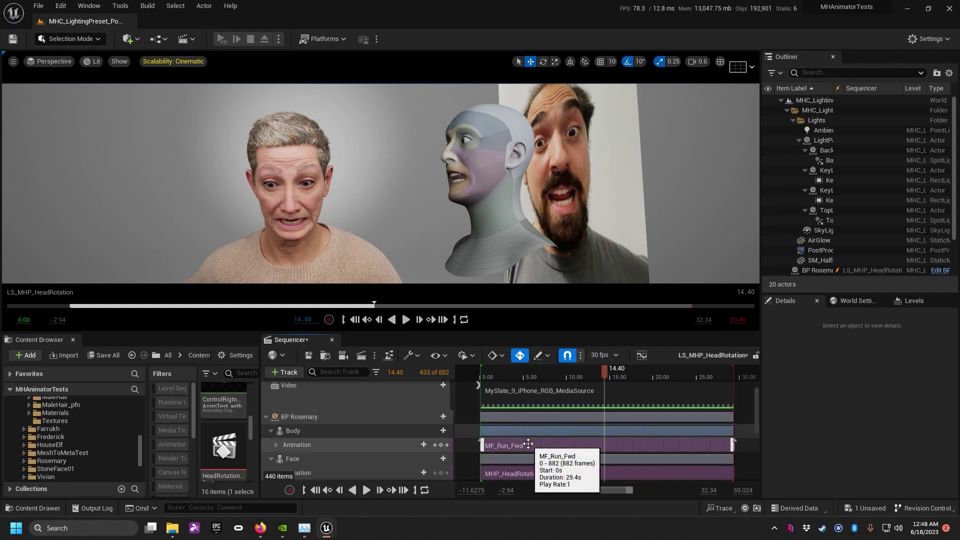
- Swap the Body section's animation from MF_Run_Fwd to MF_Idle, then play from about 3.27 seconds
{"action": "right_click", "coordinate": [528, 444]}
{"action": "mouse_move", "coordinate": [616, 146]}
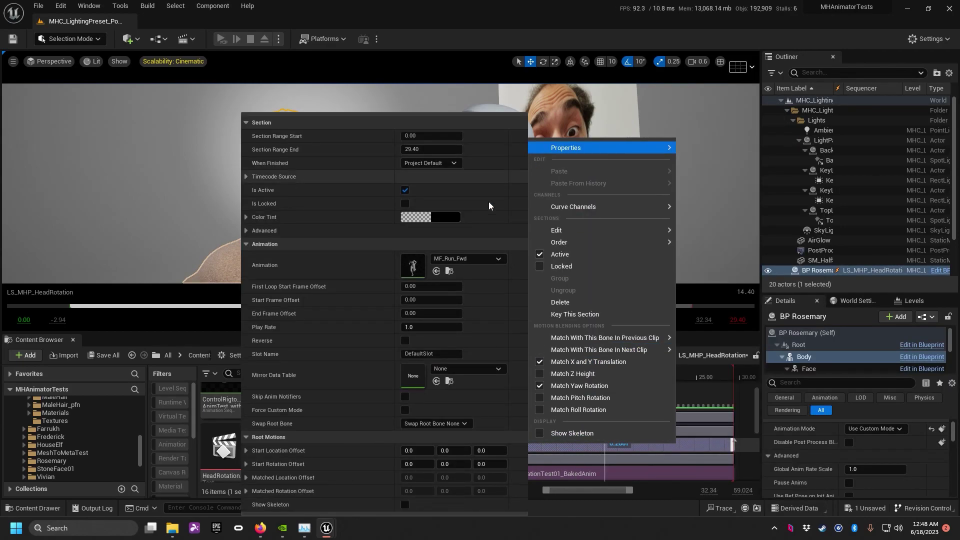
{"action": "left_click", "coordinate": [482, 259]}
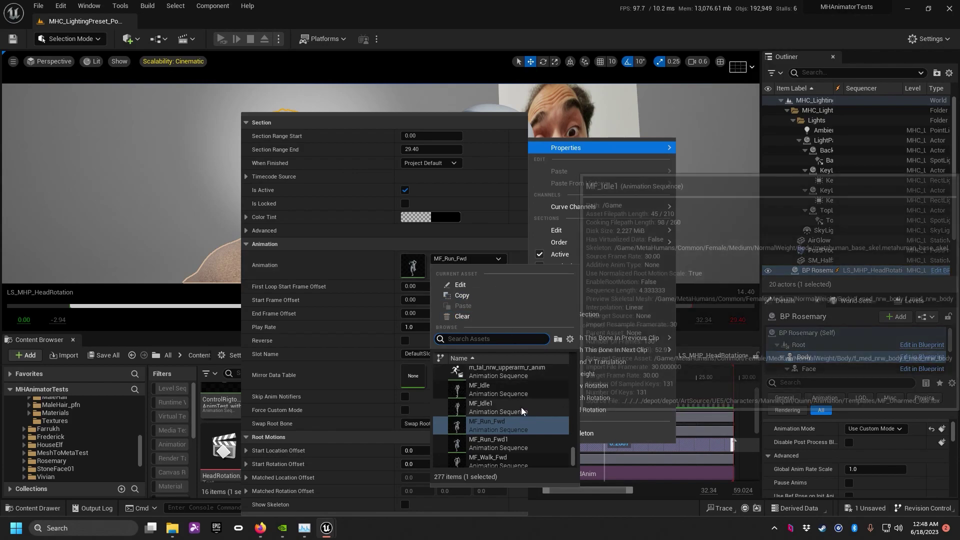
{"action": "left_click", "coordinate": [495, 389]}
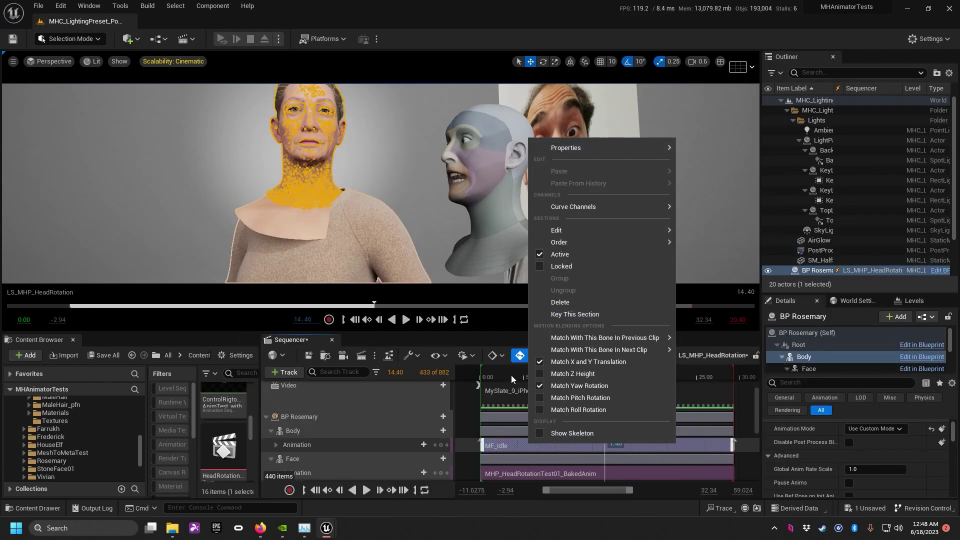
{"action": "left_click", "coordinate": [512, 375]}
{"action": "left_click", "coordinate": [507, 370]}
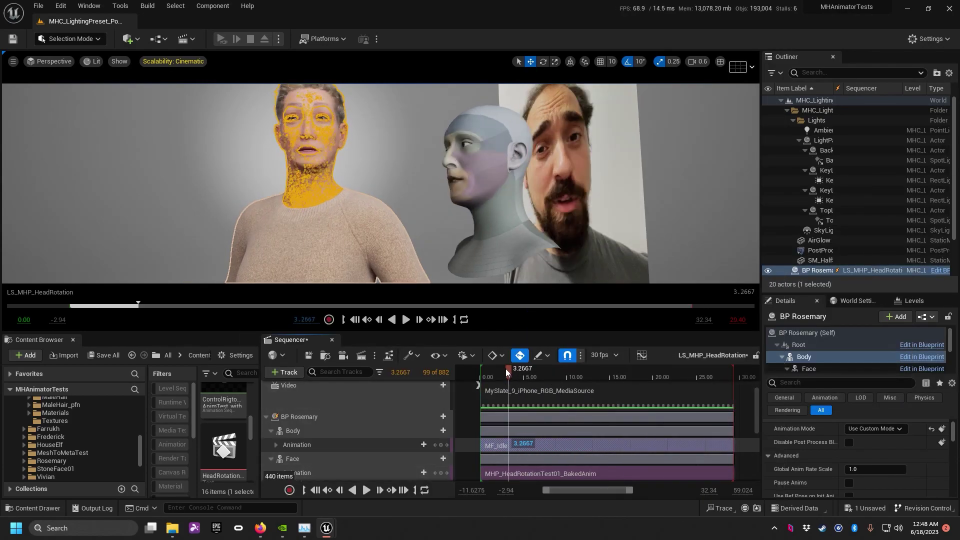
{"action": "key", "text": "space"}
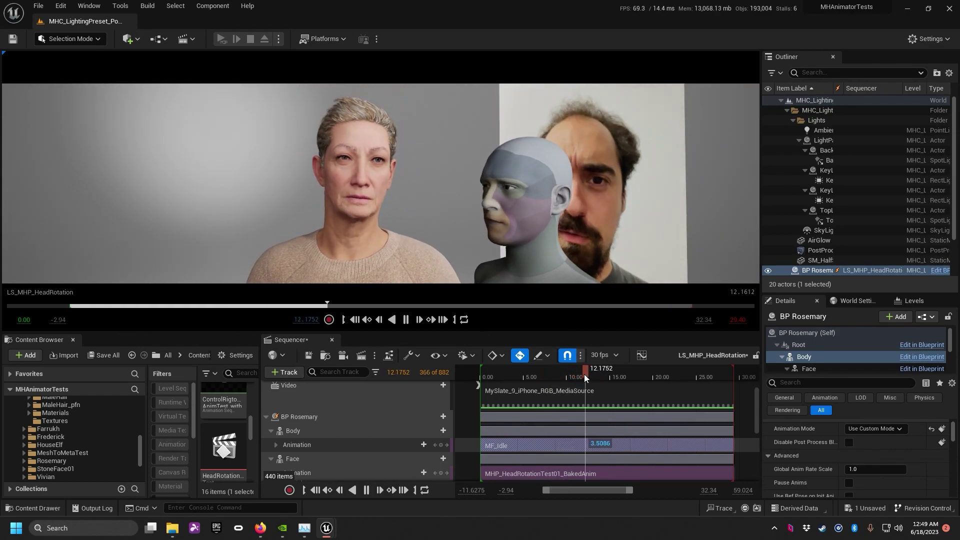
{"action": "left_click_drag", "start_coordinate": [584, 374], "coordinate": [656, 378]}
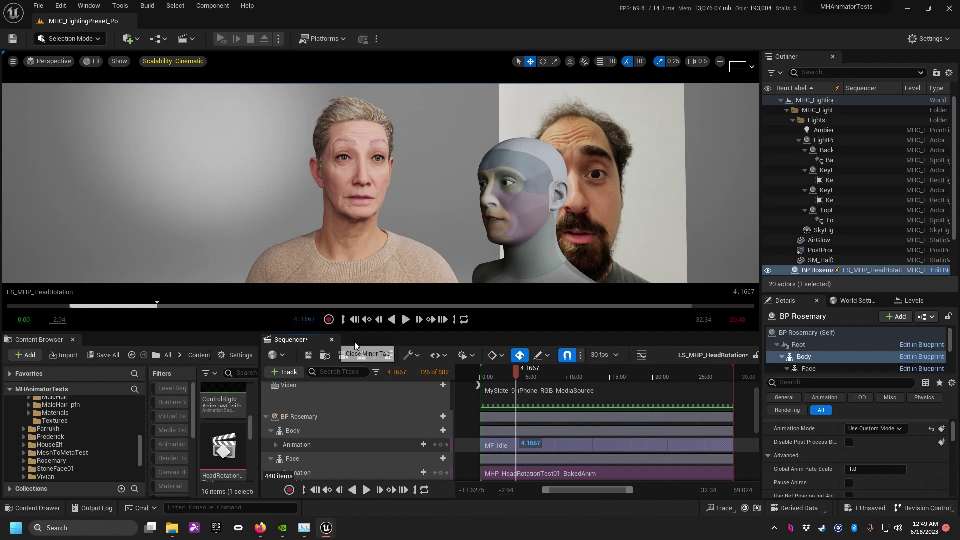
{"action": "left_click_drag", "start_coordinate": [519, 371], "coordinate": [558, 373]}
{"action": "key", "text": "space"}
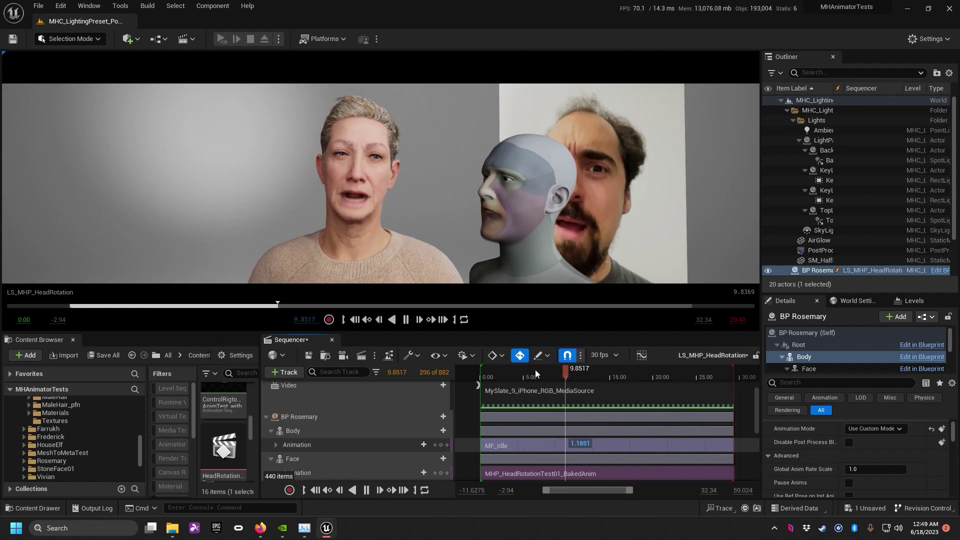